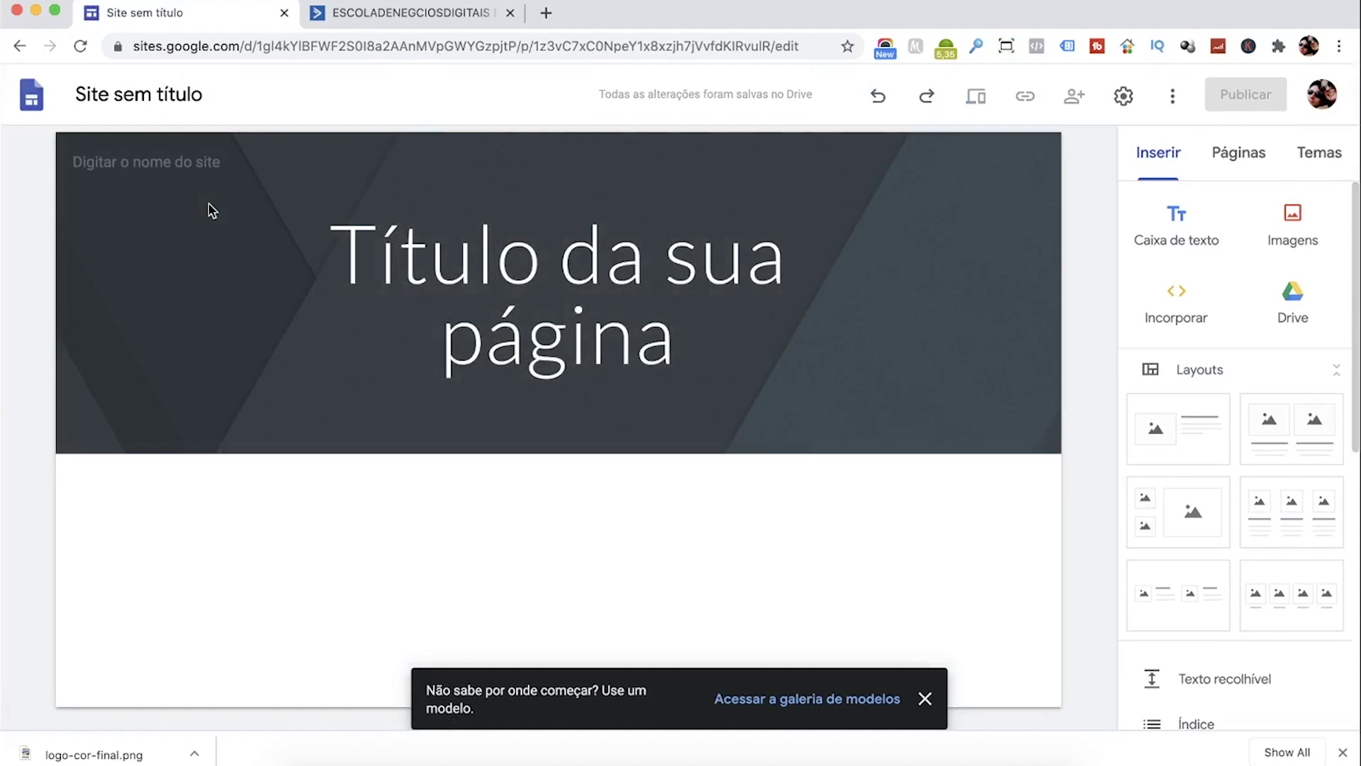
# Step: Delete the default title header and insert the layout with one image beside a heading and text
pyautogui.moveTo(513, 305)
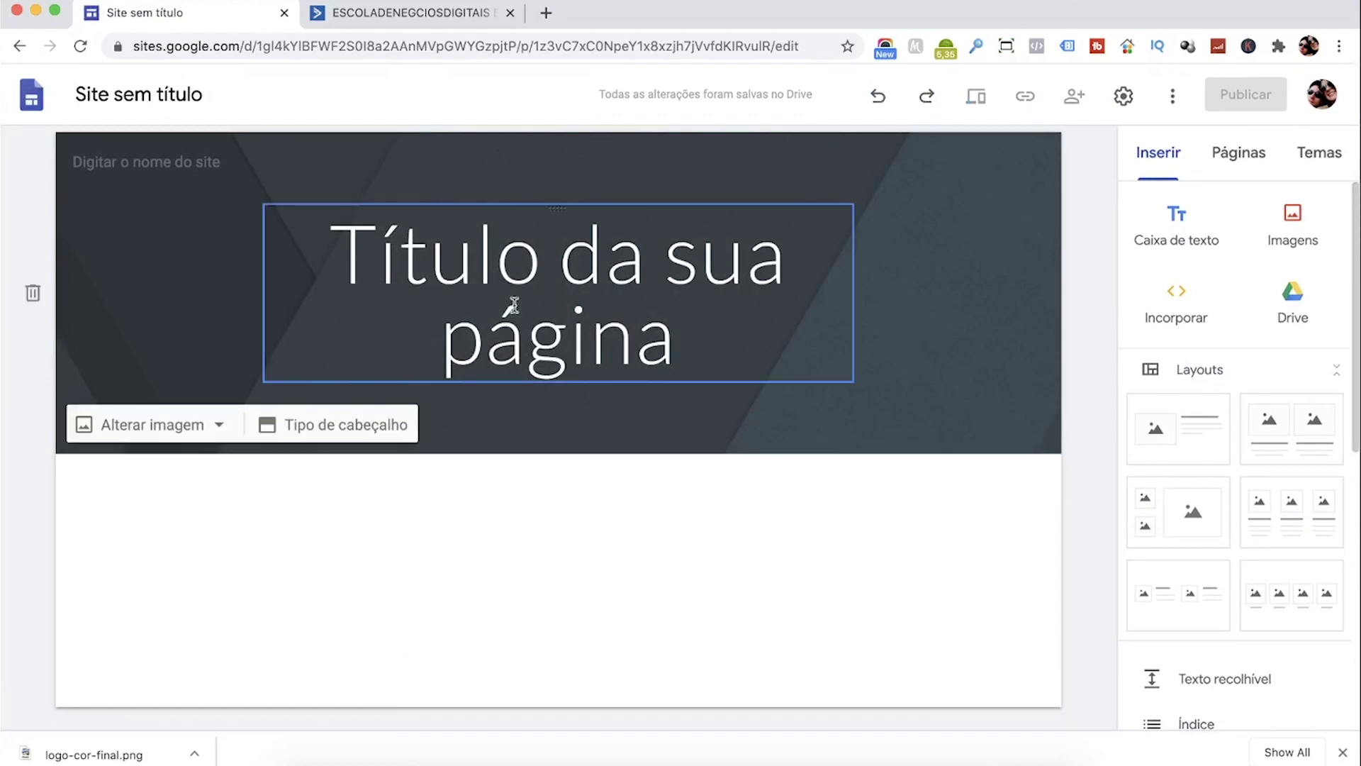
pyautogui.click(32, 295)
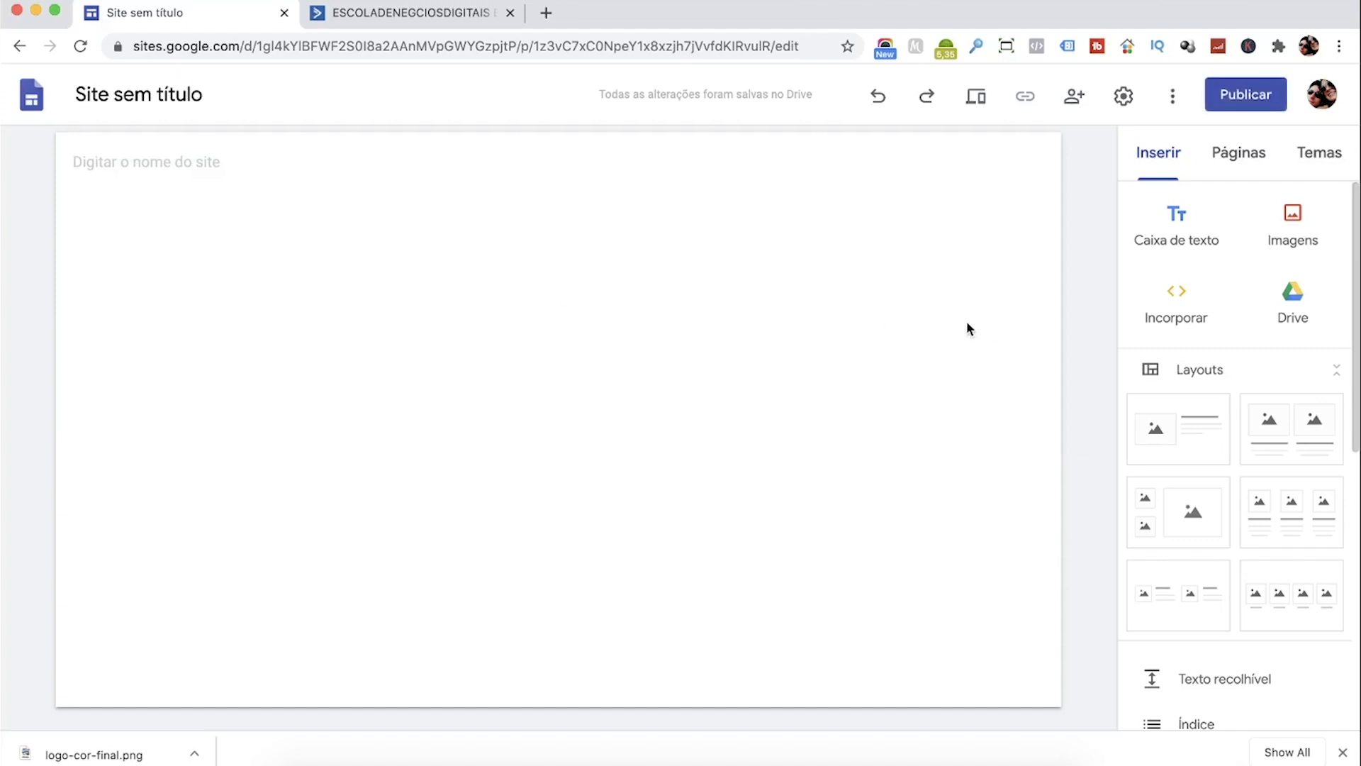
pyautogui.scroll(-2, 1288, 399)
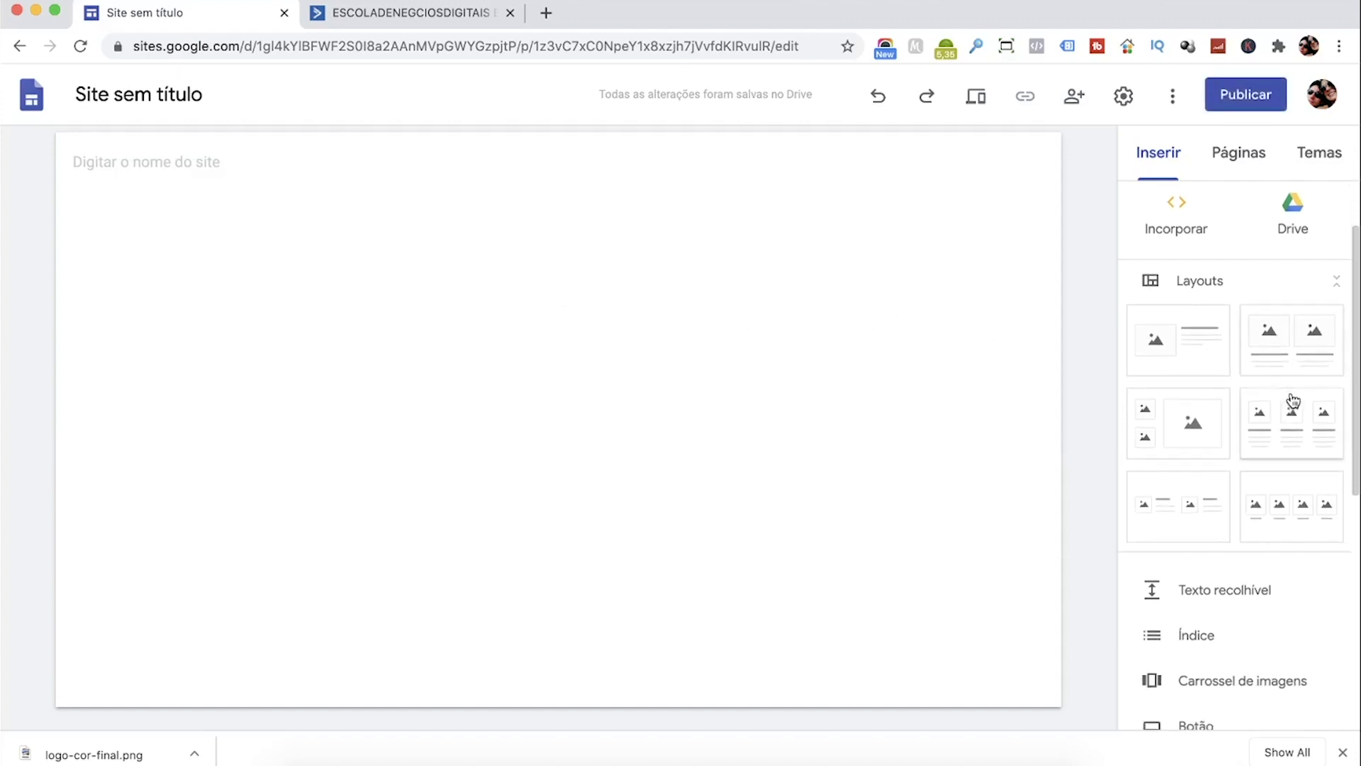
pyautogui.click(1150, 351)
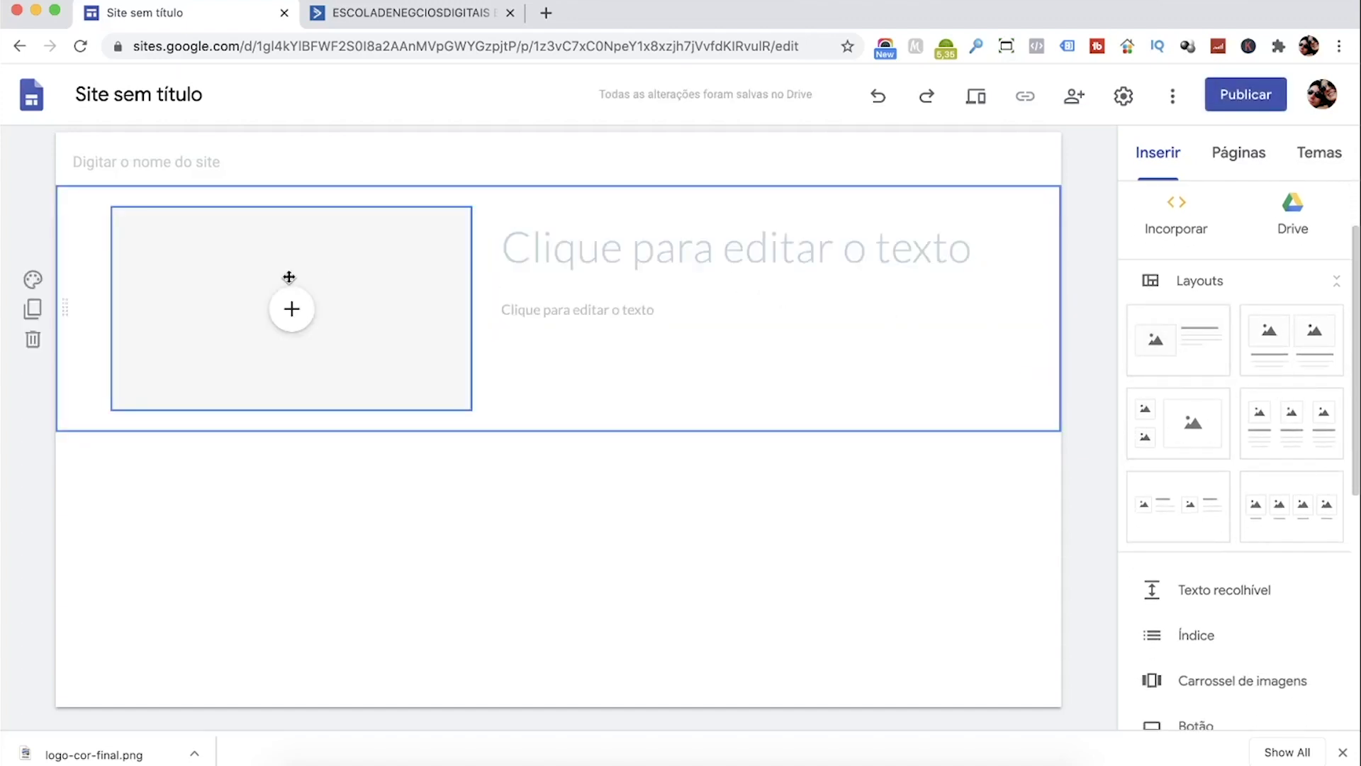
# Step: Upload the logo image logo-cor-final.png from the TEMP folder onto the page
pyautogui.click(441, 341)
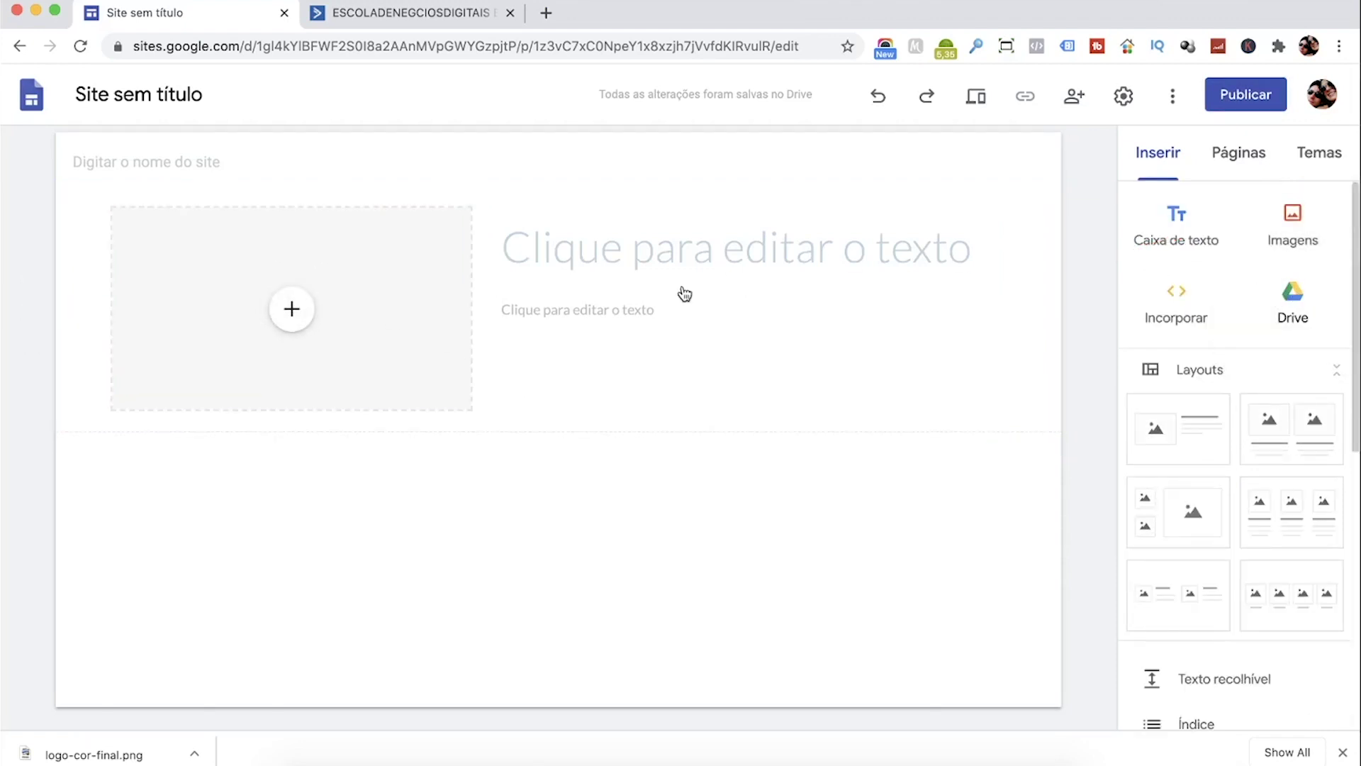
pyautogui.click(692, 80)
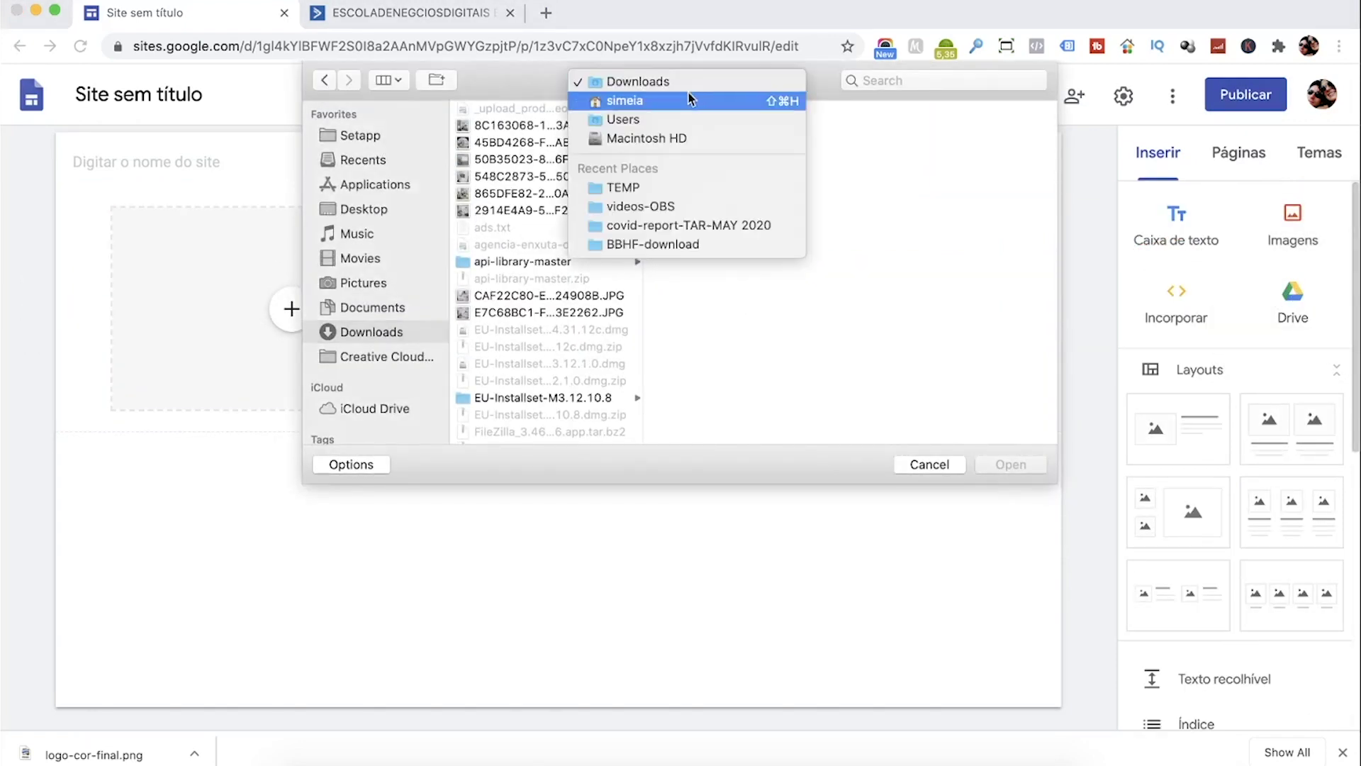
pyautogui.click(624, 188)
pyautogui.click(708, 109)
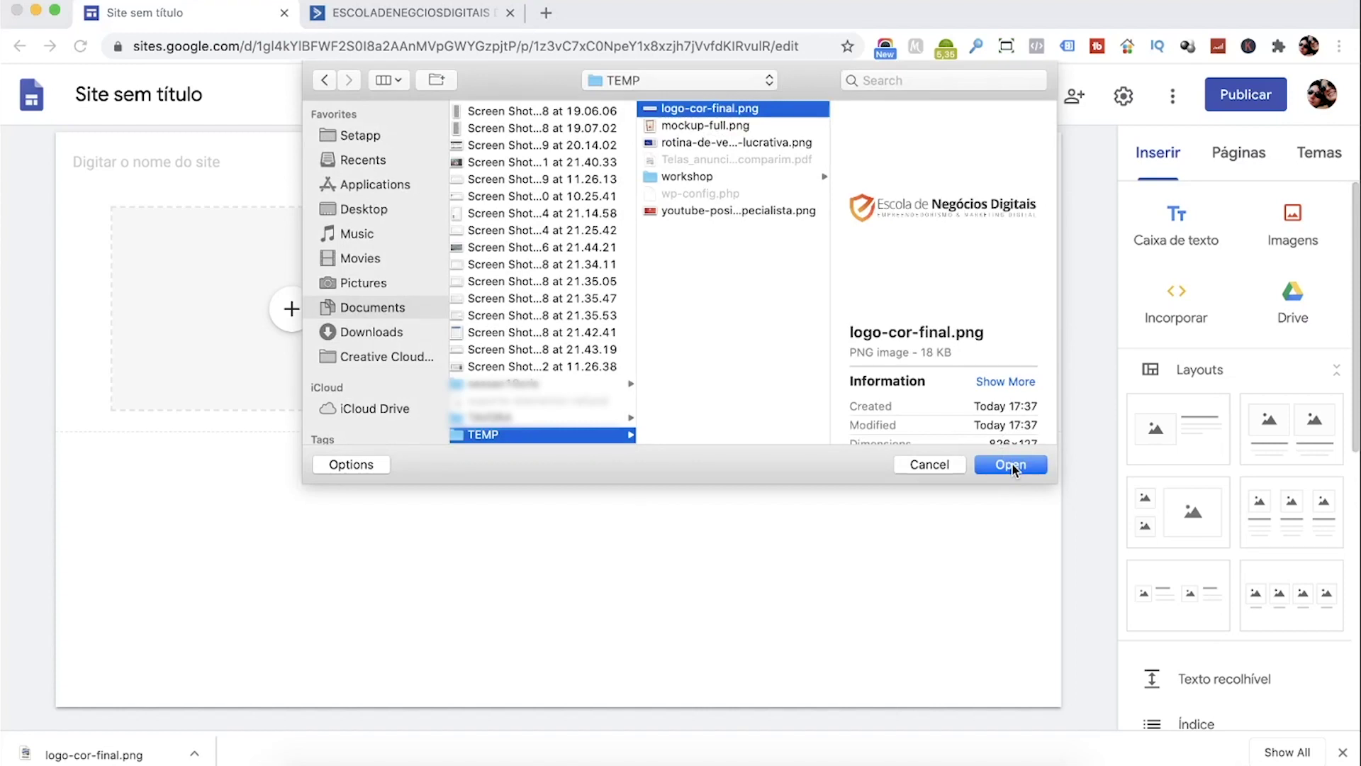
pyautogui.click(1010, 465)
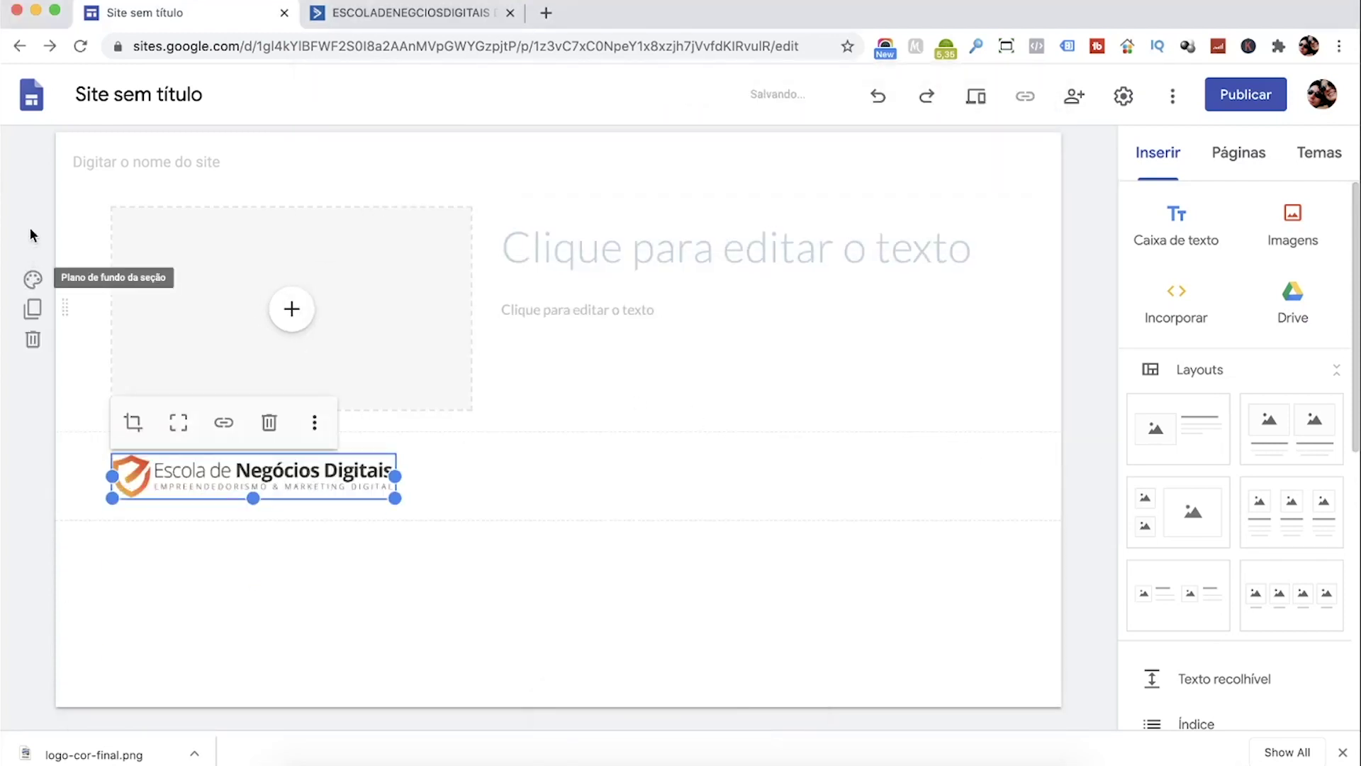
# Step: Move the logo section above the image-and-text section
pyautogui.click(22, 546)
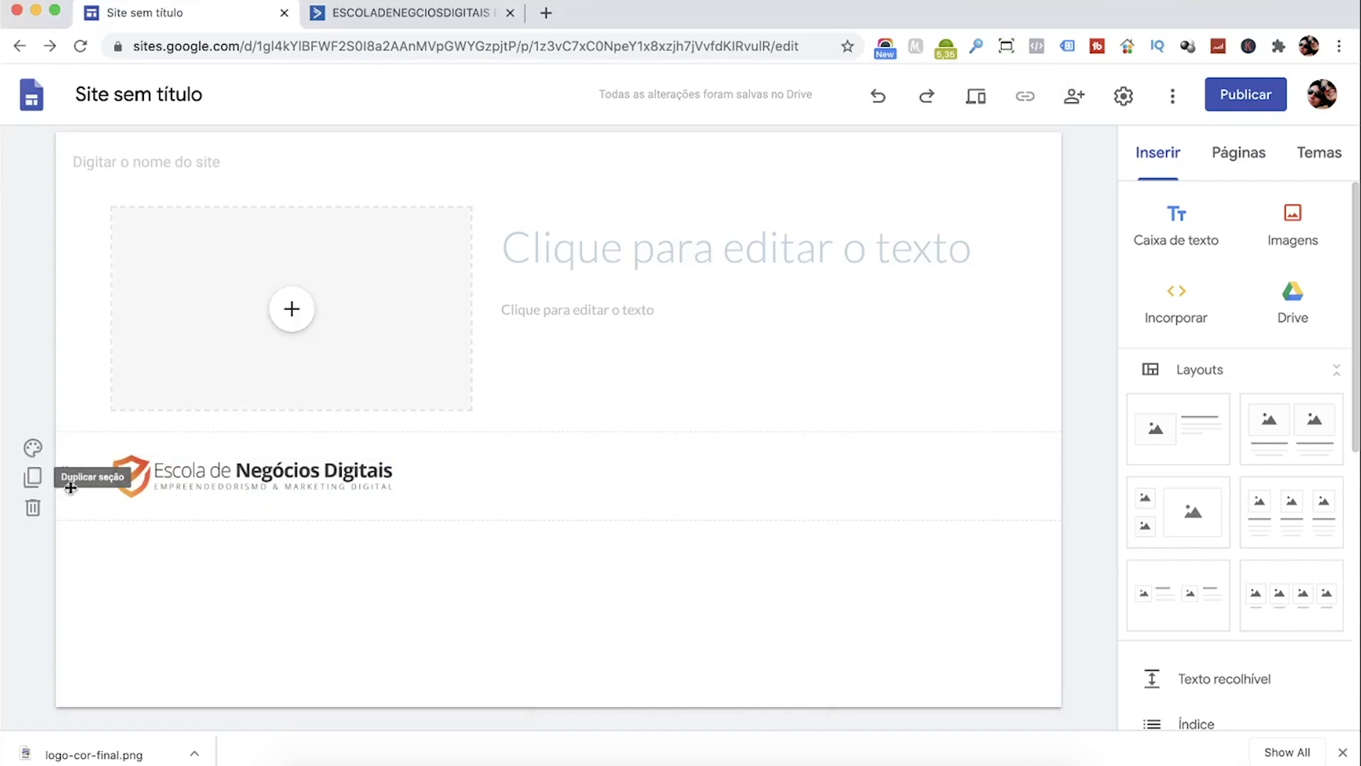
pyautogui.moveTo(71, 472); pyautogui.dragTo(64, 121)
pyautogui.moveTo(64, 475); pyautogui.dragTo(252, 164)
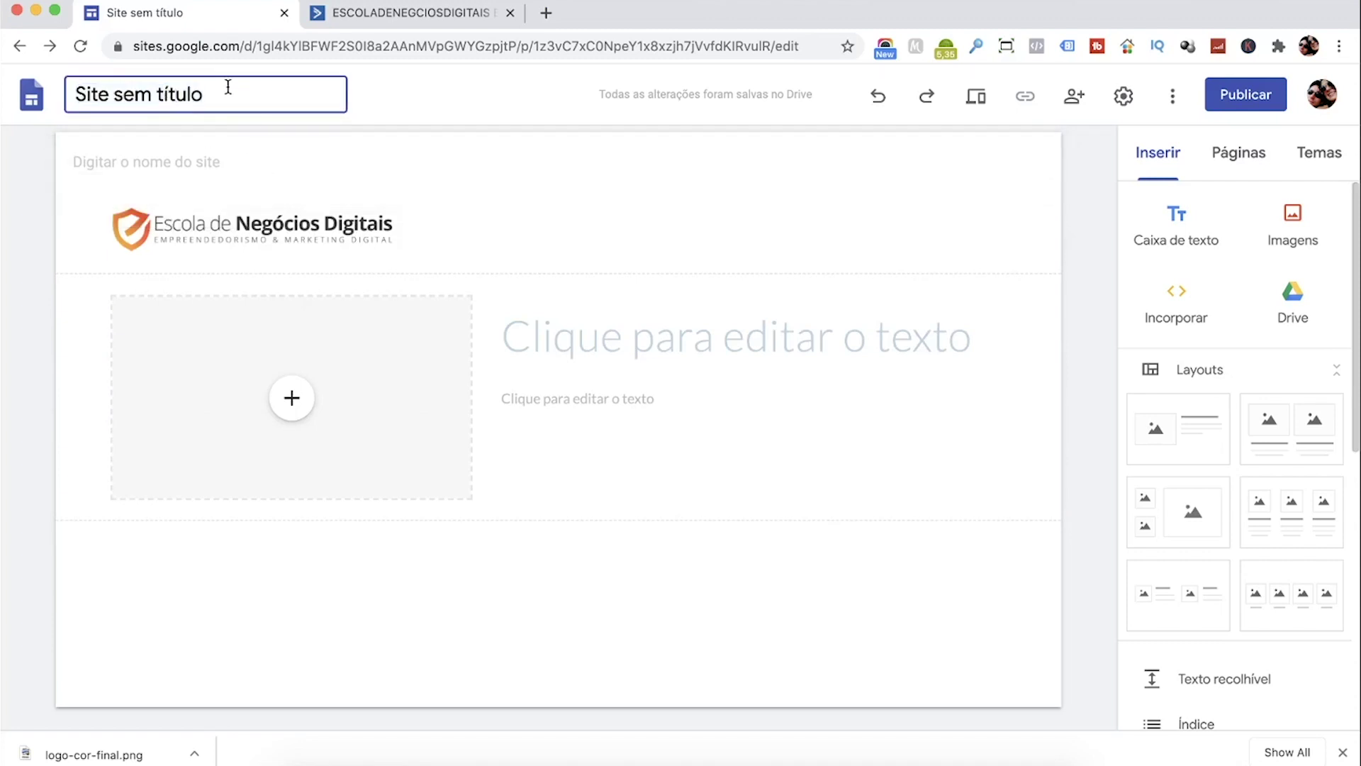
# Step: Rename the site document as "Pagina de Captacao Ebook X"
pyautogui.click(167, 106)
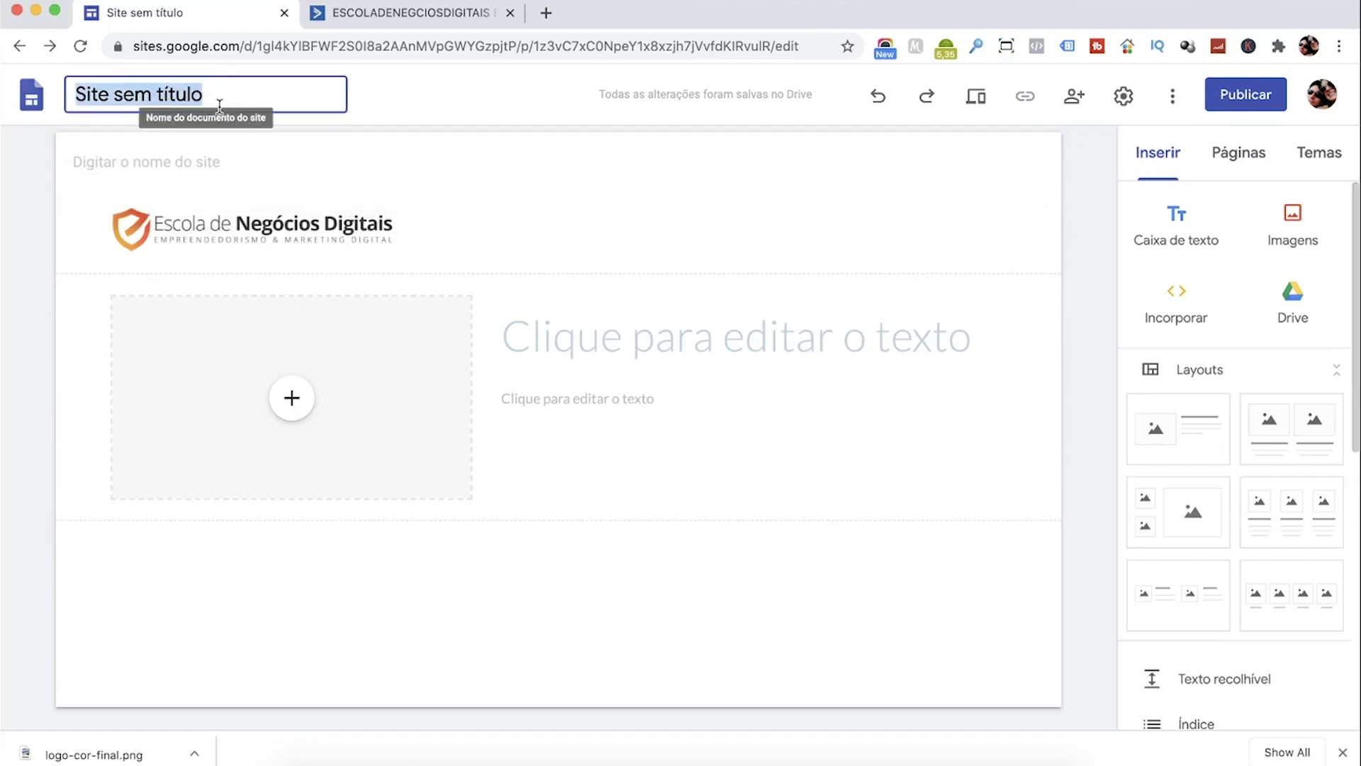
pyautogui.write('Pagina de Captacao Ebook X')
pyautogui.press('Return')
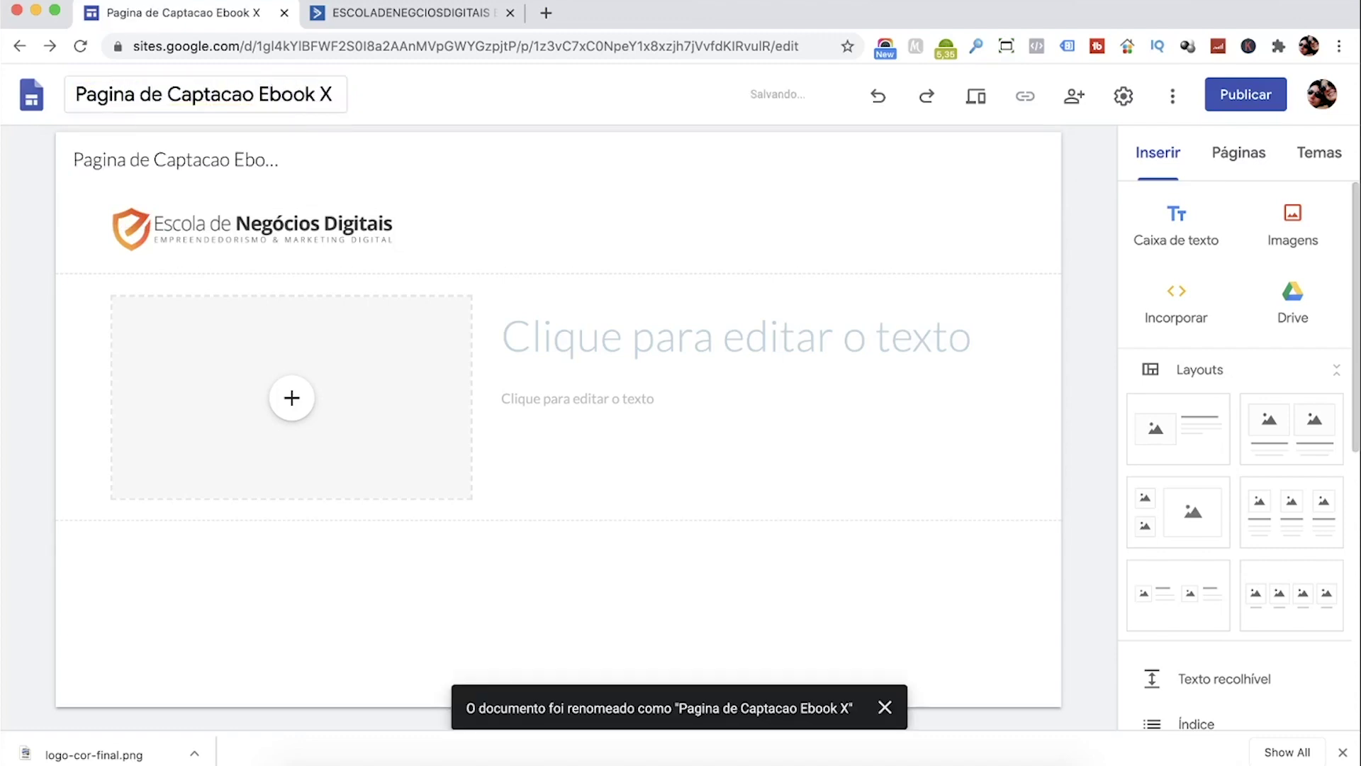
# Step: Change the site name in the page header to "Atrair Clientes Youtube"
pyautogui.click(200, 158)
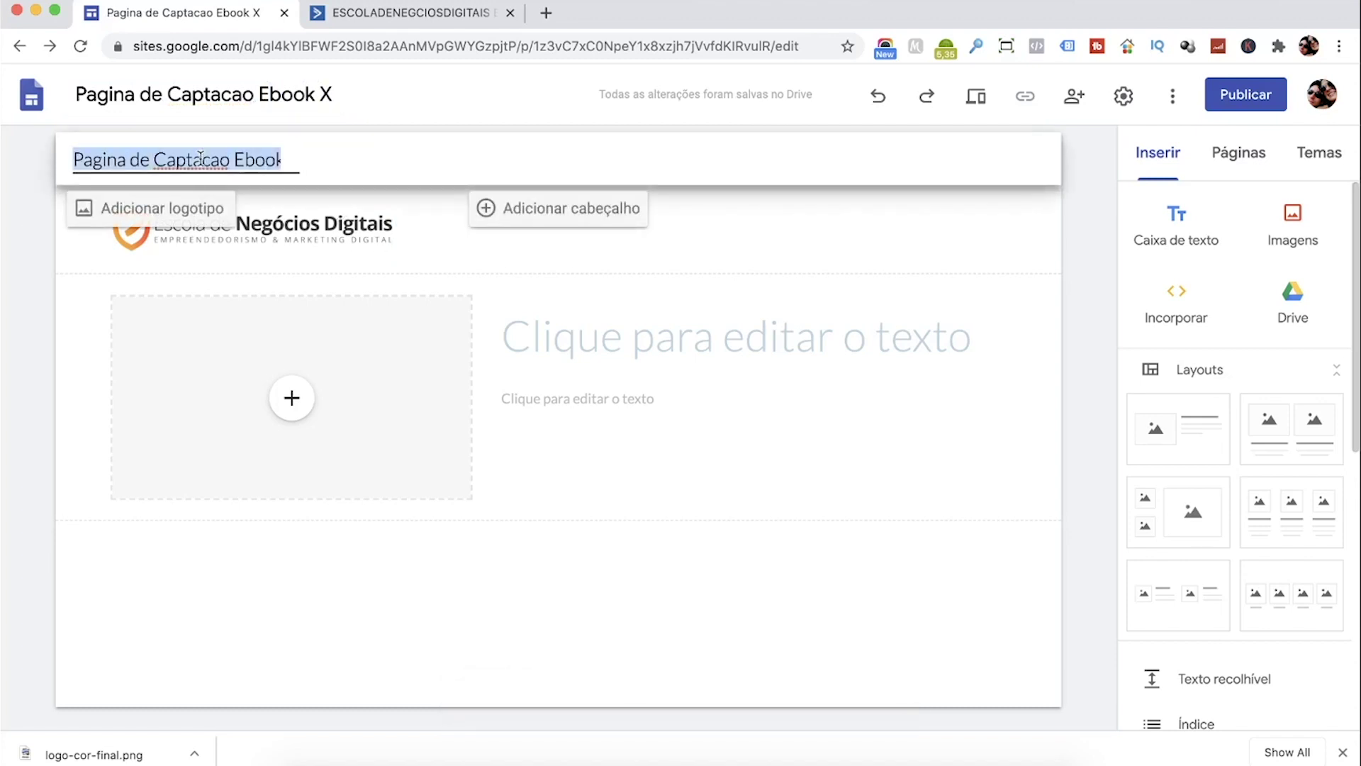
pyautogui.write('At')
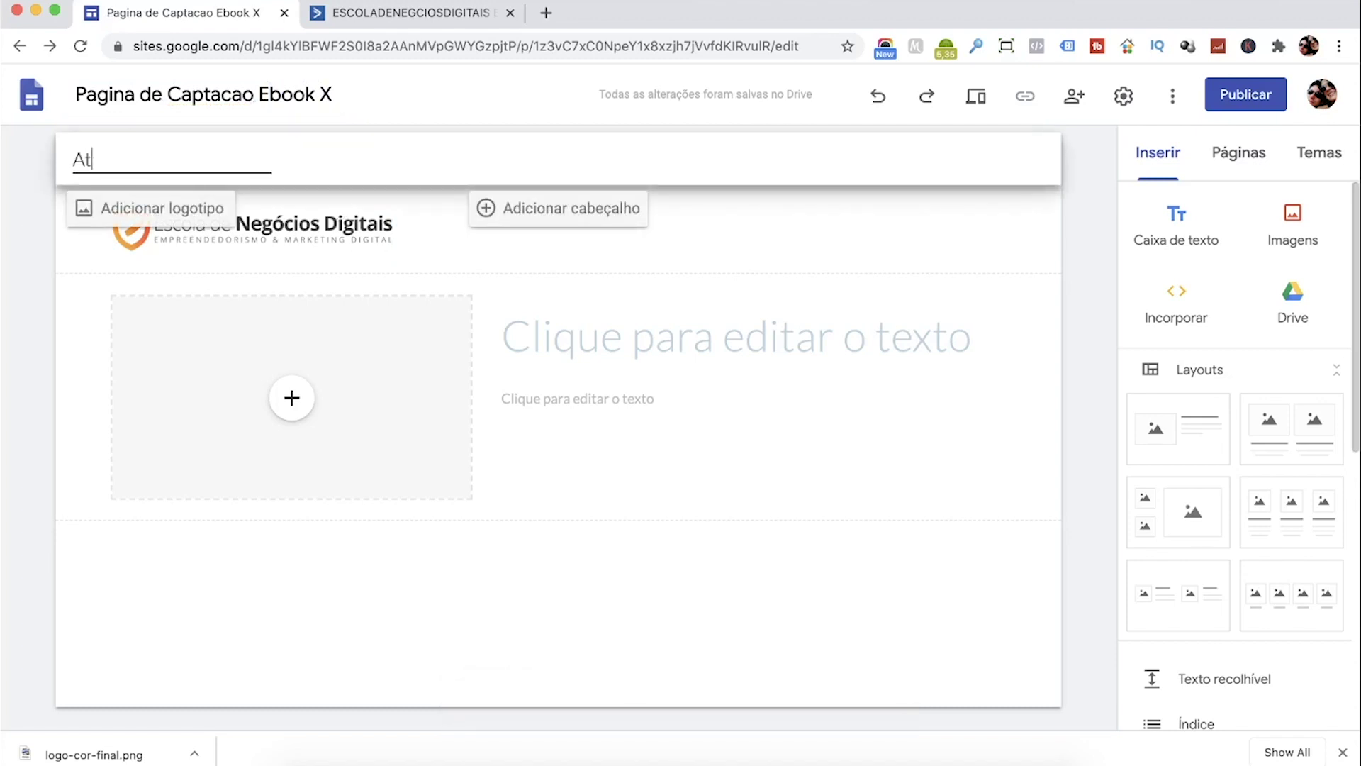
pyautogui.write('rair Clientes Y')
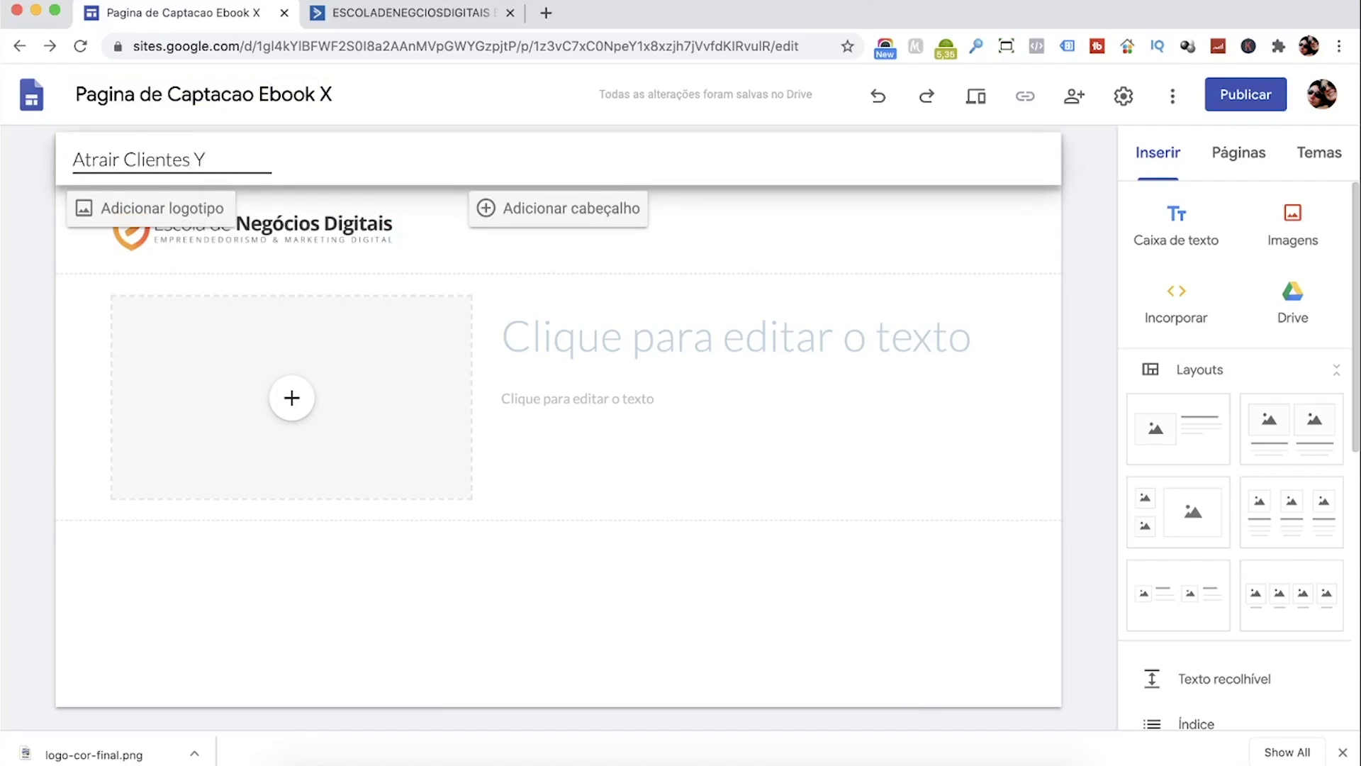
pyautogui.write('outube')
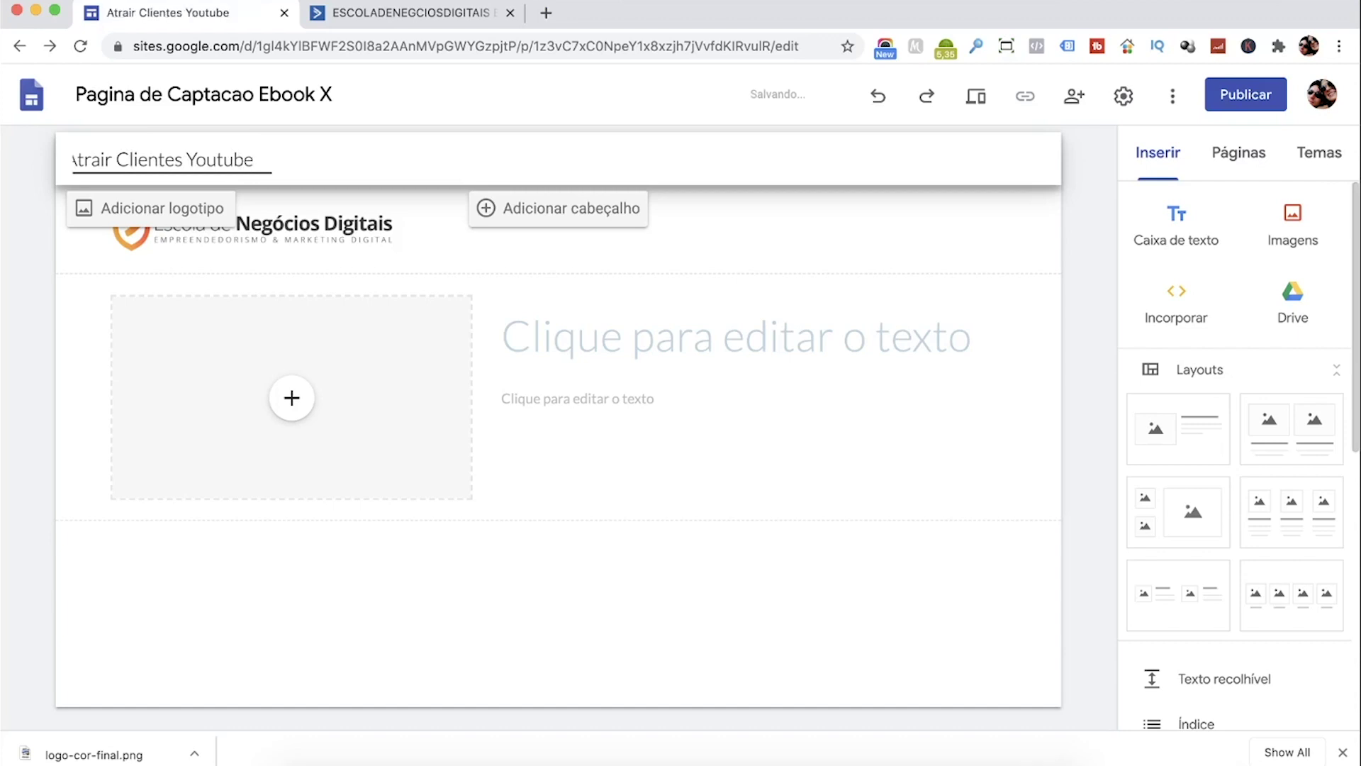
pyautogui.click(49, 295)
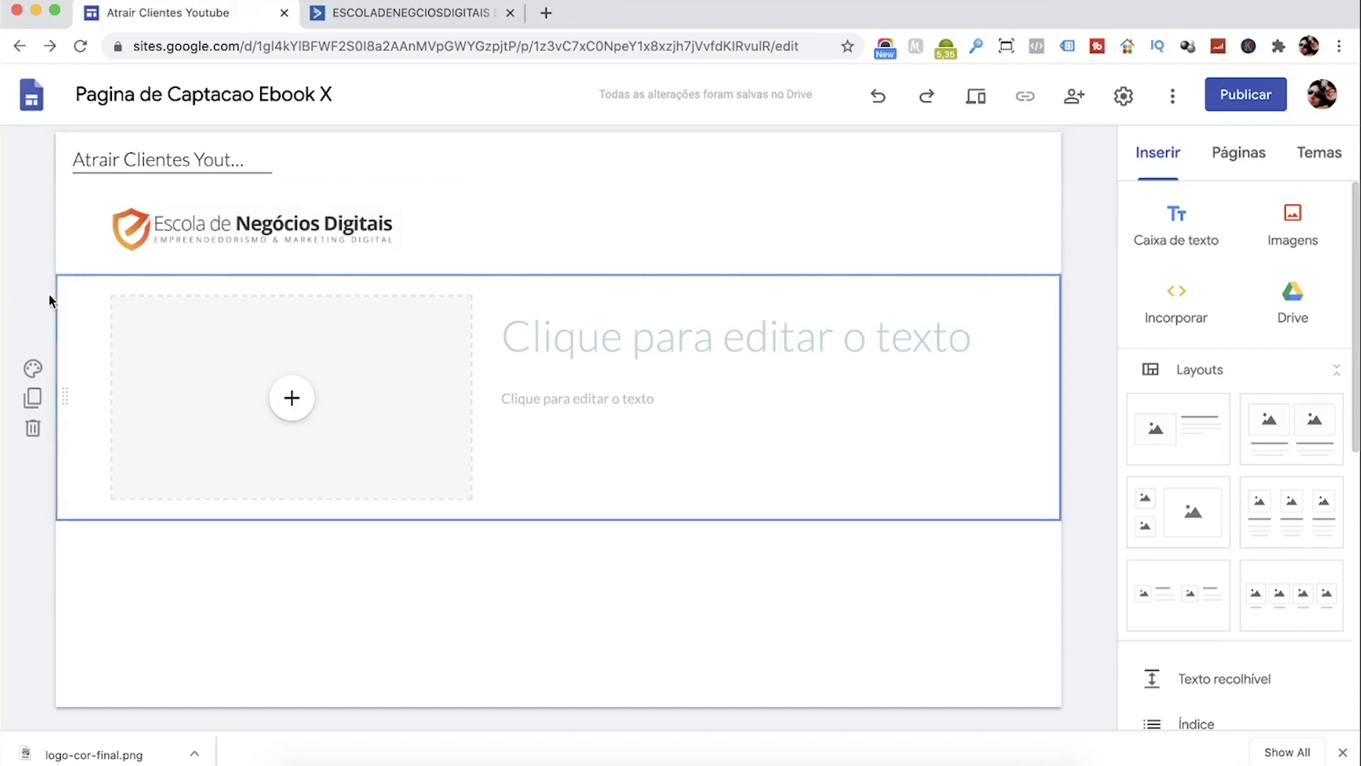
# Step: Move the logo to the horizontal center of its section
pyautogui.click(338, 233)
pyautogui.moveTo(241, 228); pyautogui.dragTo(605, 212)
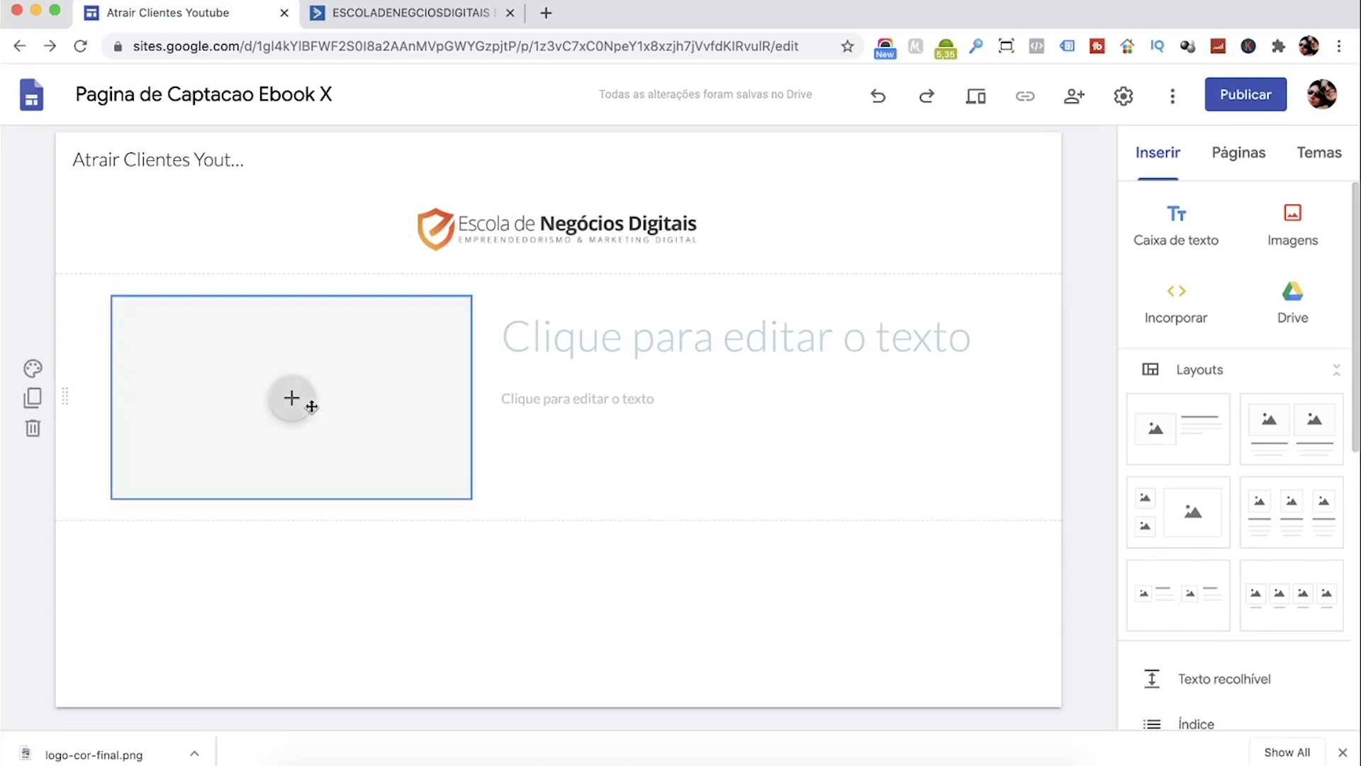
# Step: Add a text box below the image-and-text section reading "Política de Privacidade | Termos de Serviço | Contato"
pyautogui.scroll(-1, 1241, 500)
pyautogui.scroll(-3, 1241, 500)
pyautogui.scroll(-4, 1241, 500)
pyautogui.scroll(7, 1239, 425)
pyautogui.click(1176, 219)
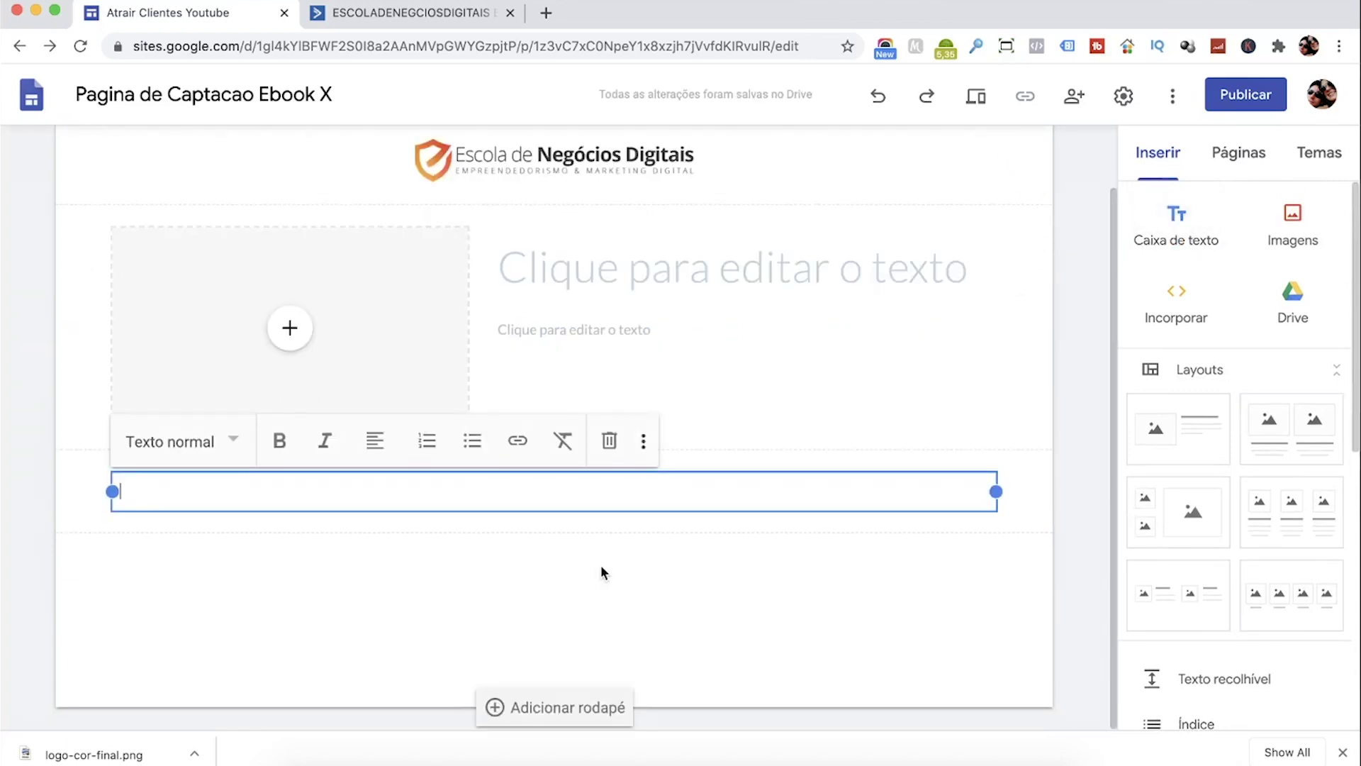
pyautogui.write('Polticia ')
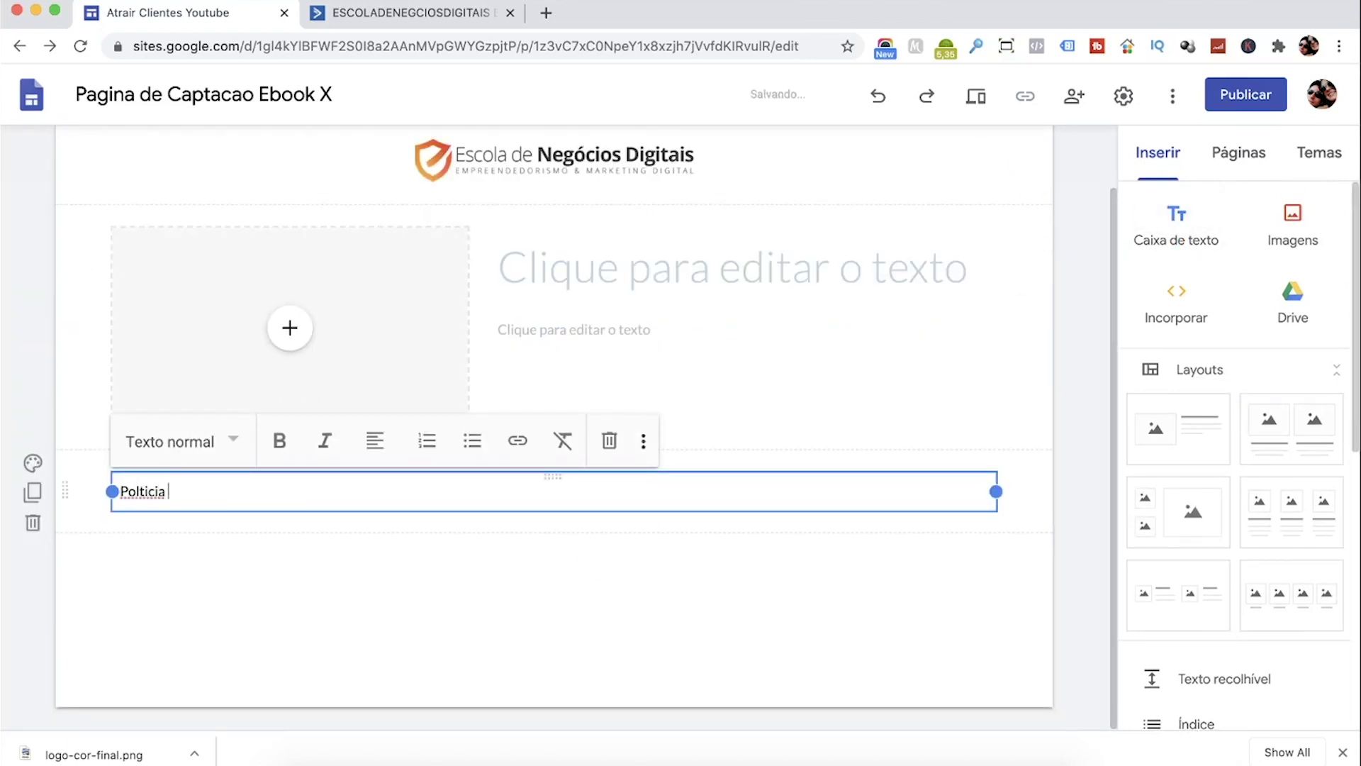
pyautogui.write('de')
pyautogui.write(' Privacid')
pyautogui.write('ade')
pyautogui.write(' |')
pyautogui.write(' Termos')
pyautogui.write(' de Se')
pyautogui.write('rvi')
pyautogui.write('c')
pyautogui.write('o | Contar')
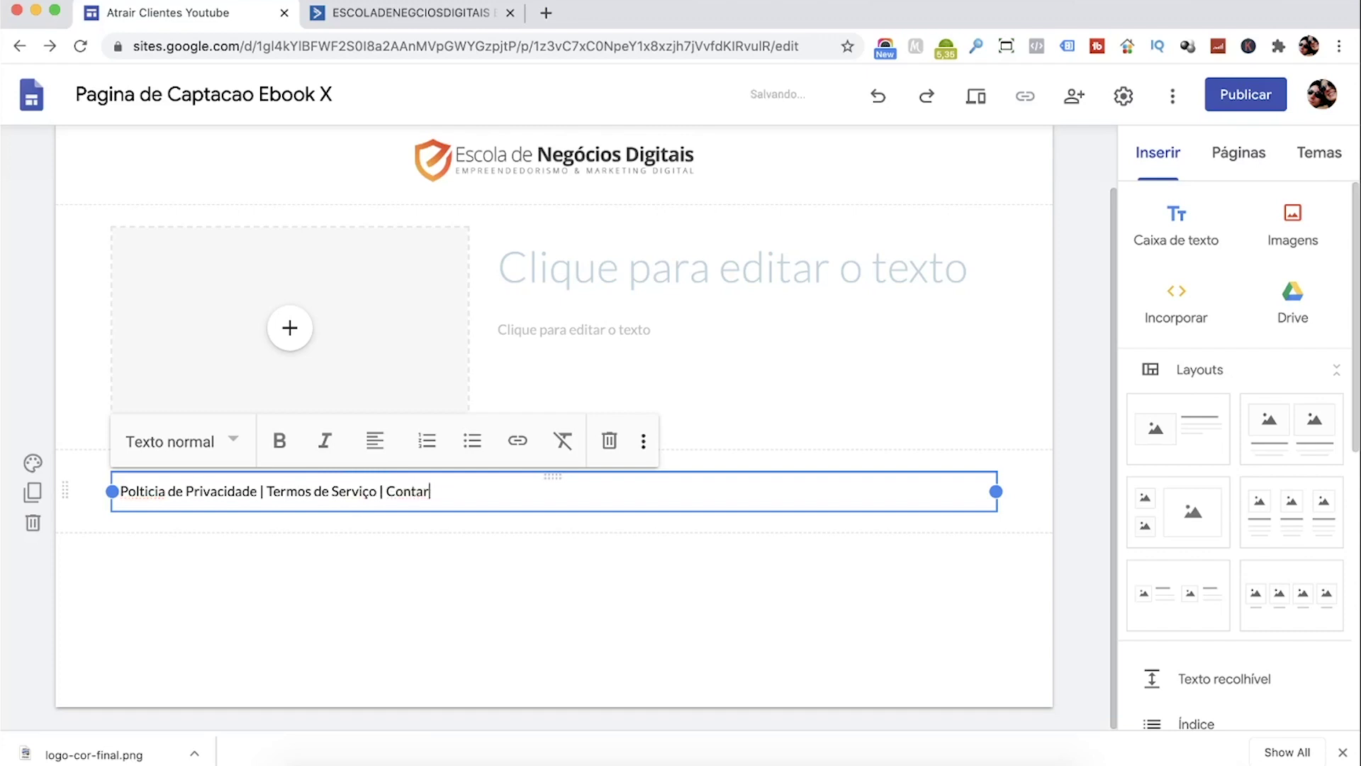
pyautogui.press('BackSpace')
pyautogui.write('to')
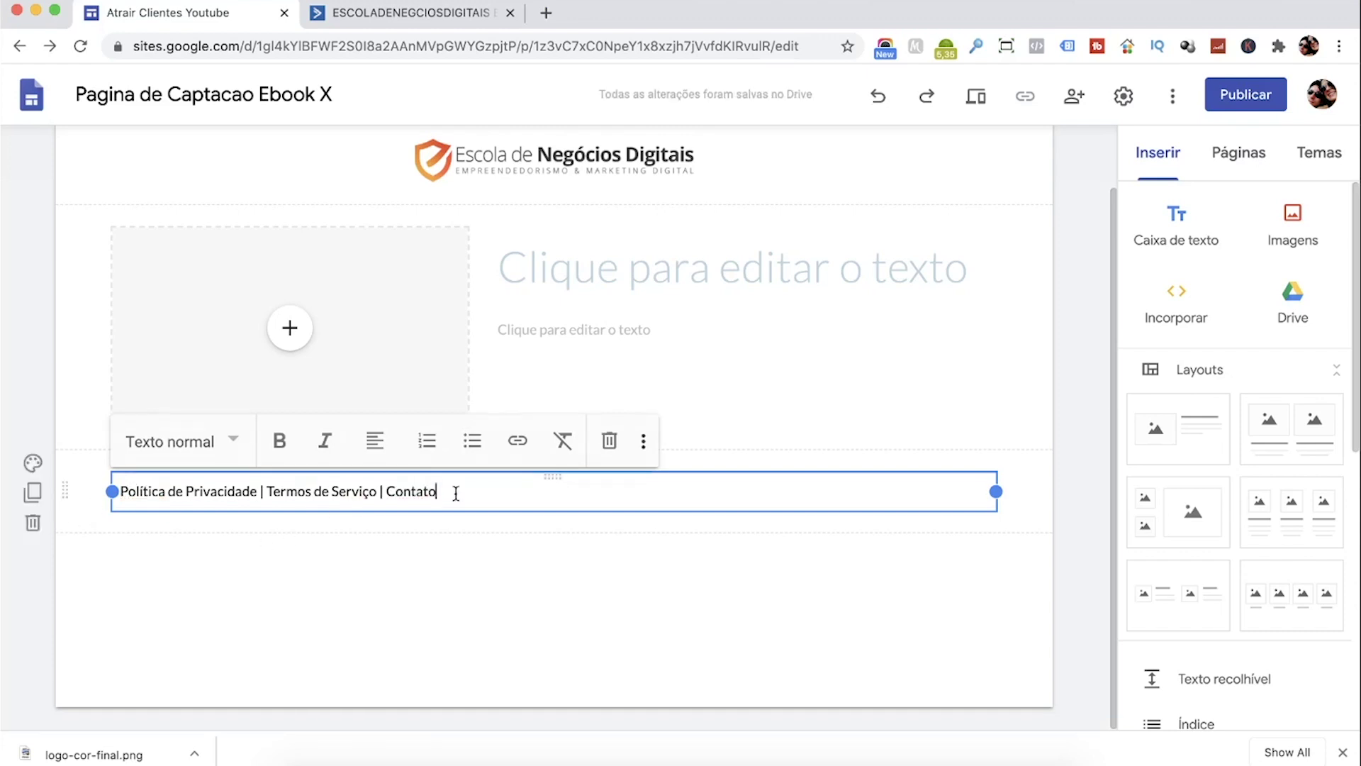
# Step: Center-align the line of policy, terms and contact text
pyautogui.click(375, 440)
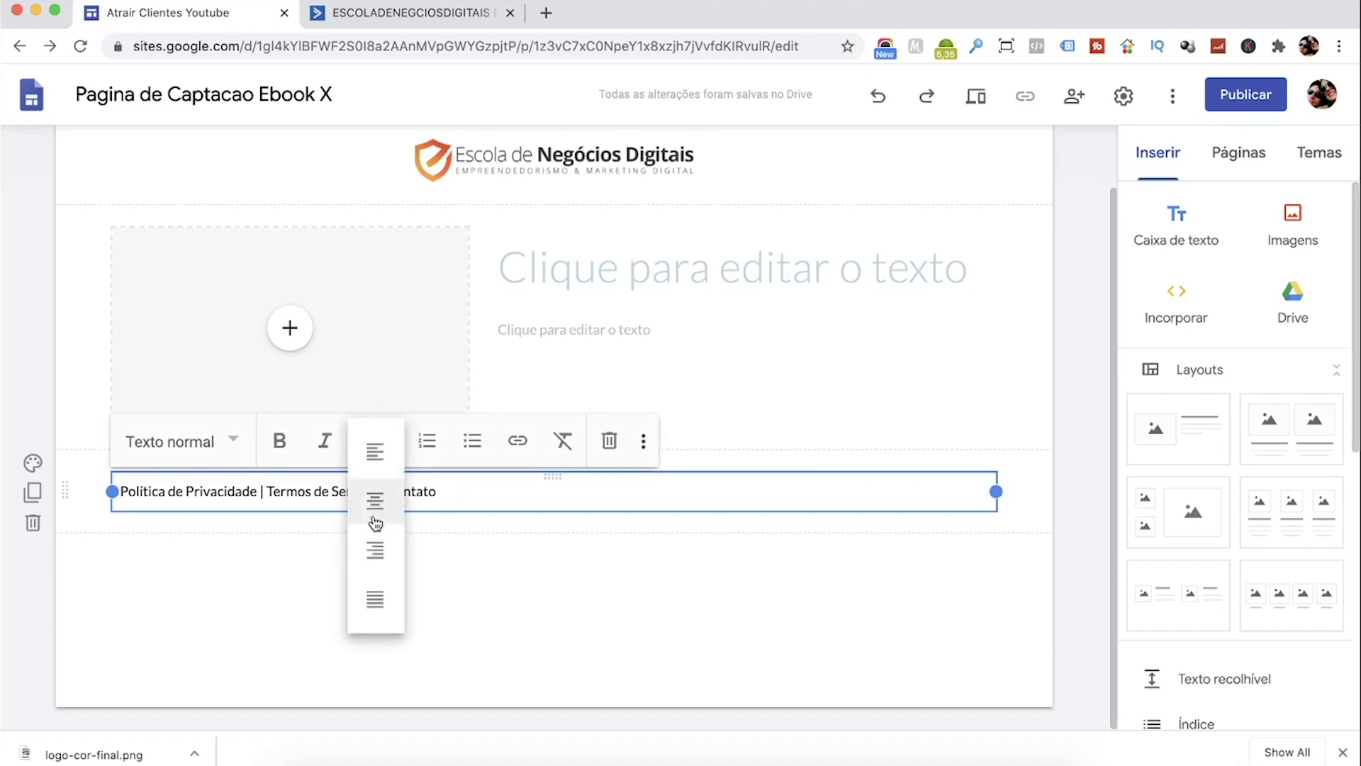
pyautogui.press('Return')
pyautogui.click(487, 588)
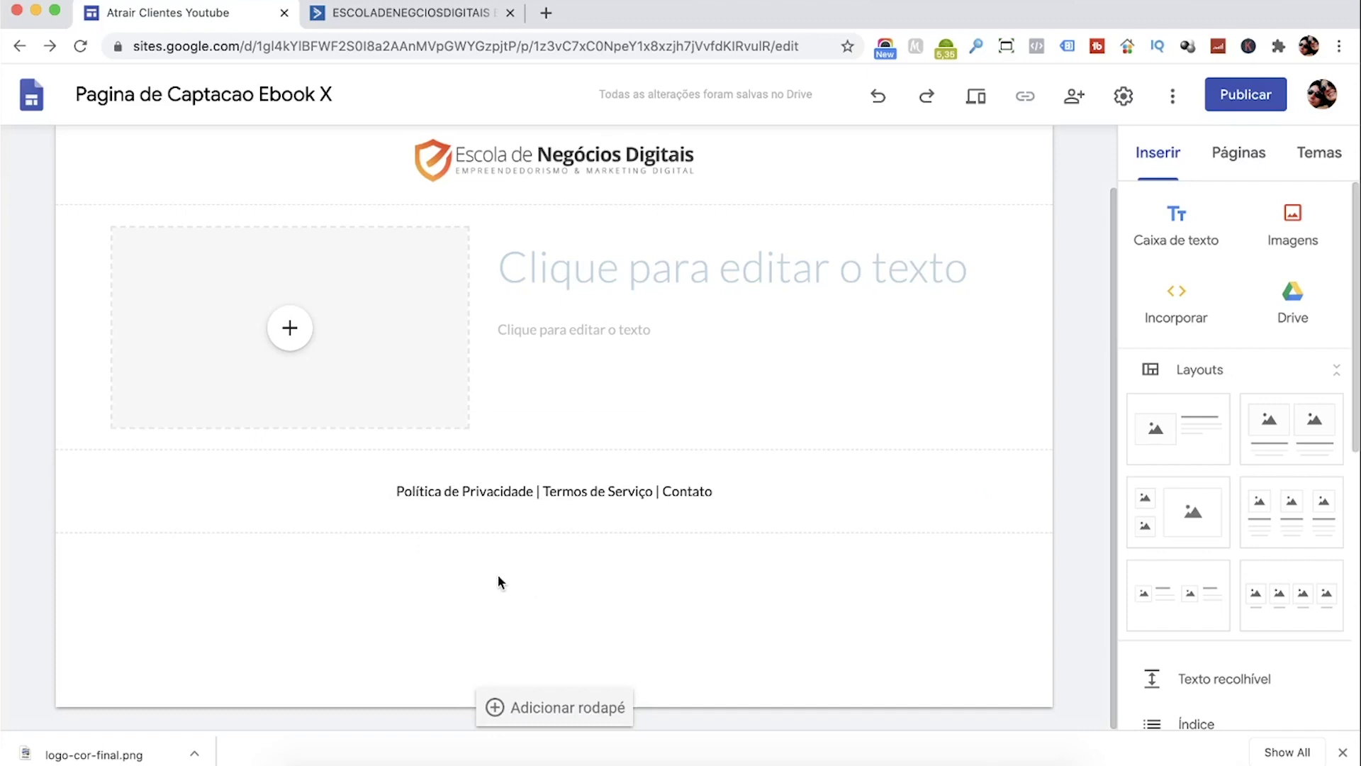
pyautogui.click(471, 488)
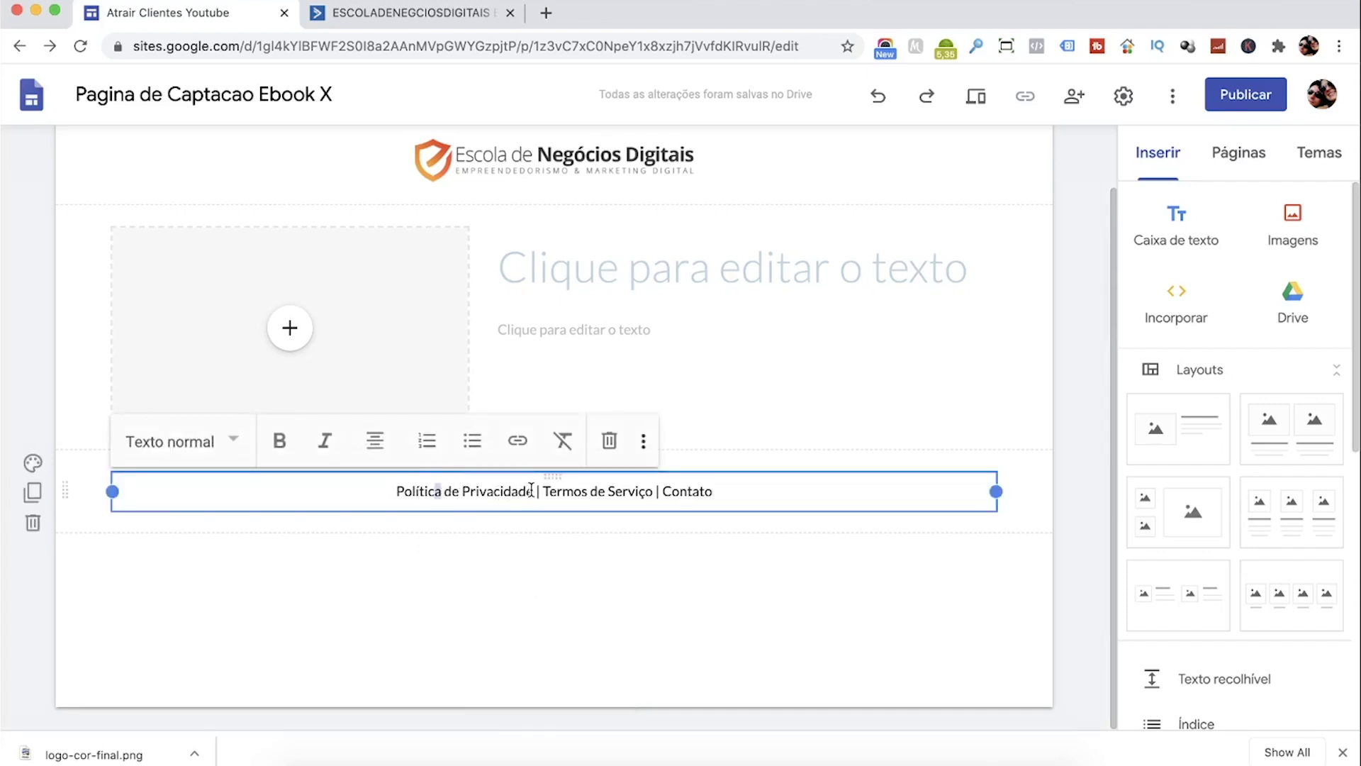
pyautogui.moveTo(530, 491); pyautogui.dragTo(395, 491)
pyautogui.click(426, 564)
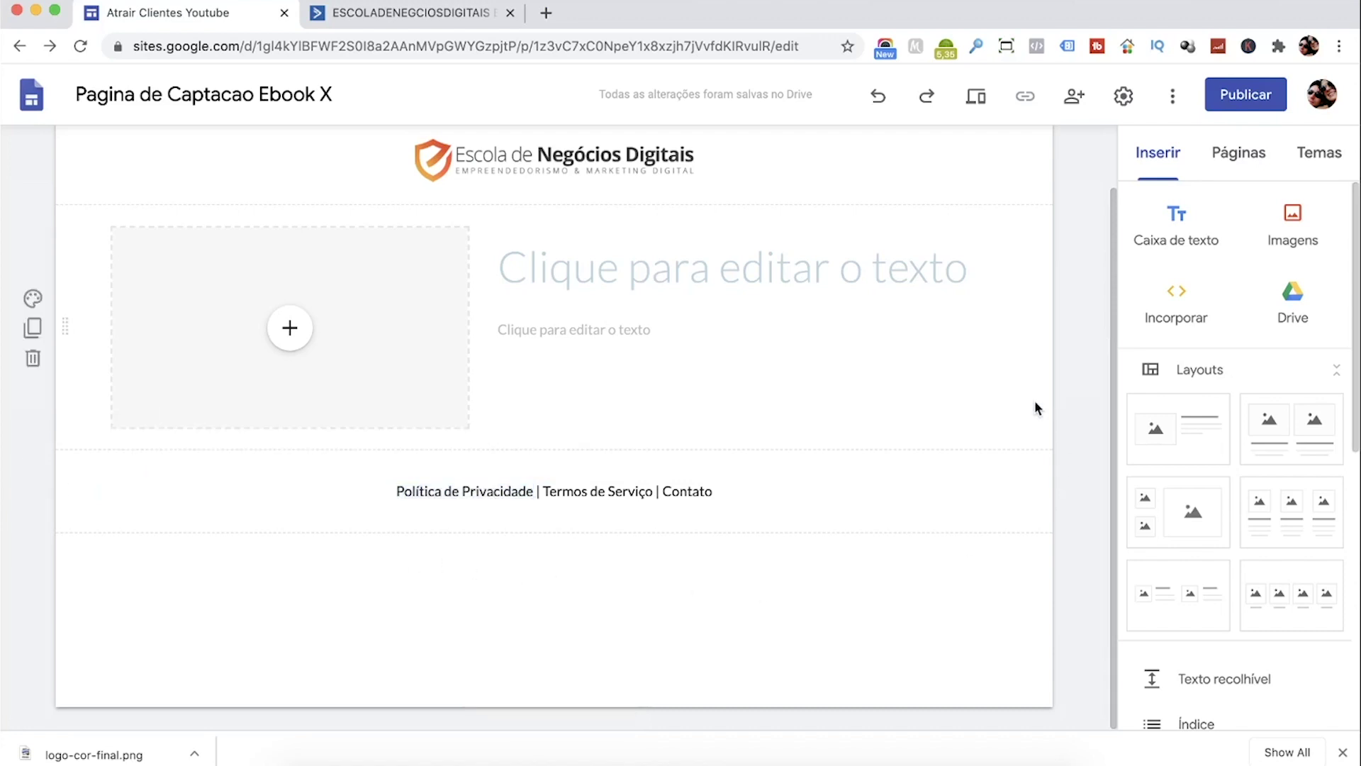
# Step: Examine the site's page list and its options for adding a new page or link
pyautogui.scroll(2, 1042, 400)
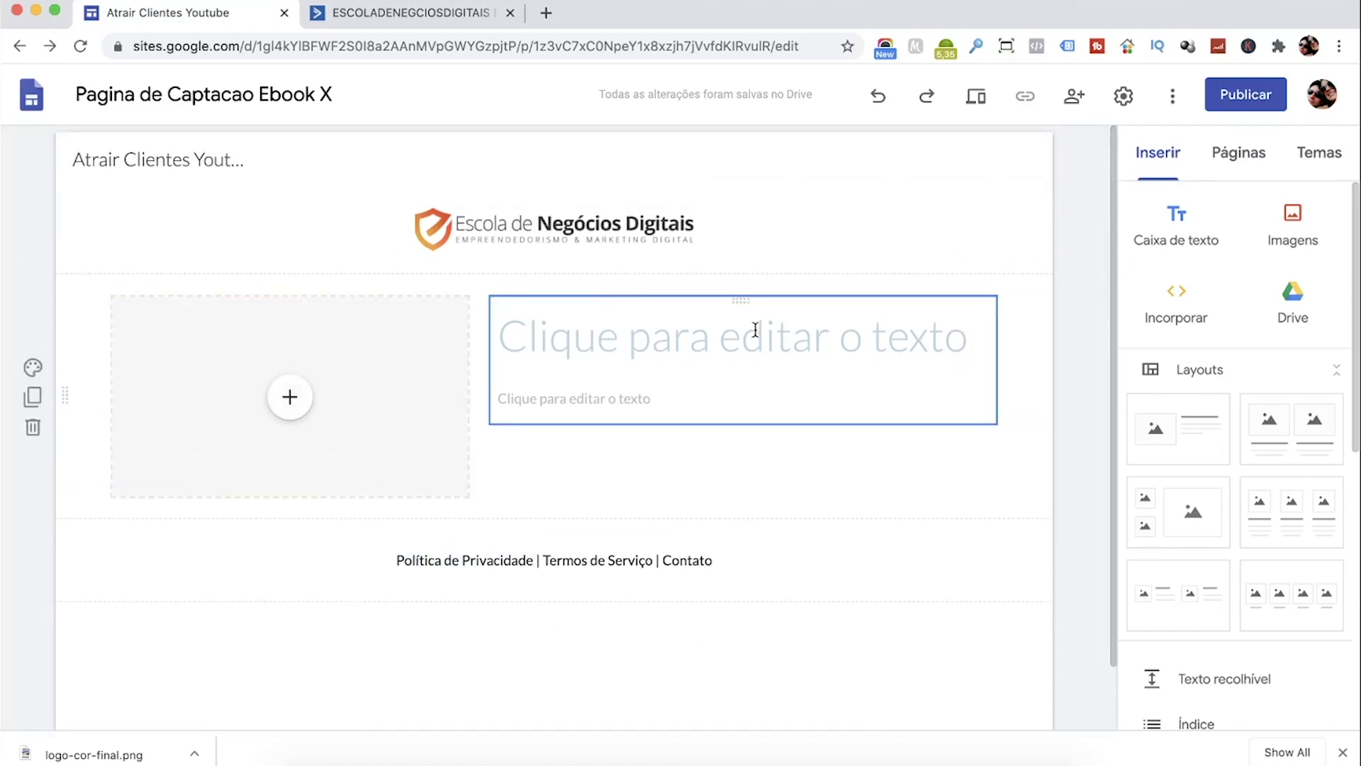
pyautogui.click(1219, 173)
pyautogui.moveTo(1239, 665)
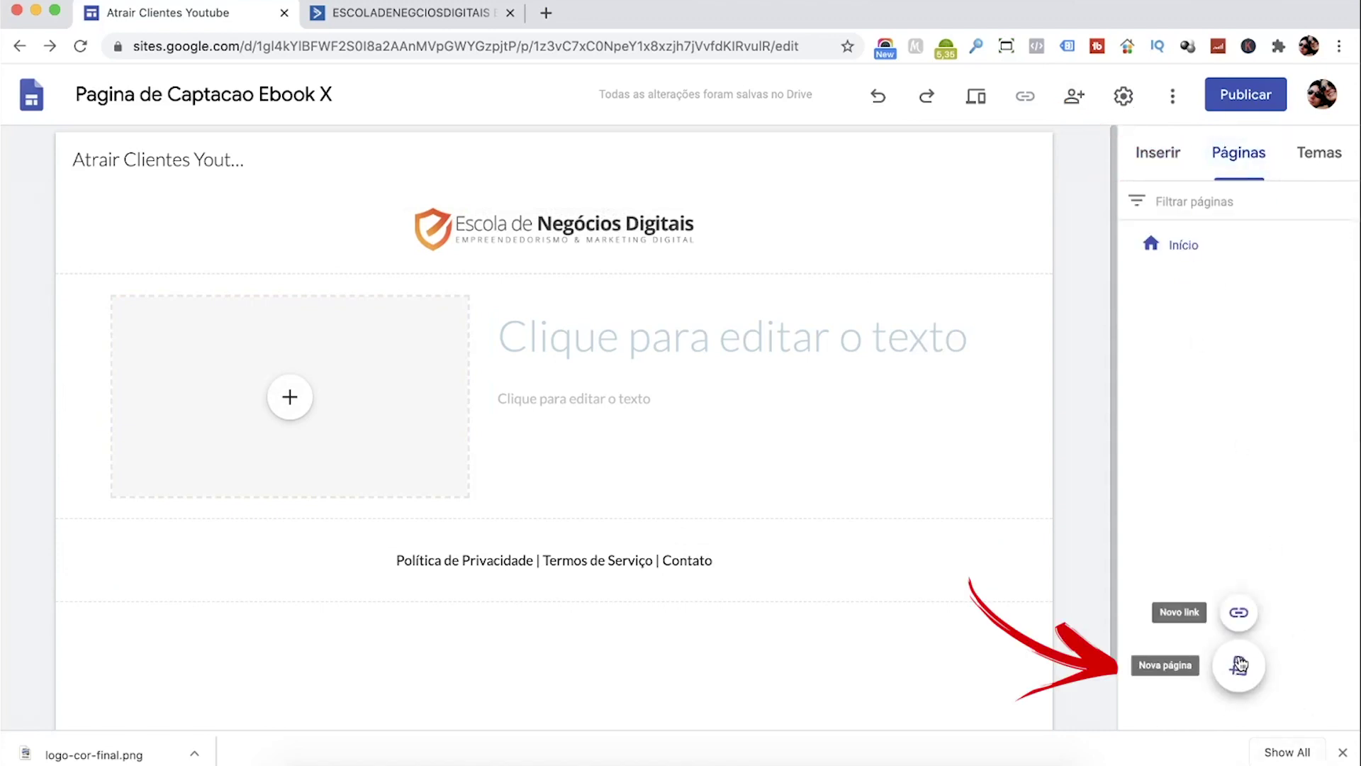
pyautogui.click(1161, 164)
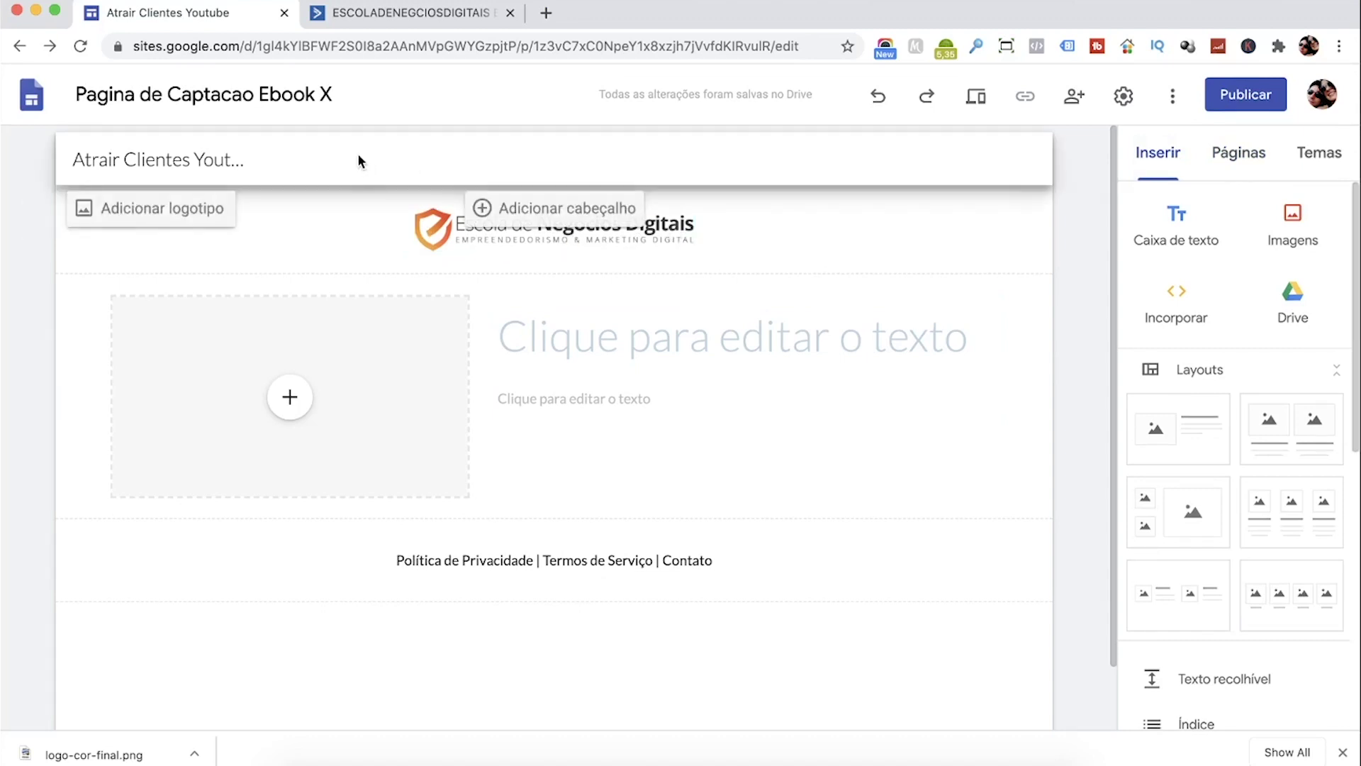
# Step: Clear the site name from the page header, leaving it blank
pyautogui.click(290, 165)
pyautogui.hotkey('ctrl', 'a')
pyautogui.press('BackSpace')
pyautogui.click(25, 349)
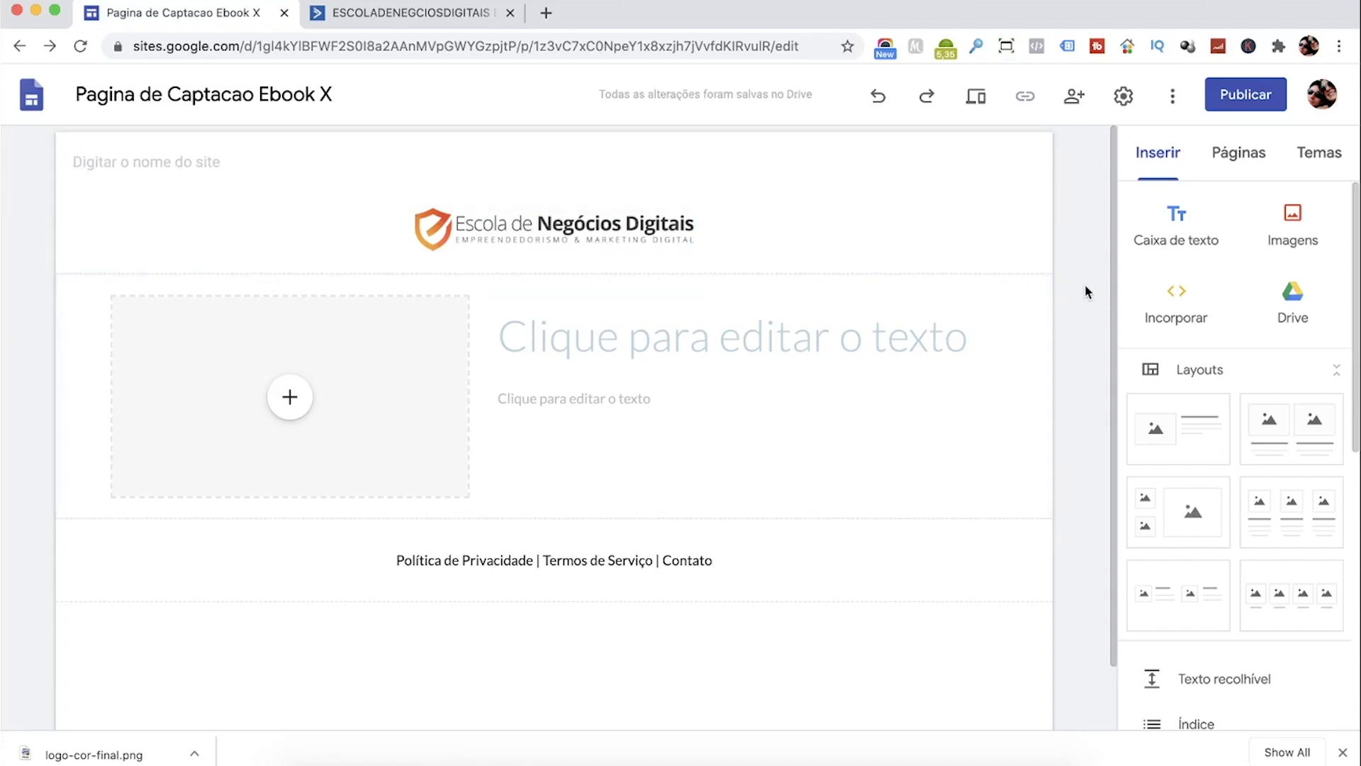
# Step: Upload mockup-full.png into the empty image placeholder and extend its lower edge until the whole ebook cover shows
pyautogui.click(290, 400)
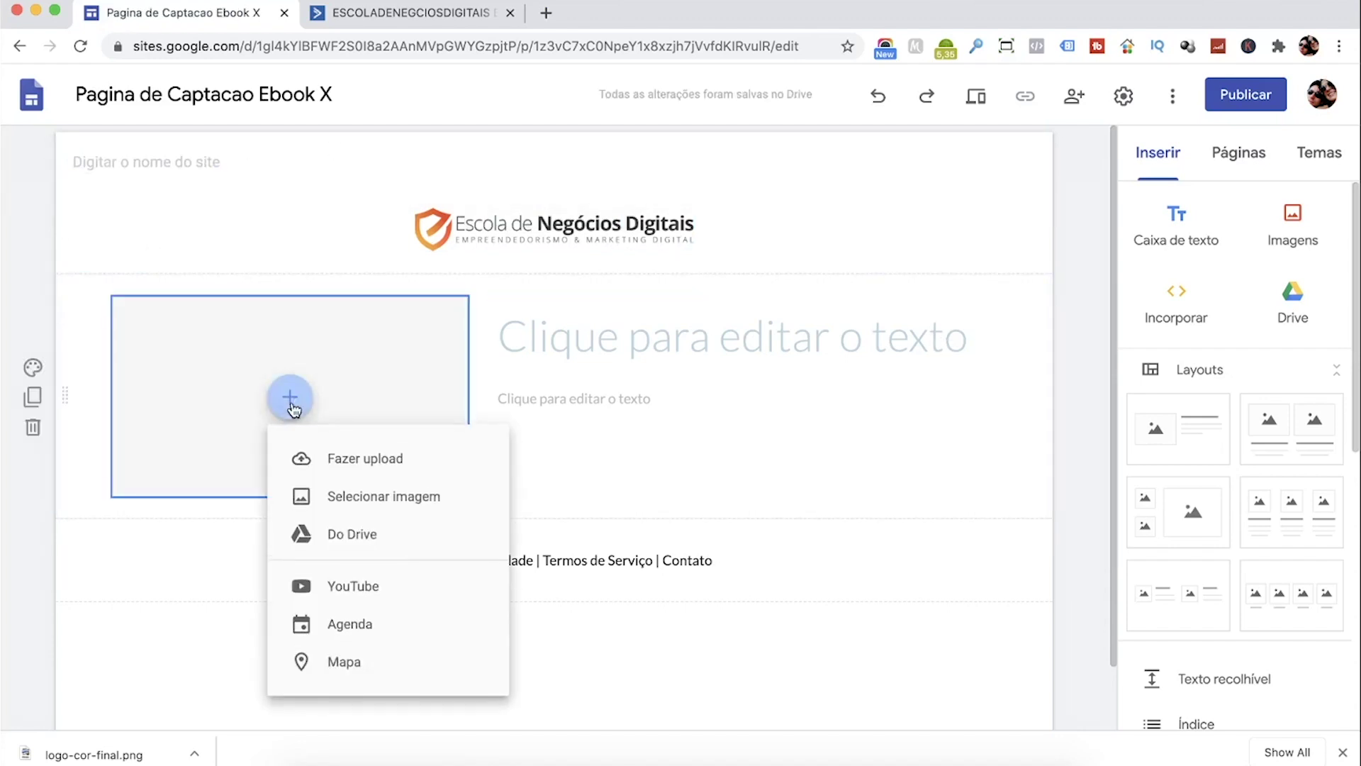
pyautogui.click(358, 462)
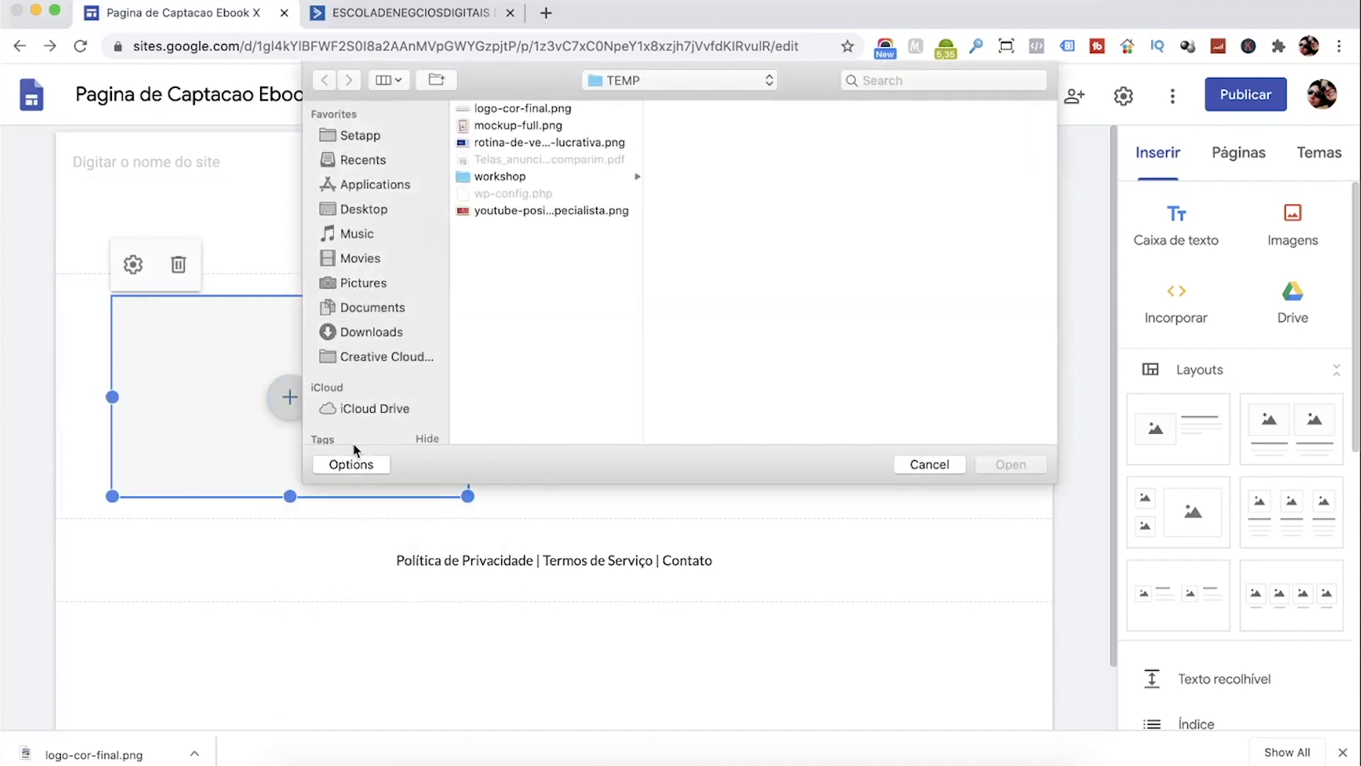
pyautogui.click(546, 127)
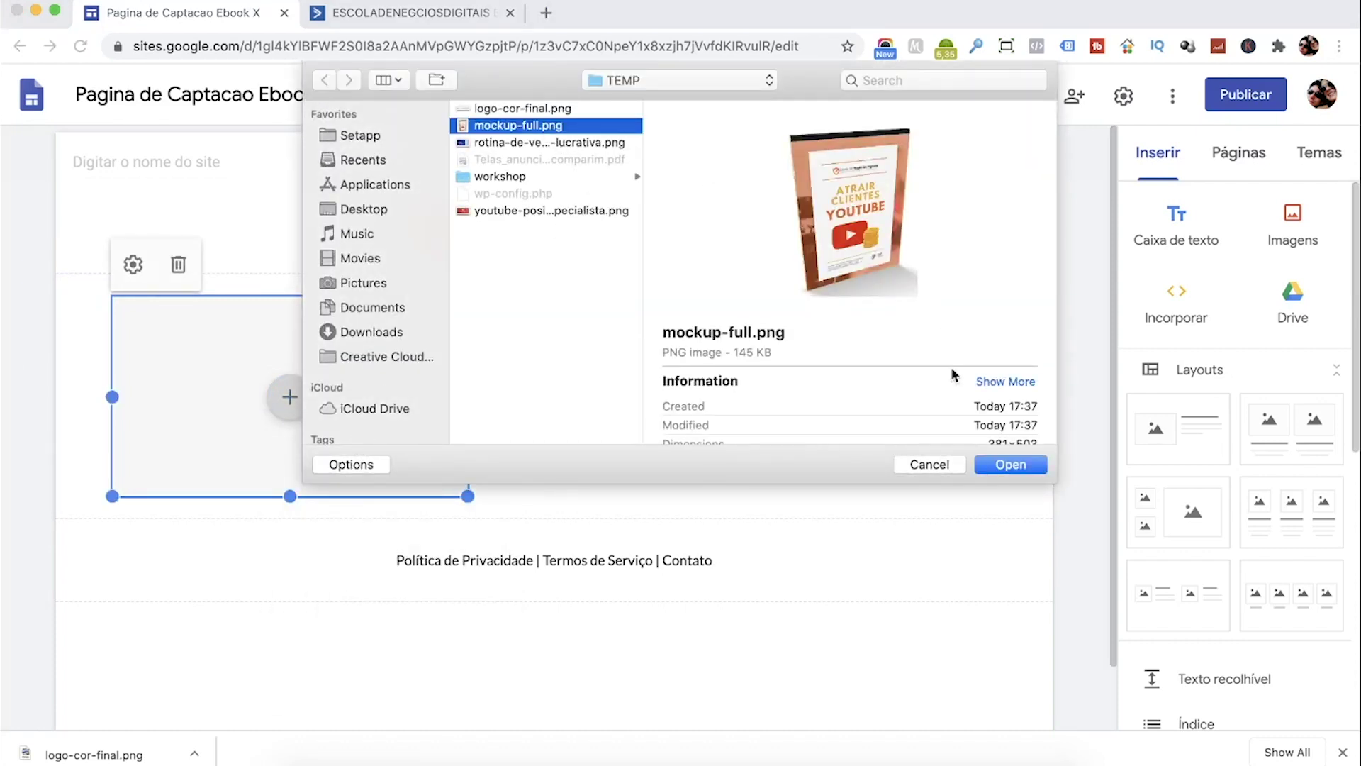
pyautogui.click(1008, 464)
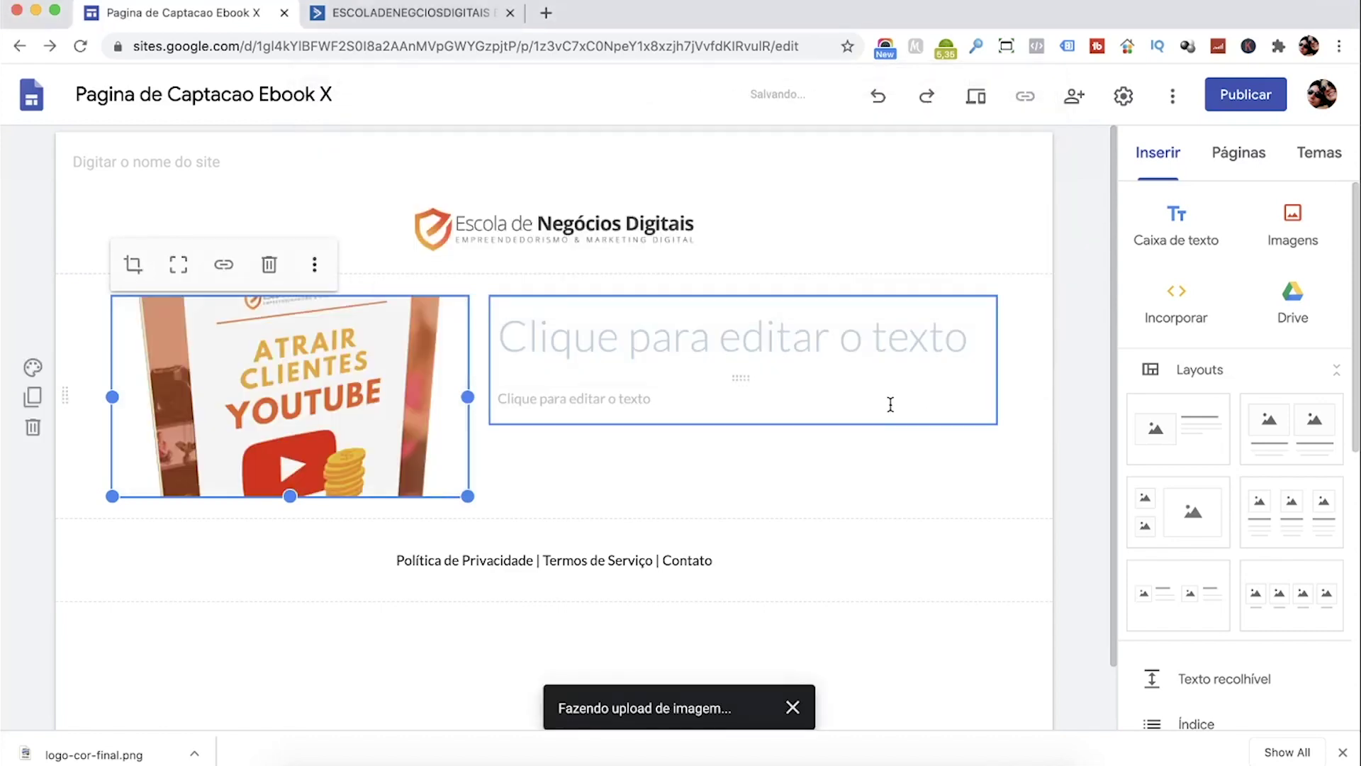
pyautogui.moveTo(290, 496); pyautogui.dragTo(288, 738)
pyautogui.scroll(-2, 295, 699)
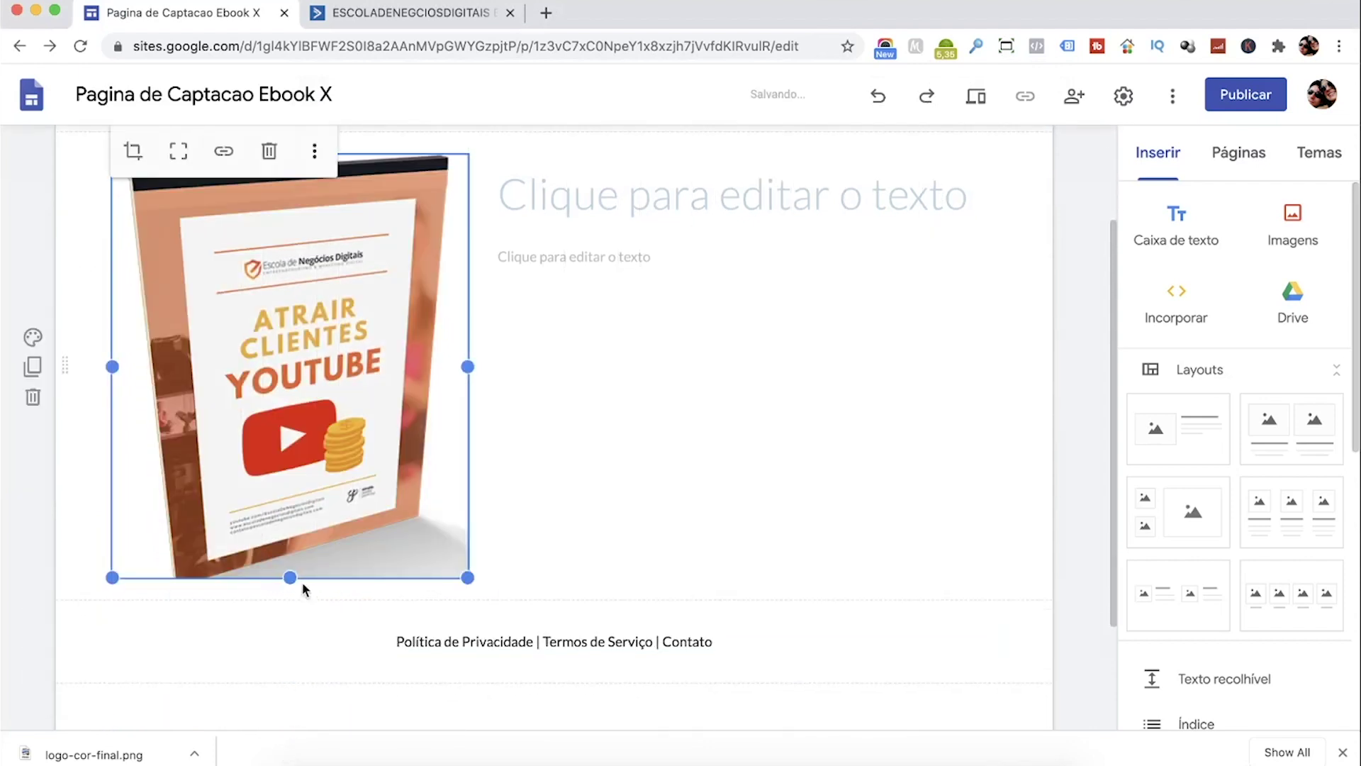
# Step: Shrink the ebook cover mockup, keeping the whole cover in frame, and place it directly beside the text column
pyautogui.moveTo(290, 577); pyautogui.dragTo(290, 634)
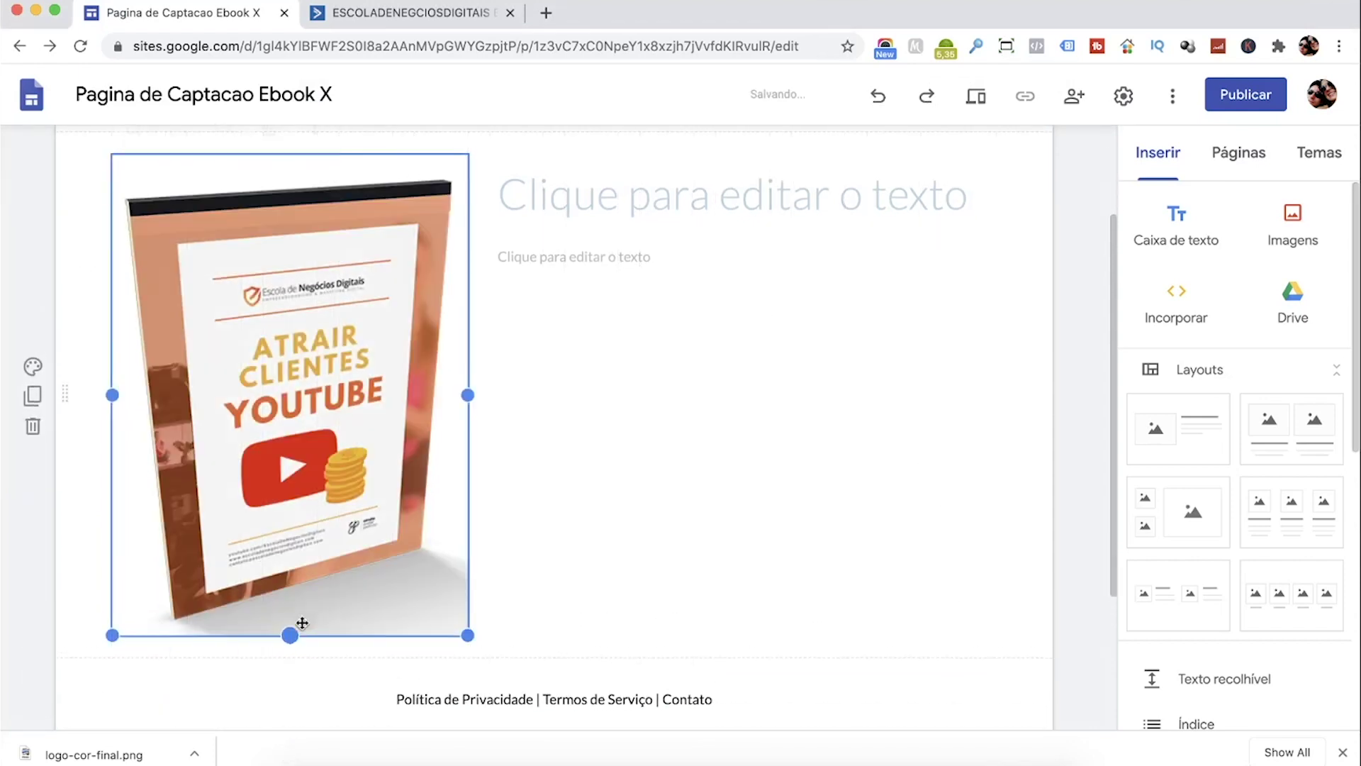
pyautogui.moveTo(464, 631); pyautogui.dragTo(317, 479)
pyautogui.scroll(2, 372, 485)
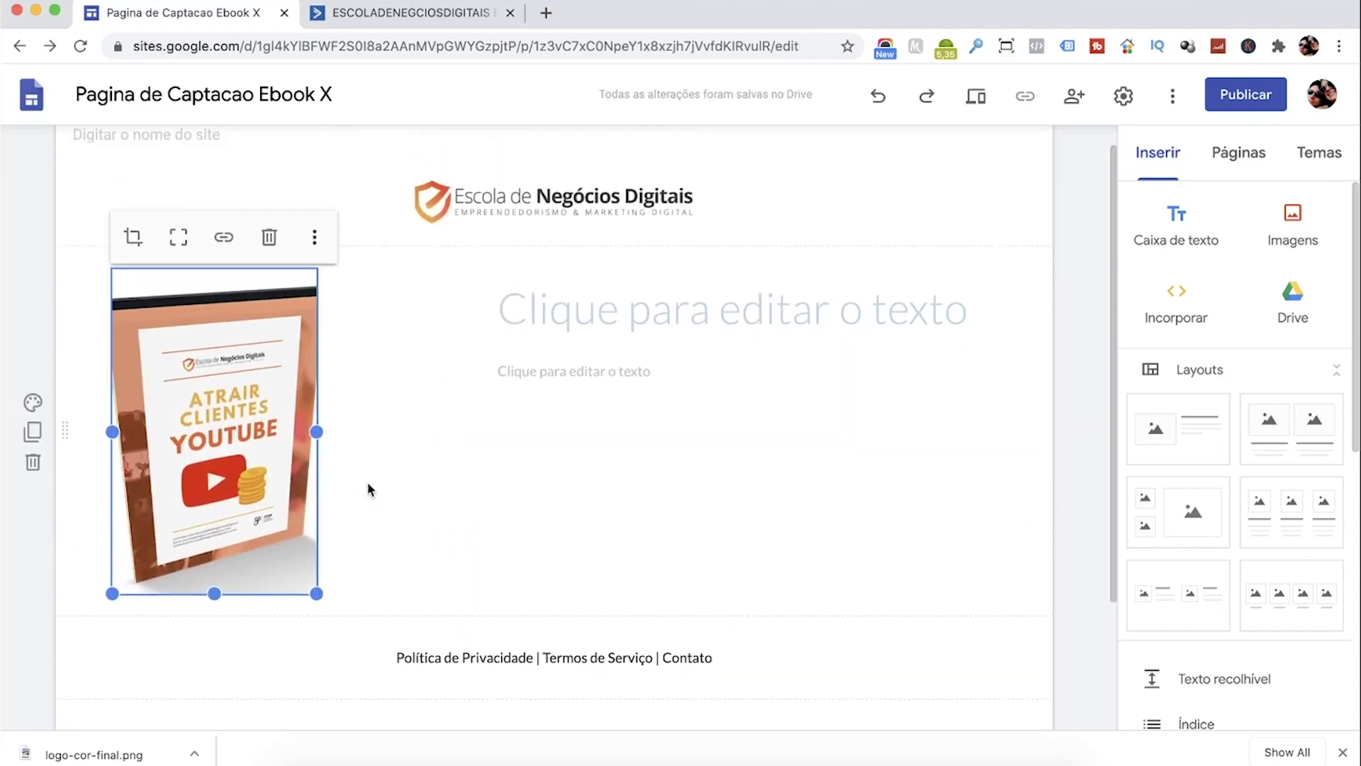
pyautogui.moveTo(318, 426); pyautogui.dragTo(349, 429)
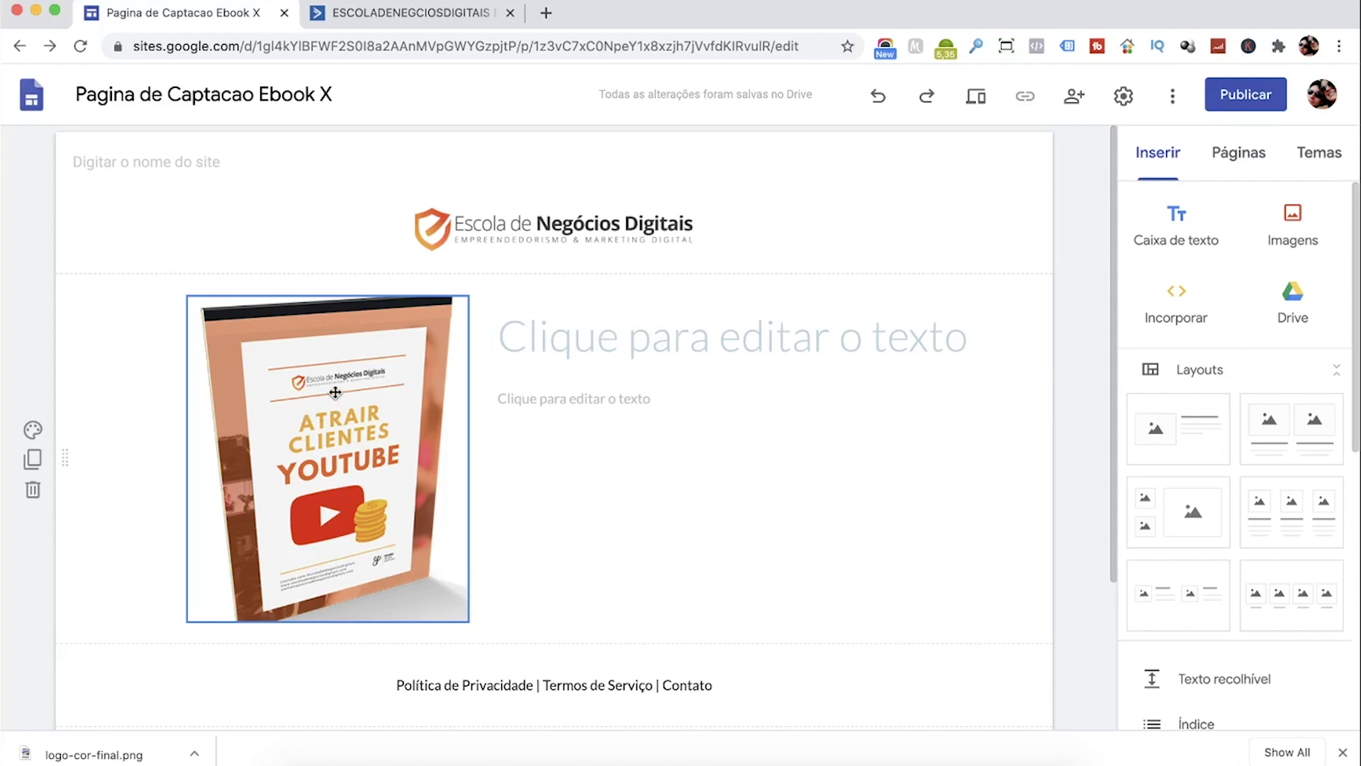
pyautogui.moveTo(334, 391)
pyautogui.mouseDown()
pyautogui.moveTo(287, 382)
pyautogui.moveTo(300, 397)
pyautogui.moveTo(343, 396)
pyautogui.moveTo(322, 387)
pyautogui.moveTo(338, 385)
pyautogui.mouseUp()
# Step: Enter the title "Como Atrair Clientes no Youtube" beside the cover and make it bold
pyautogui.click(644, 333)
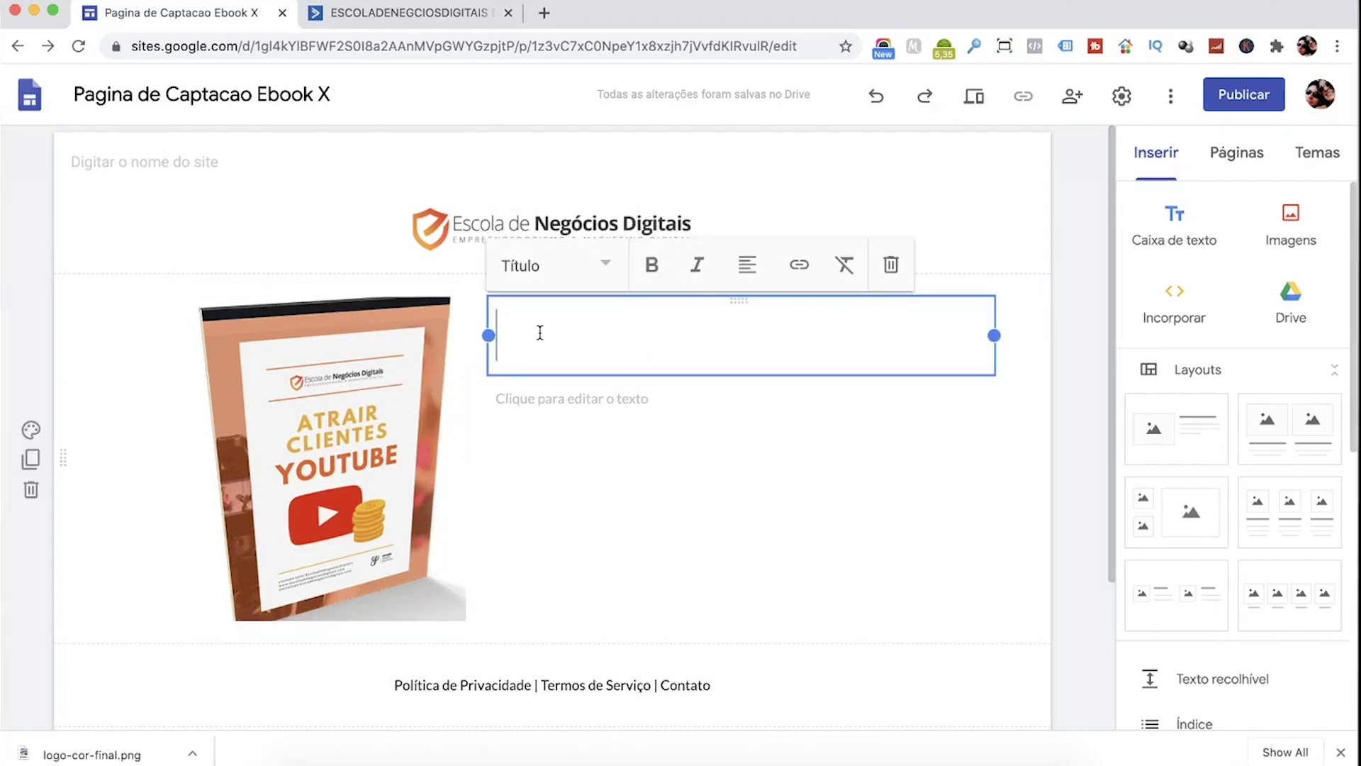
pyautogui.write('Como Atrair Clientes no ')
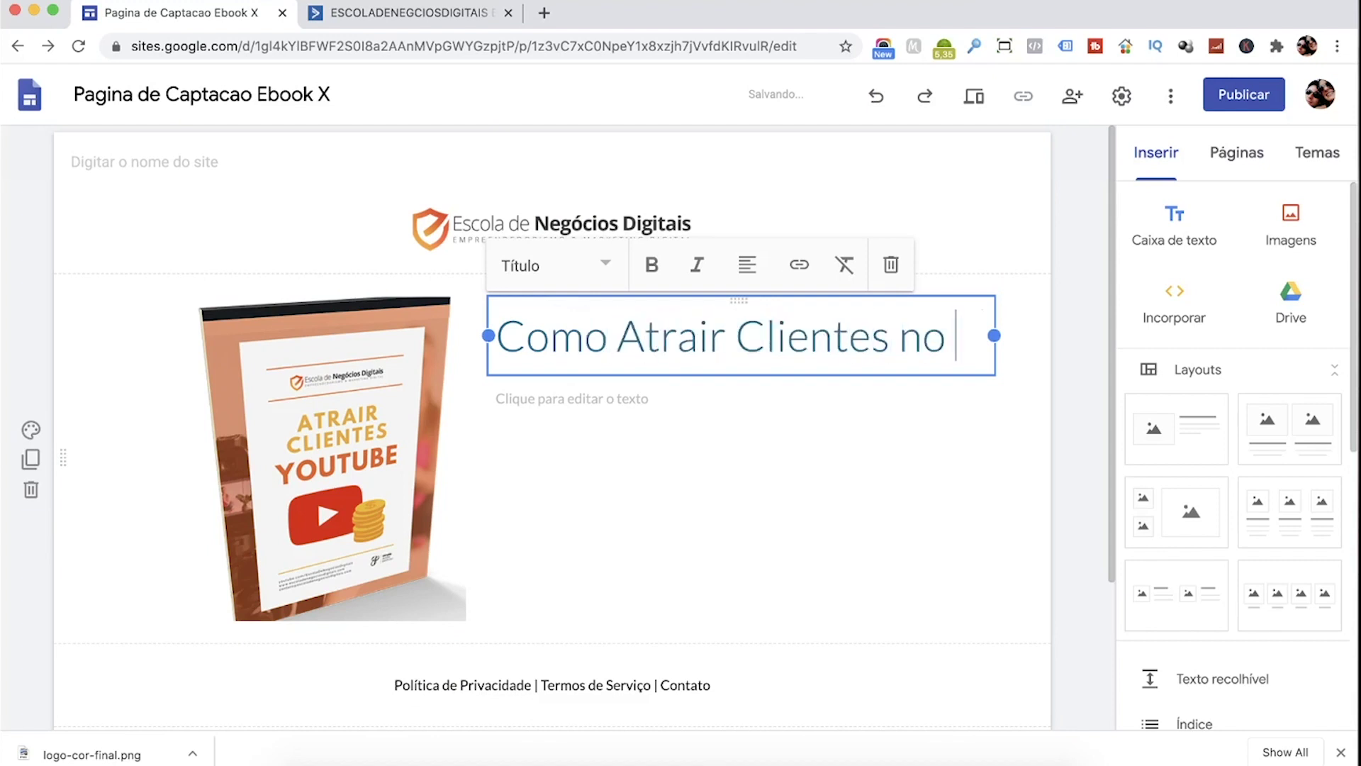
pyautogui.write('Youtube')
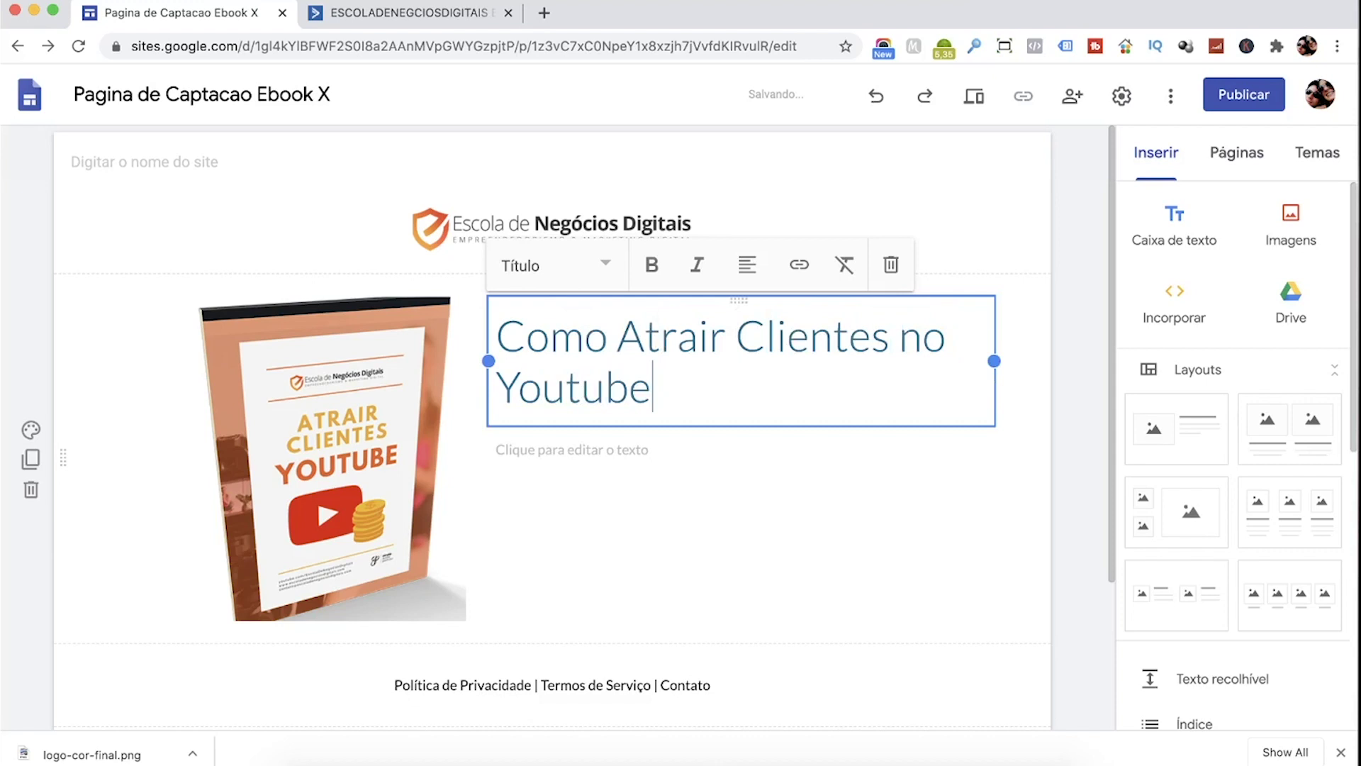
pyautogui.click(652, 275)
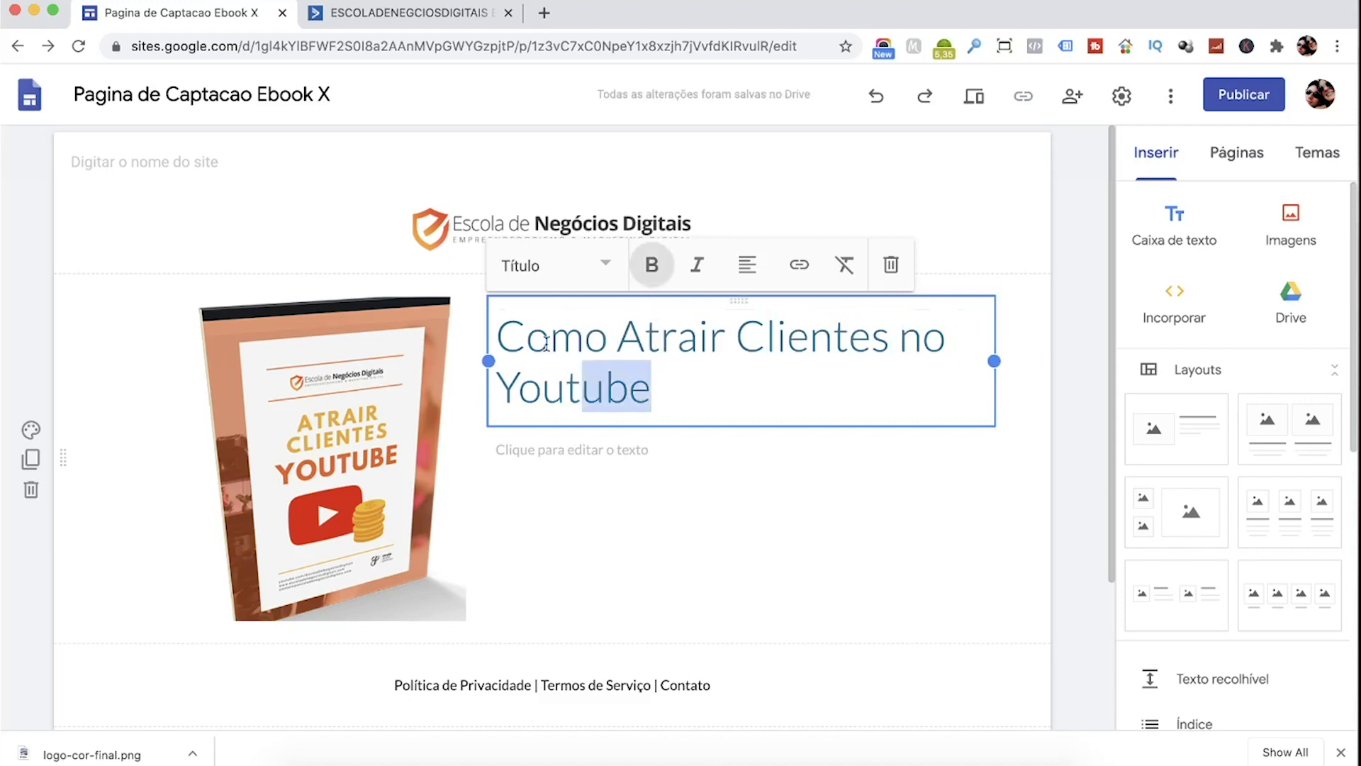
pyautogui.tripleClick(545, 343)
pyautogui.click(651, 264)
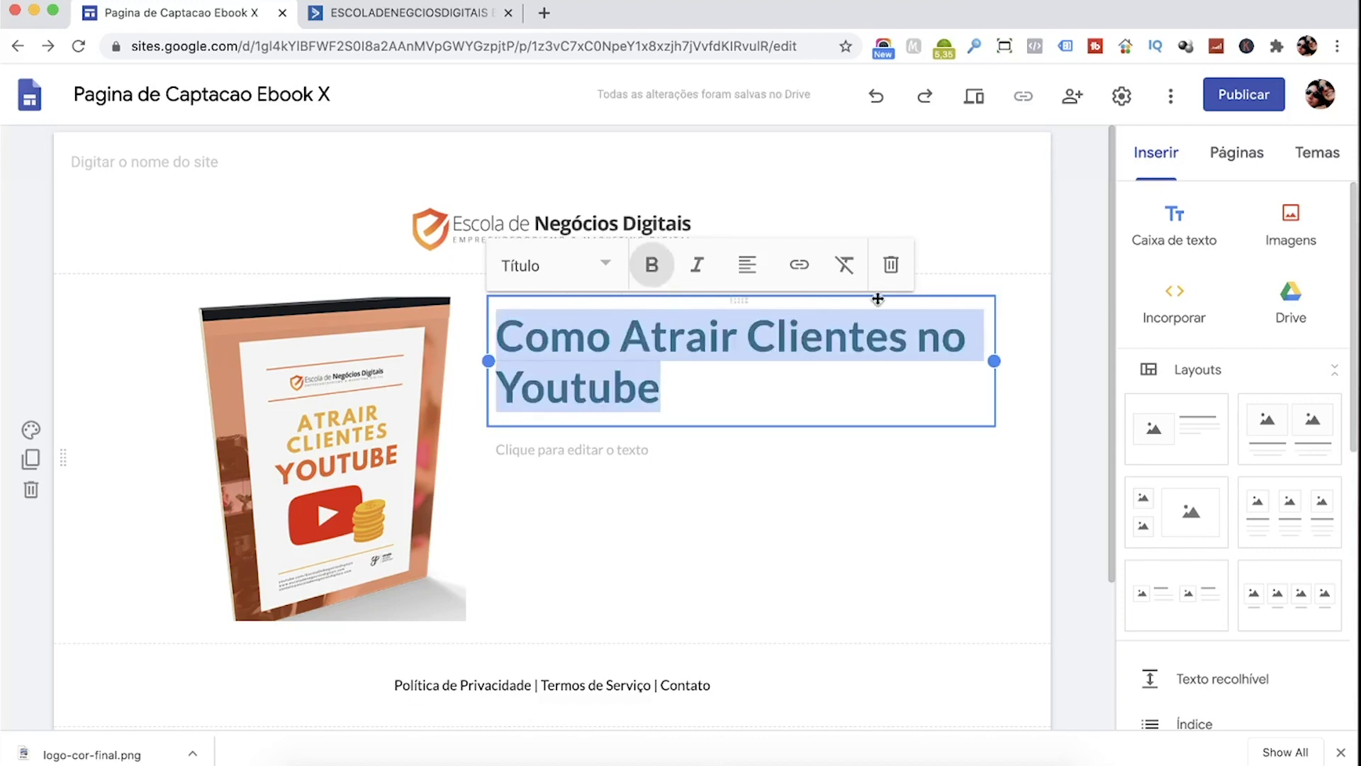
pyautogui.click(603, 267)
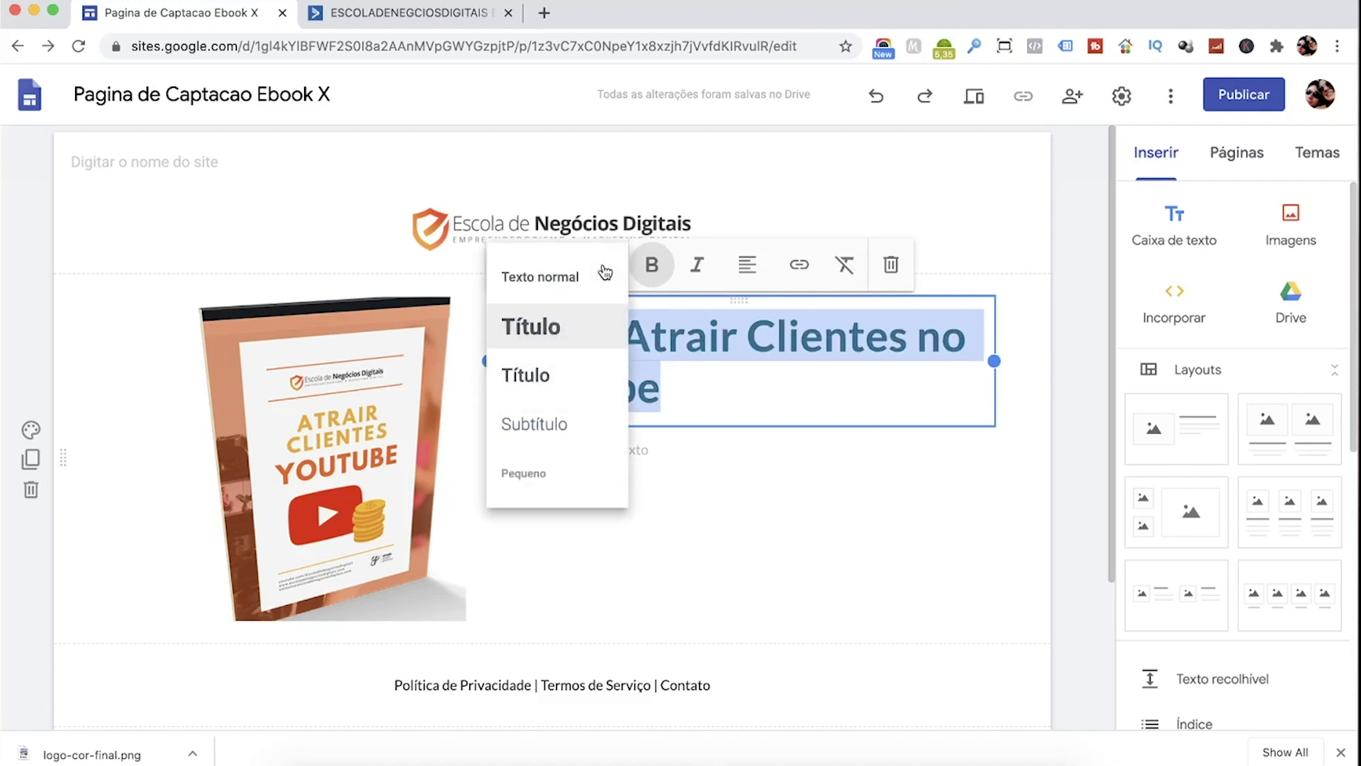
pyautogui.click(531, 326)
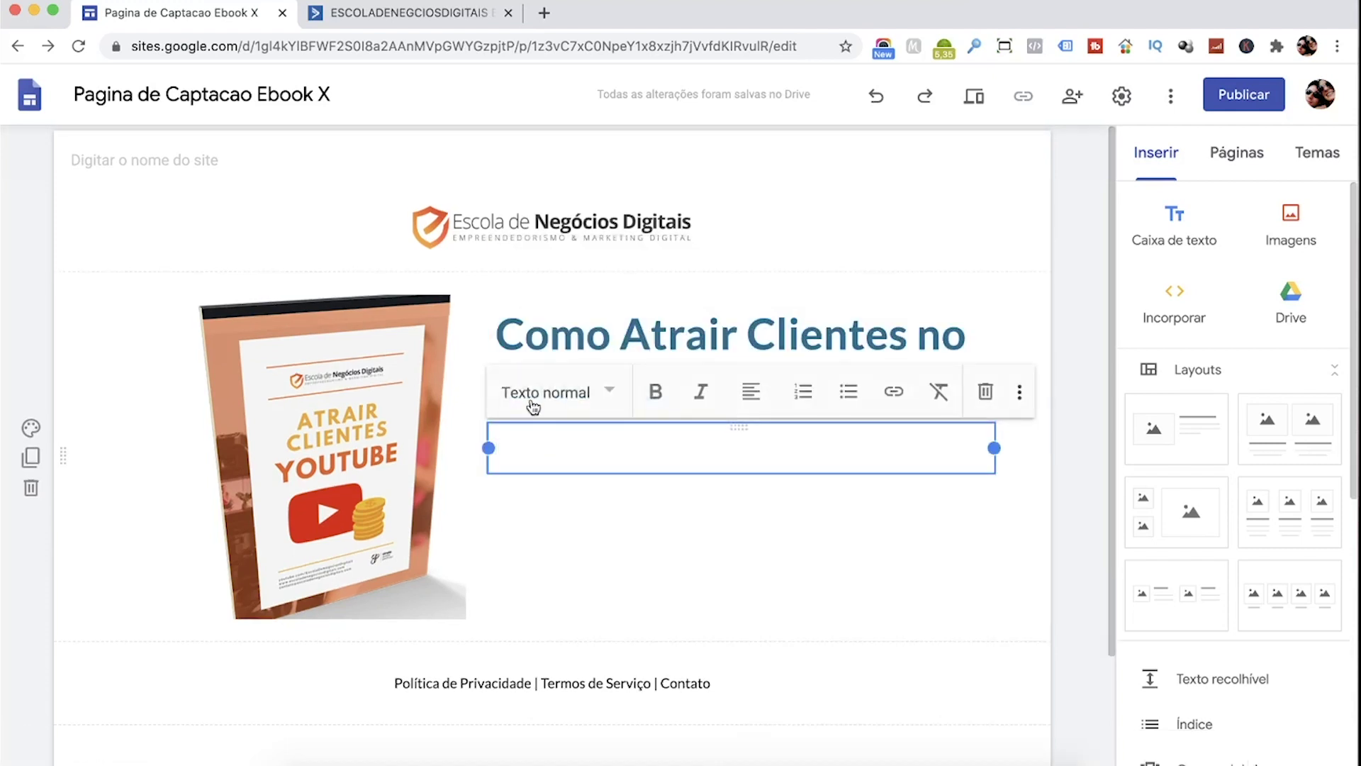
# Step: Fill the text below the title with "OS 3 PASSOS MAIS IMPORTANTES PARA VOCÊ CONSEGUIR GERAR CLIENTES NA MAIOR PLATAFORMA DE VÍDEOS DO MUNDO.", without a trailing blank line
pyautogui.write('OS 3 PASSOS MAIS IMPORTANTES PARA VOCÊ CONSEGUIR GERAR CLIENTES NA MAIOR PLATAFORMA DE VÍDEOS DO MUNDO.')
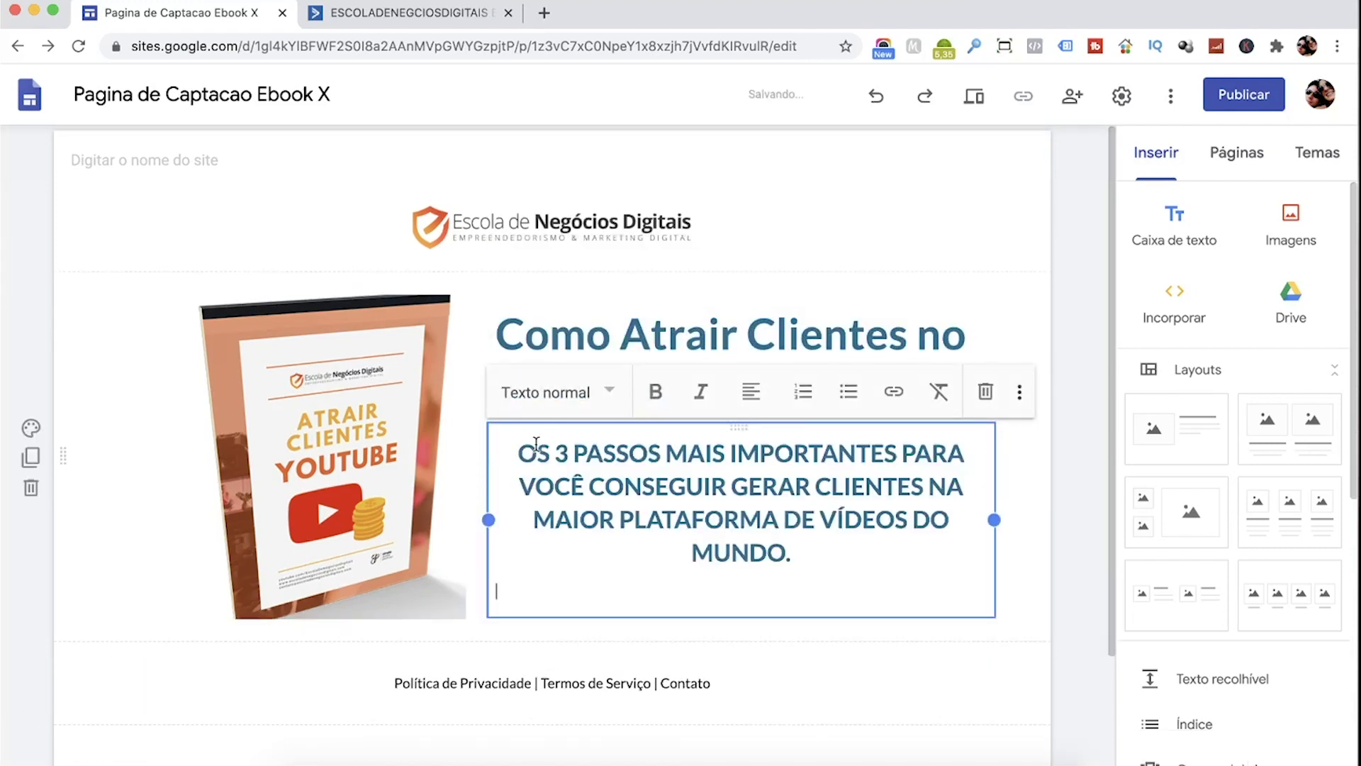
pyautogui.press('BackSpace')
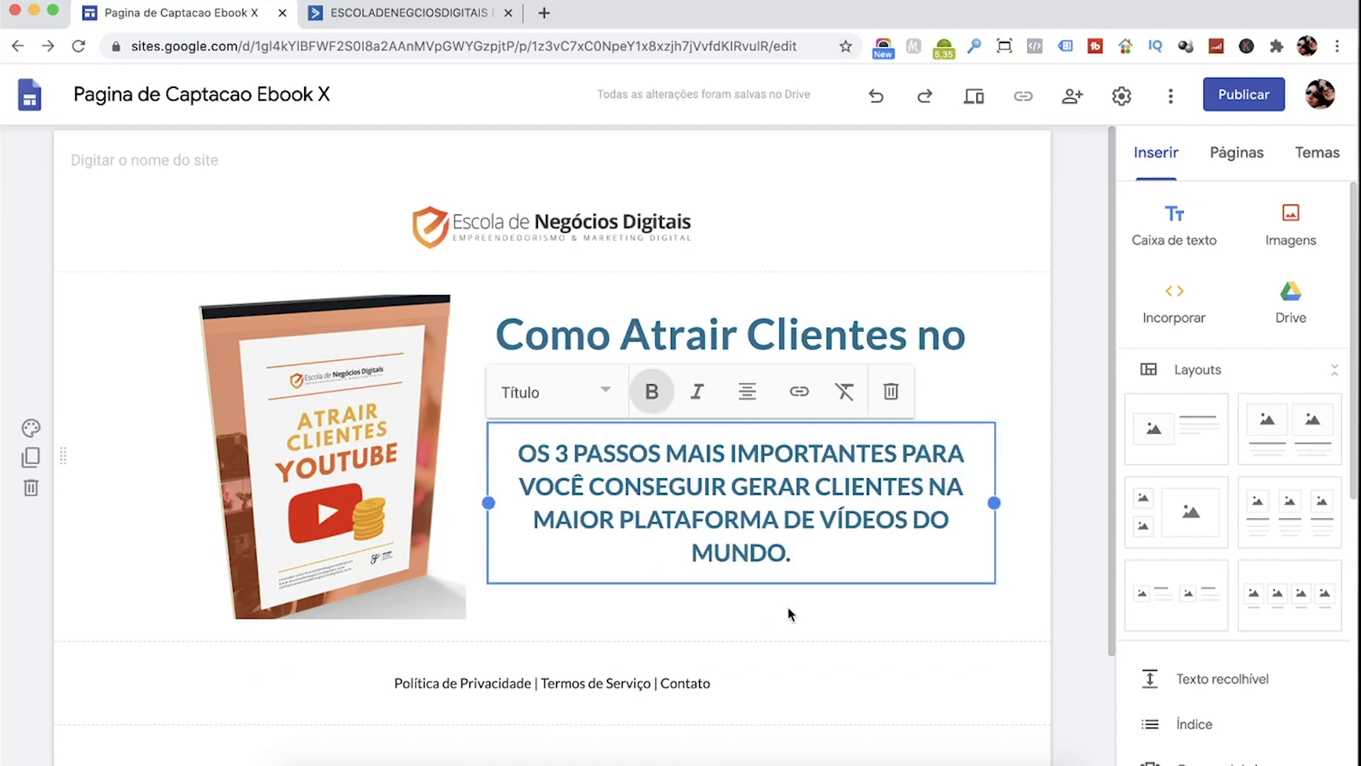
pyautogui.click(794, 598)
# Step: Remove bold from the uppercase text below the title and give it the Subtítulo style
pyautogui.click(816, 521)
pyautogui.moveTo(832, 550); pyautogui.dragTo(518, 453)
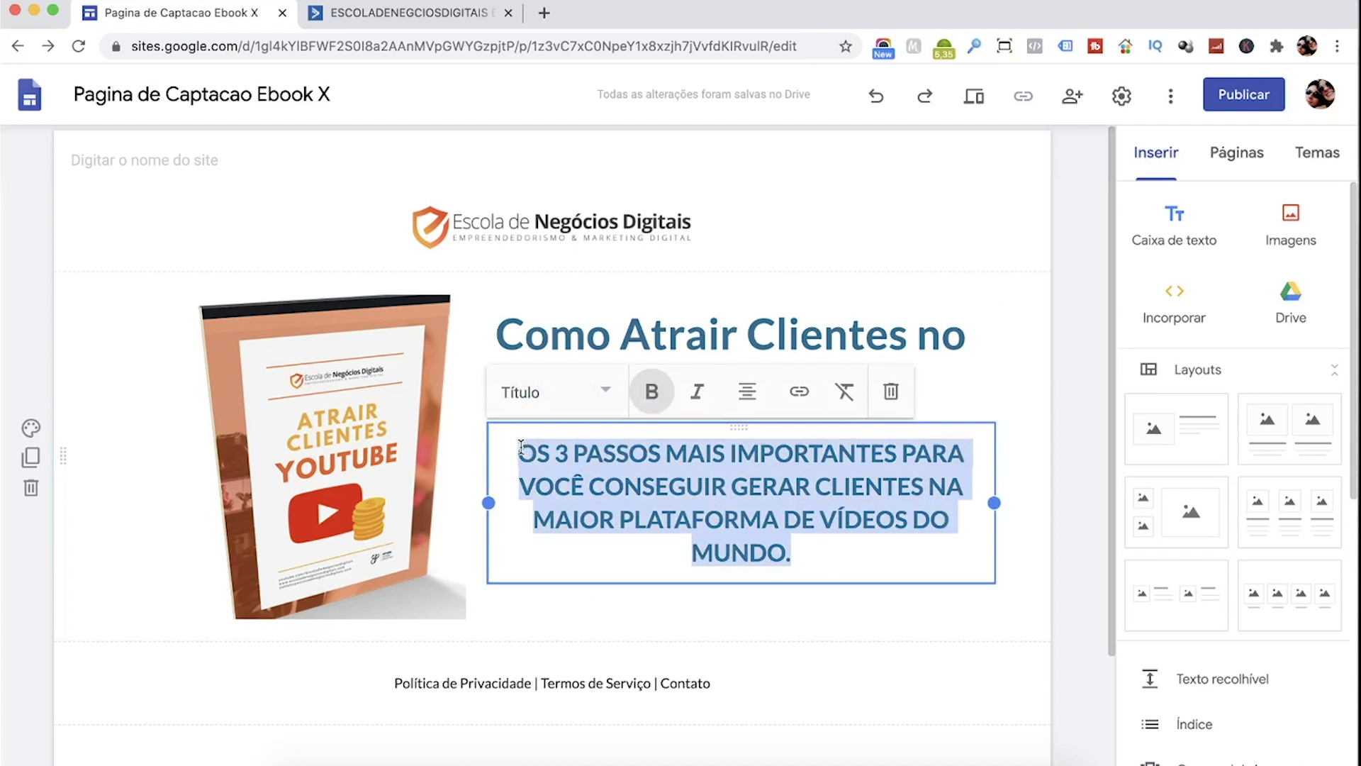
pyautogui.click(651, 392)
pyautogui.click(802, 610)
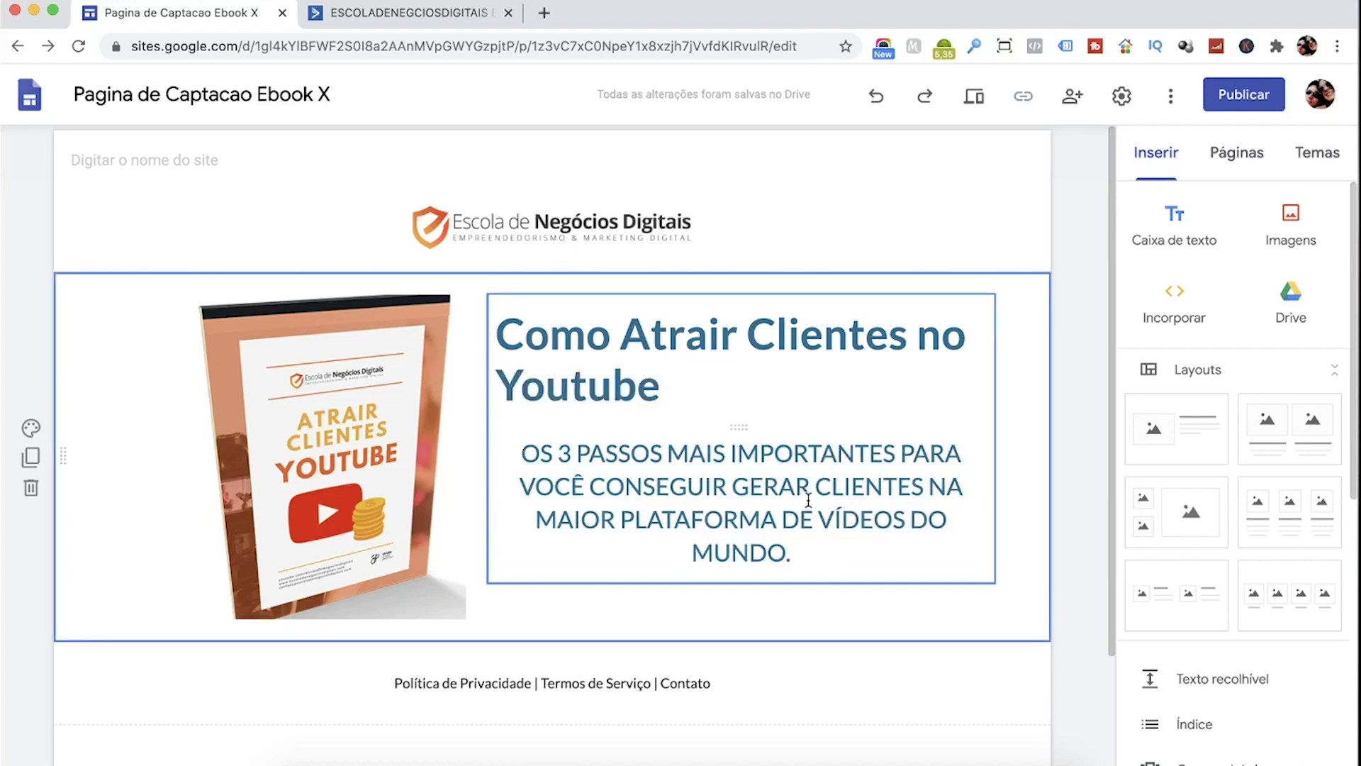
pyautogui.moveTo(732, 423); pyautogui.dragTo(737, 425)
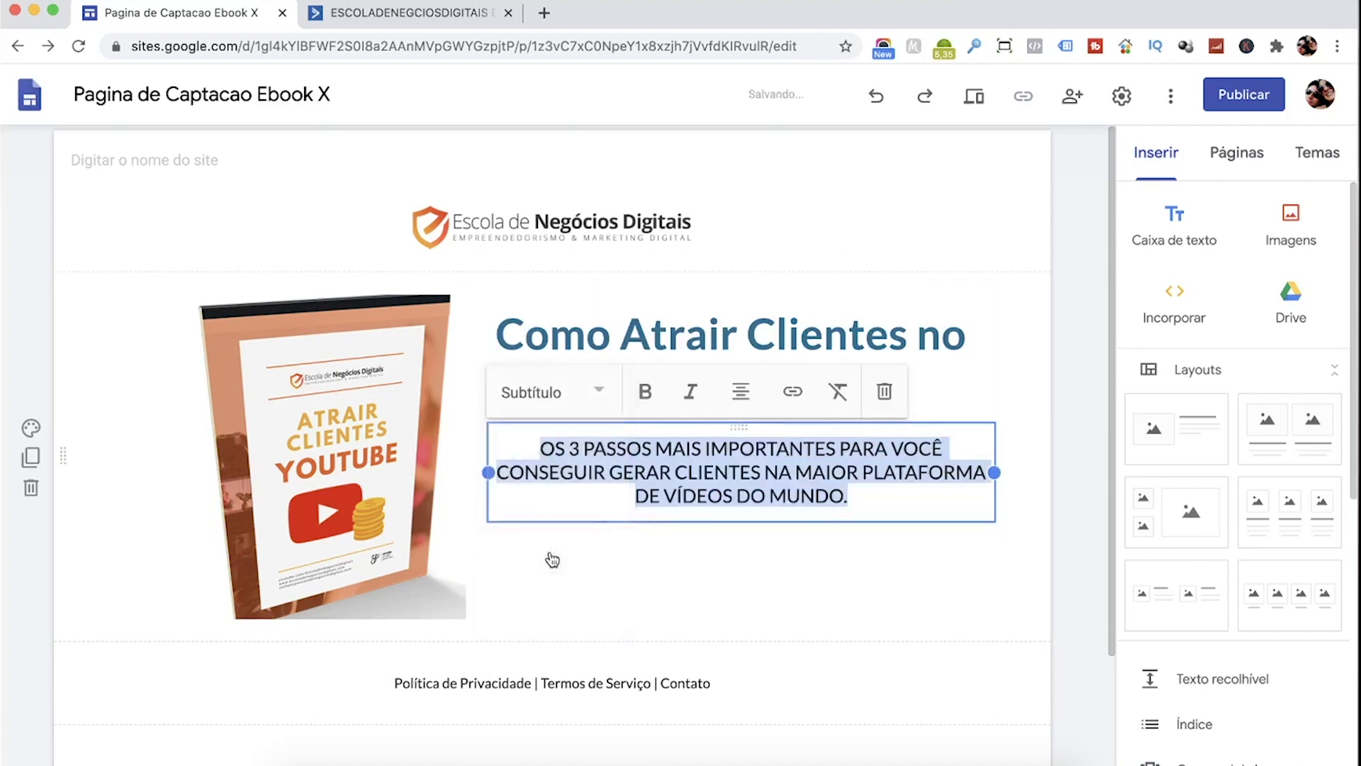
pyautogui.click(855, 557)
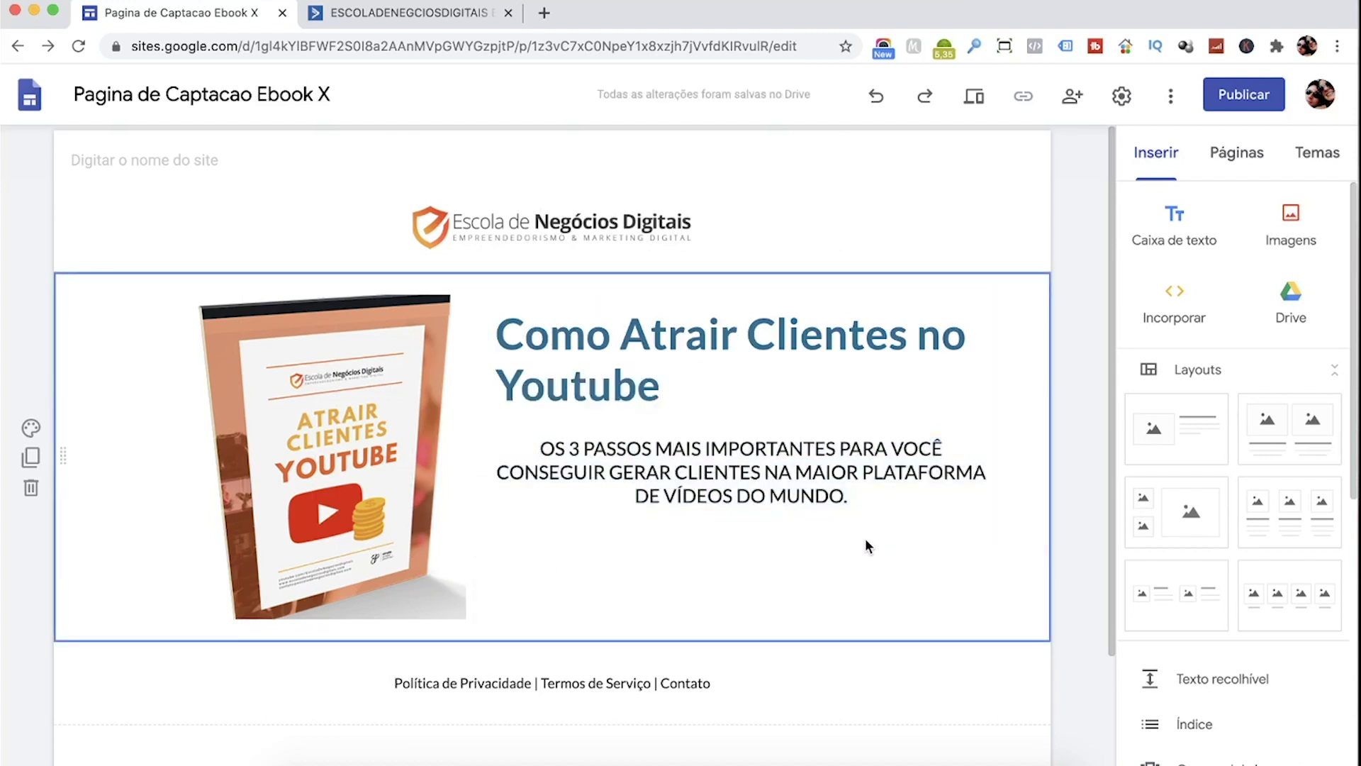
# Step: Switch to ActiveCampaign and start a new inline form named EbookAtrairClientesYT
pyautogui.click(406, 15)
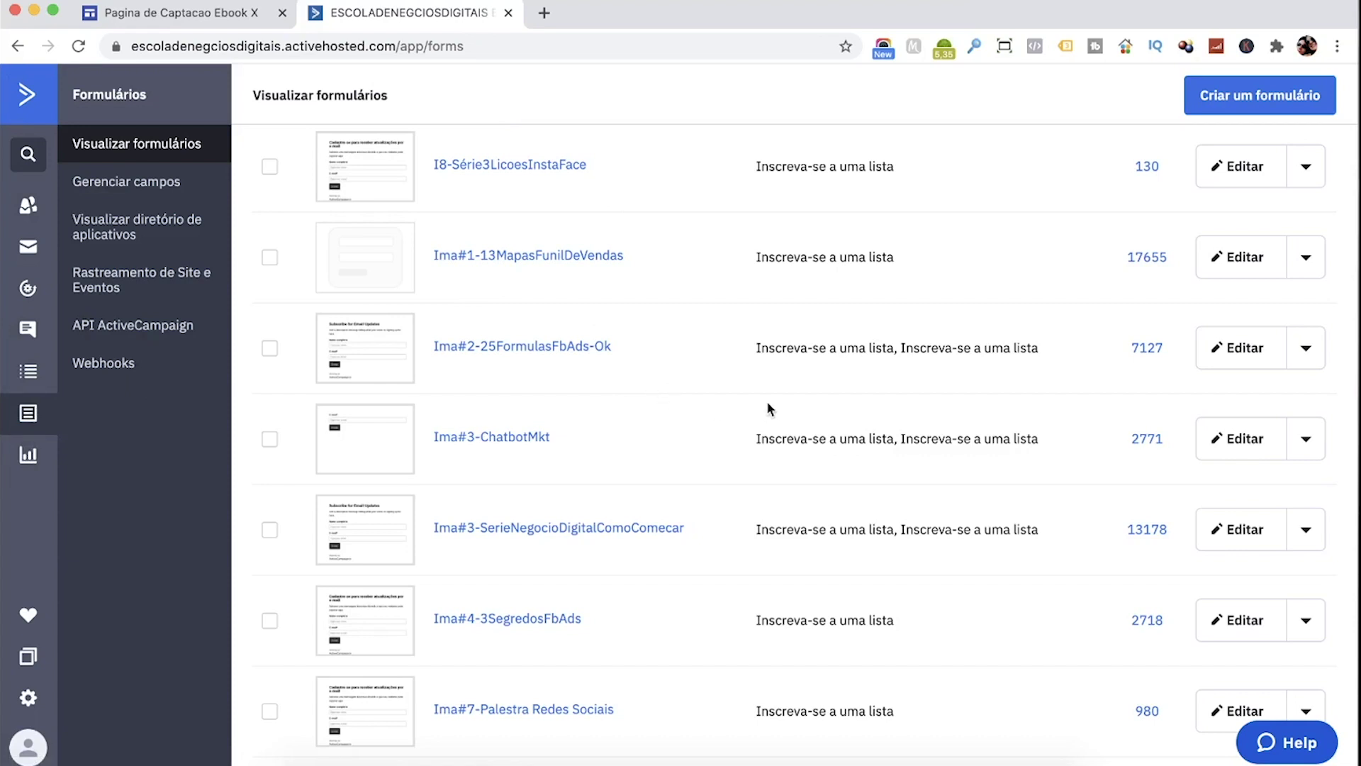
pyautogui.click(1229, 106)
pyautogui.write('Formu')
pyautogui.press('BackSpace')
pyautogui.press('BackSpace')
pyautogui.press('BackSpace')
pyautogui.press('BackSpace')
pyautogui.press('BackSpace')
pyautogui.write('Eb')
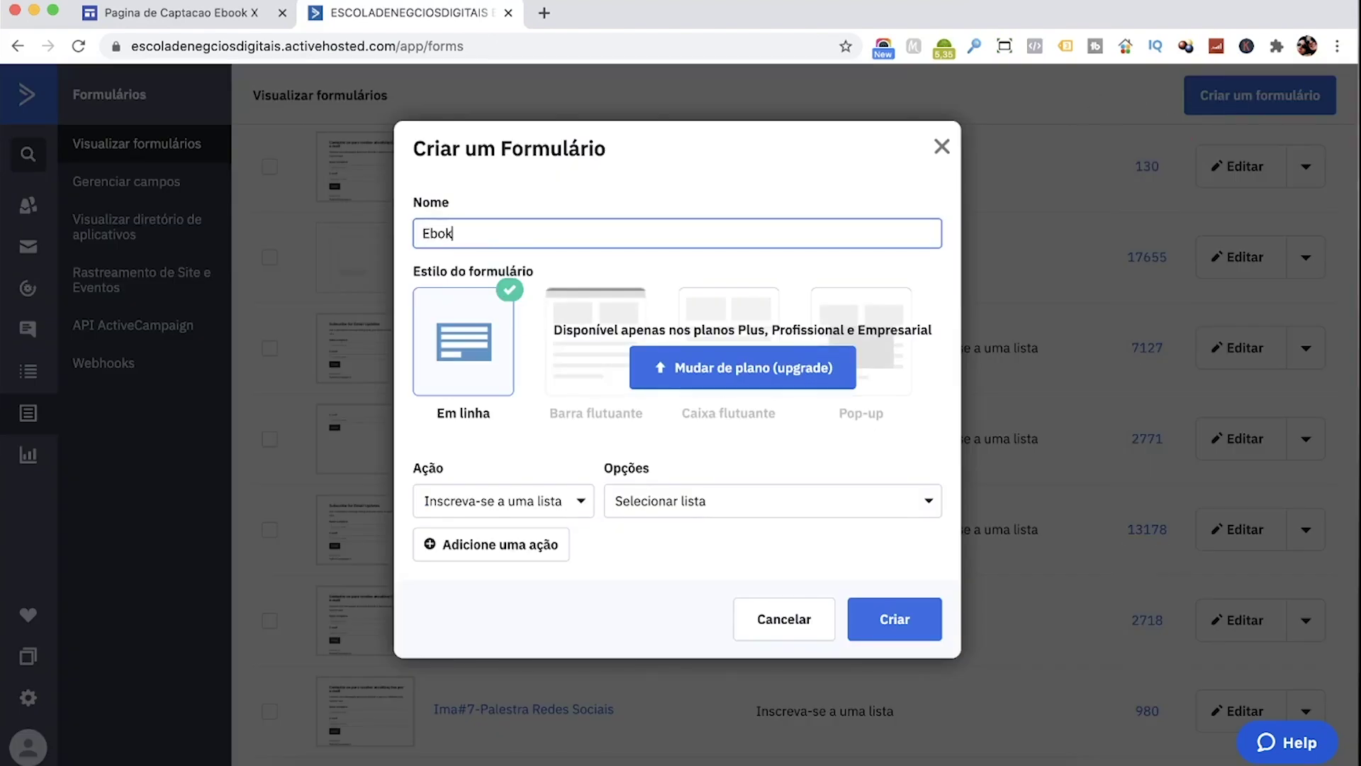
pyautogui.write('ookAtrairClientesYT')
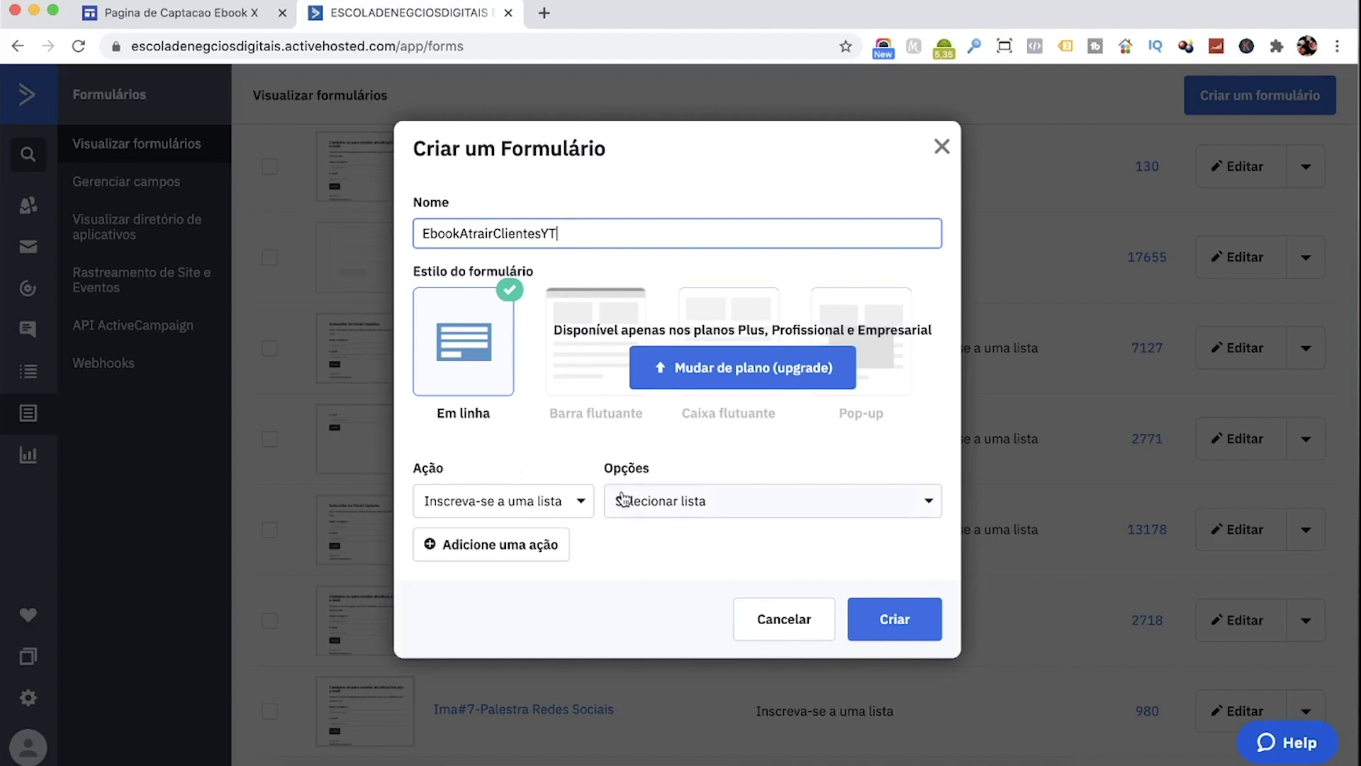
# Step: Look through the new form's available lists and action types, and try Broadcast as its list
pyautogui.click(681, 505)
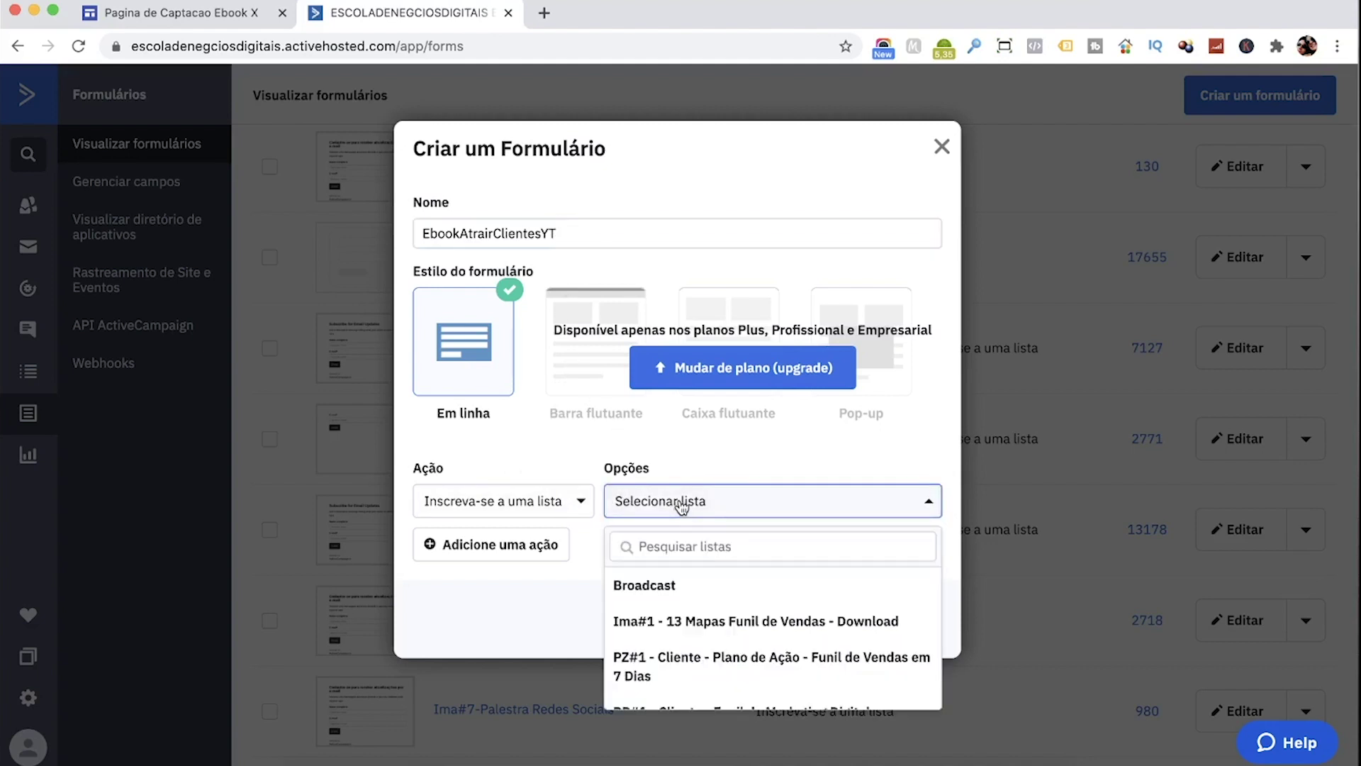
pyautogui.scroll(-10, 695, 609)
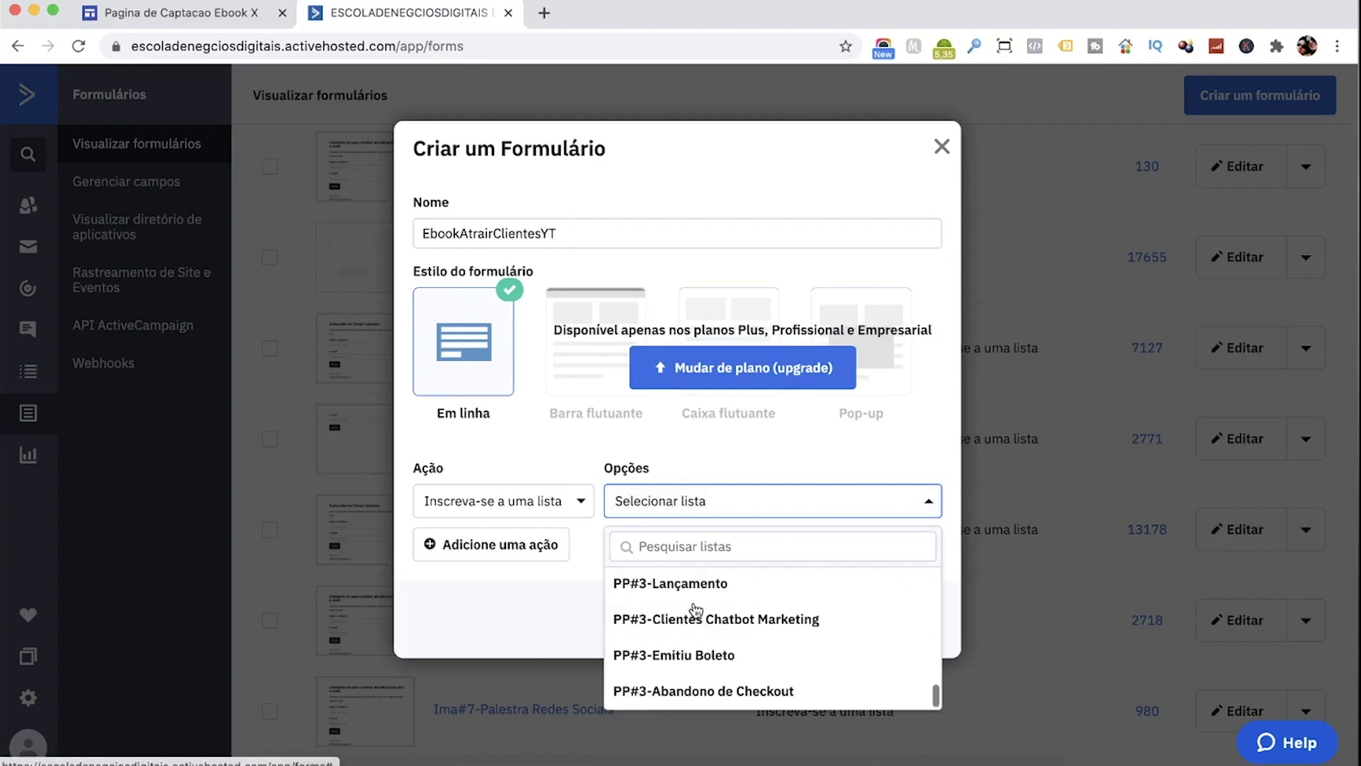
pyautogui.scroll(10, 696, 609)
pyautogui.click(577, 598)
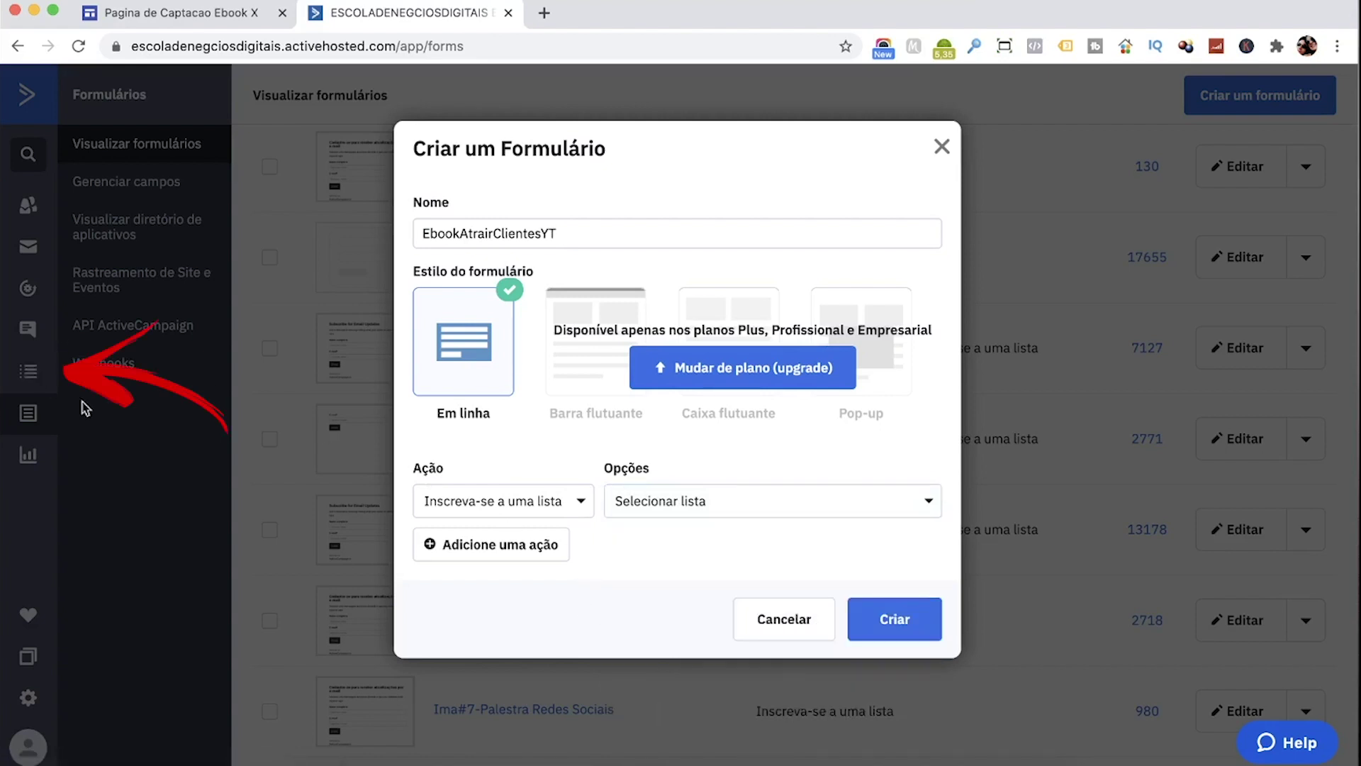
pyautogui.click(570, 508)
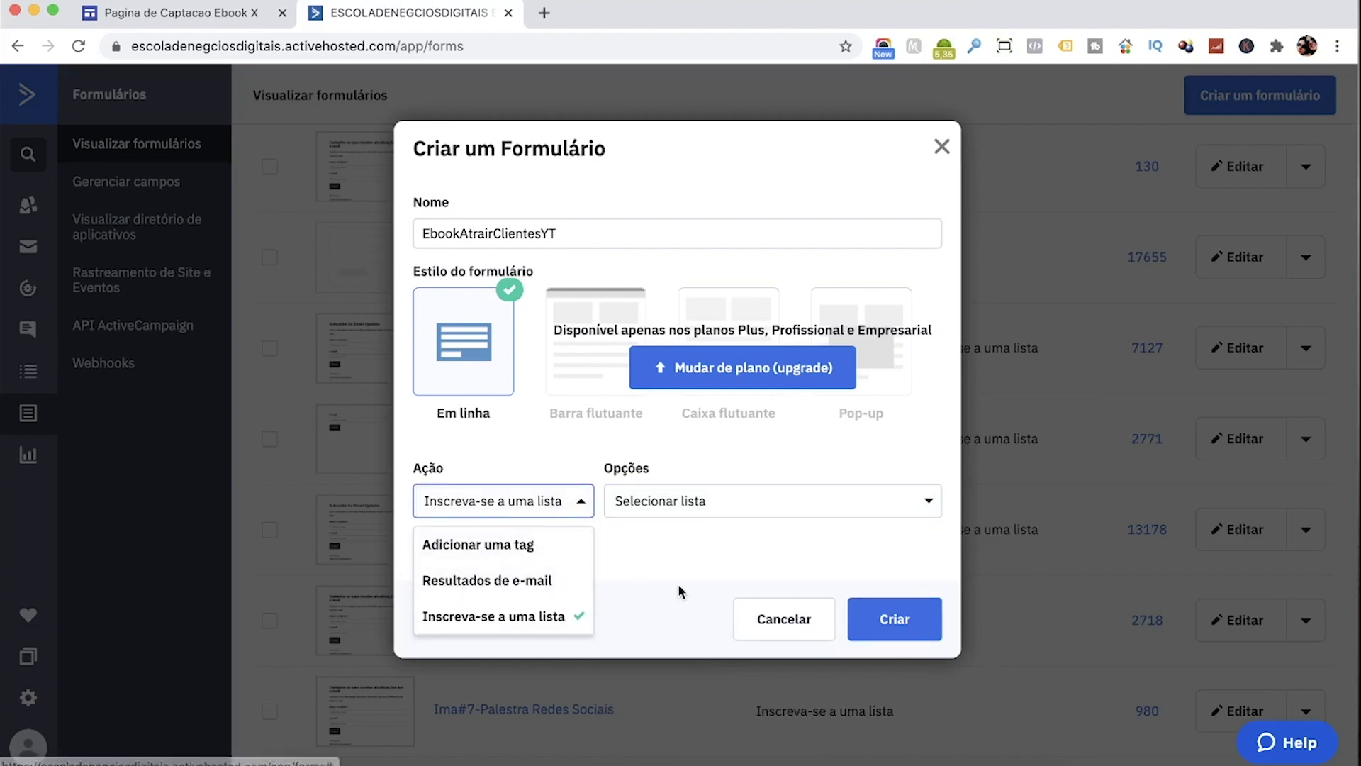
pyautogui.click(629, 581)
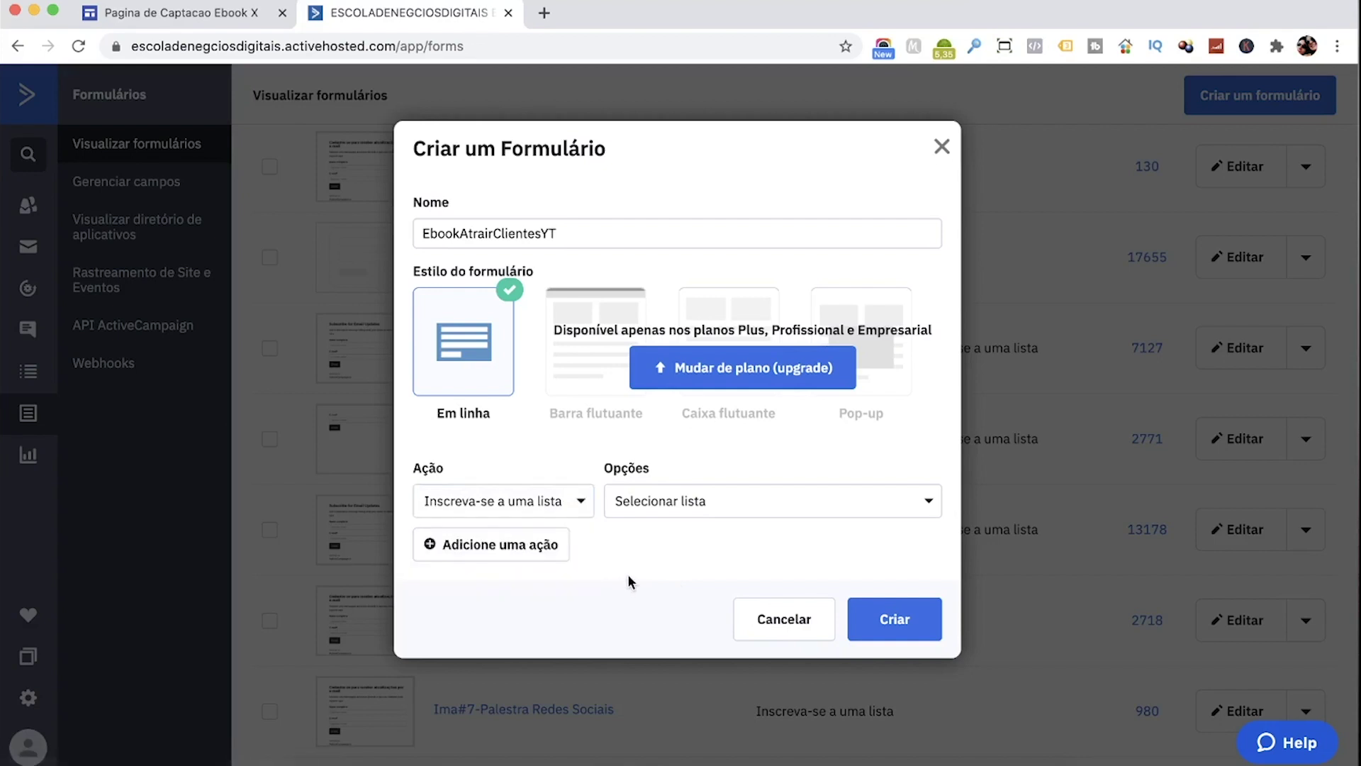
pyautogui.click(628, 505)
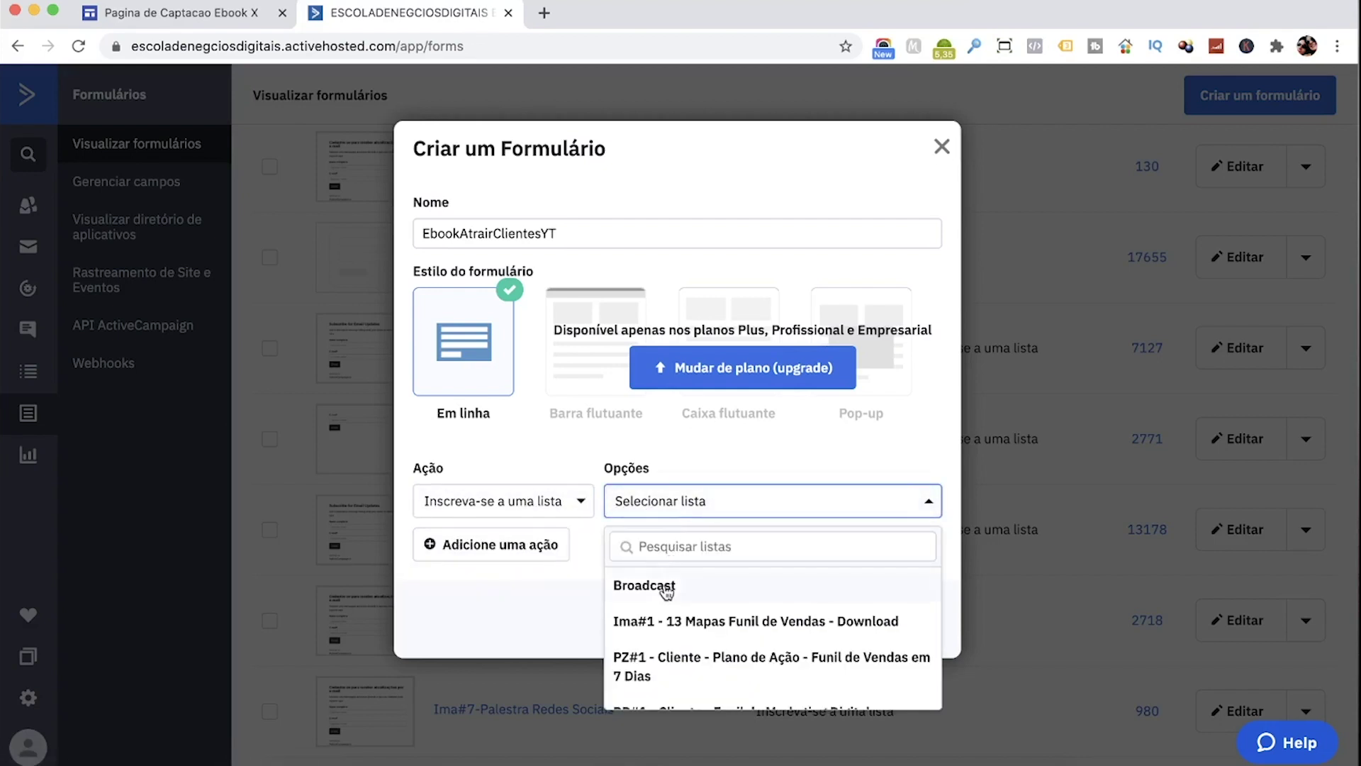
pyautogui.click(620, 585)
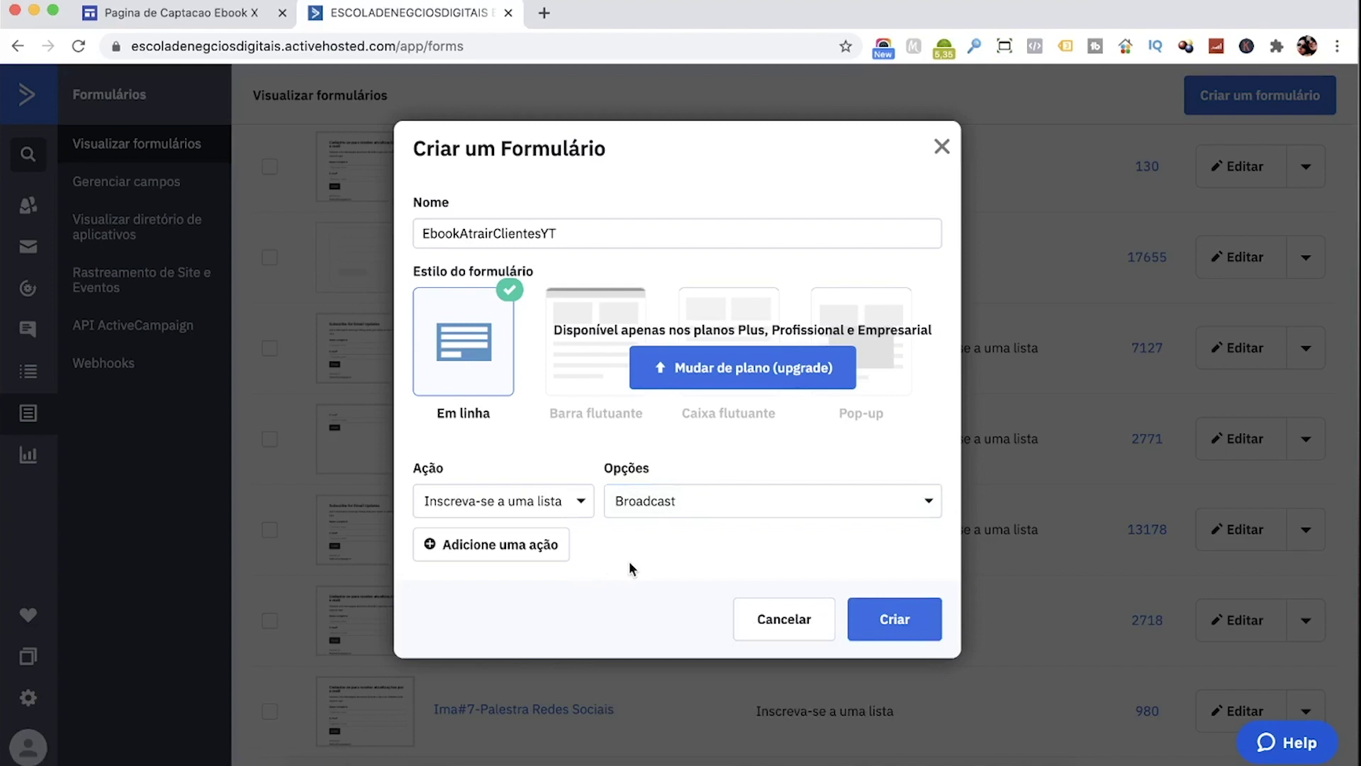
# Step: Find the Ima#9-Youtube list by searching for "youtube", set it as the form's subscription list, and create the form
pyautogui.click(636, 503)
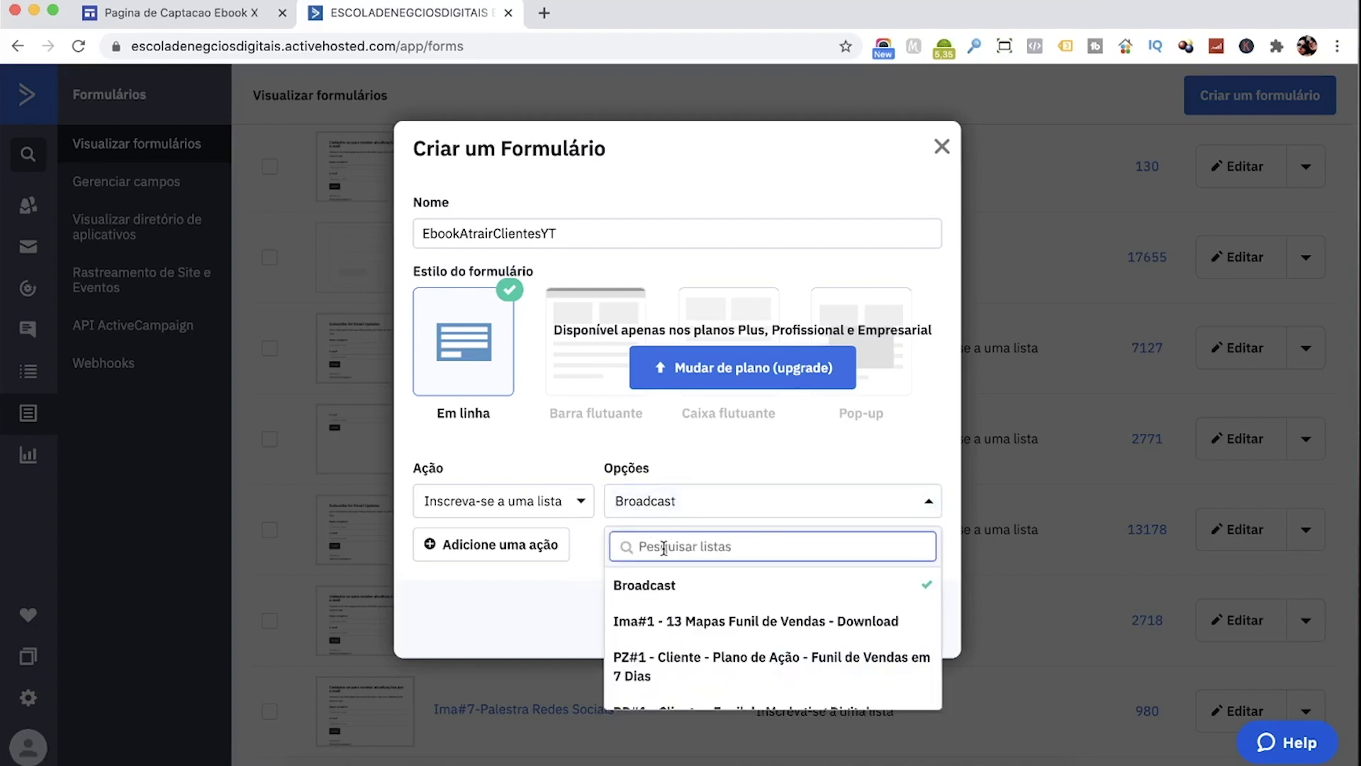
pyautogui.write('youtube')
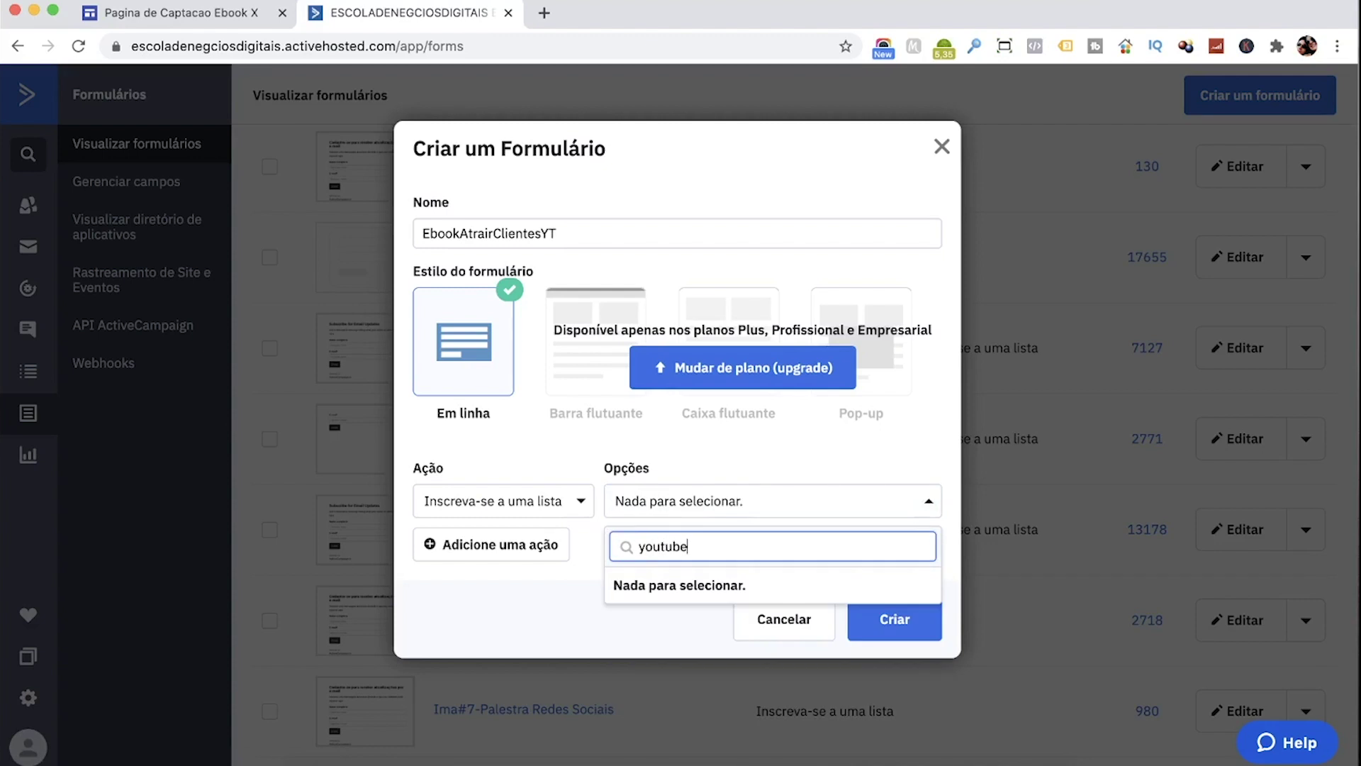
pyautogui.click(664, 583)
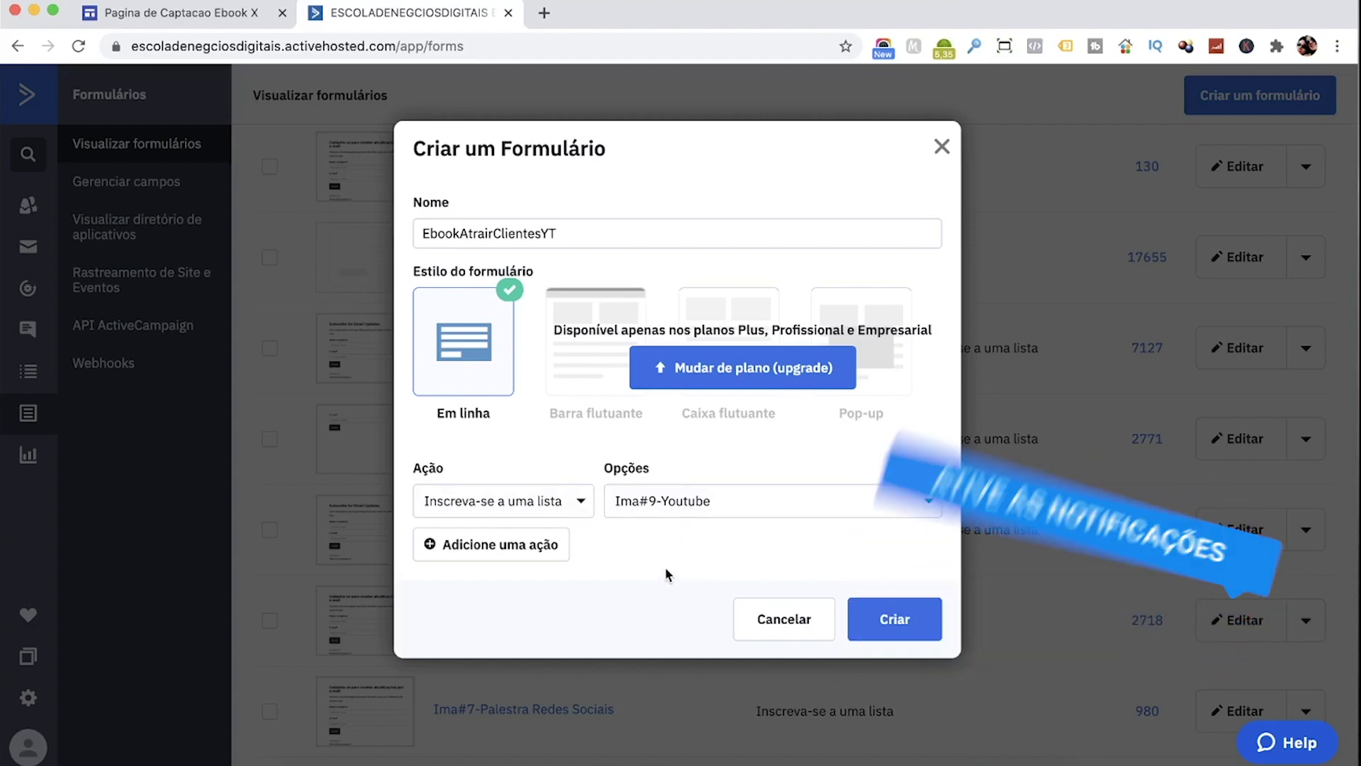
pyautogui.click(894, 618)
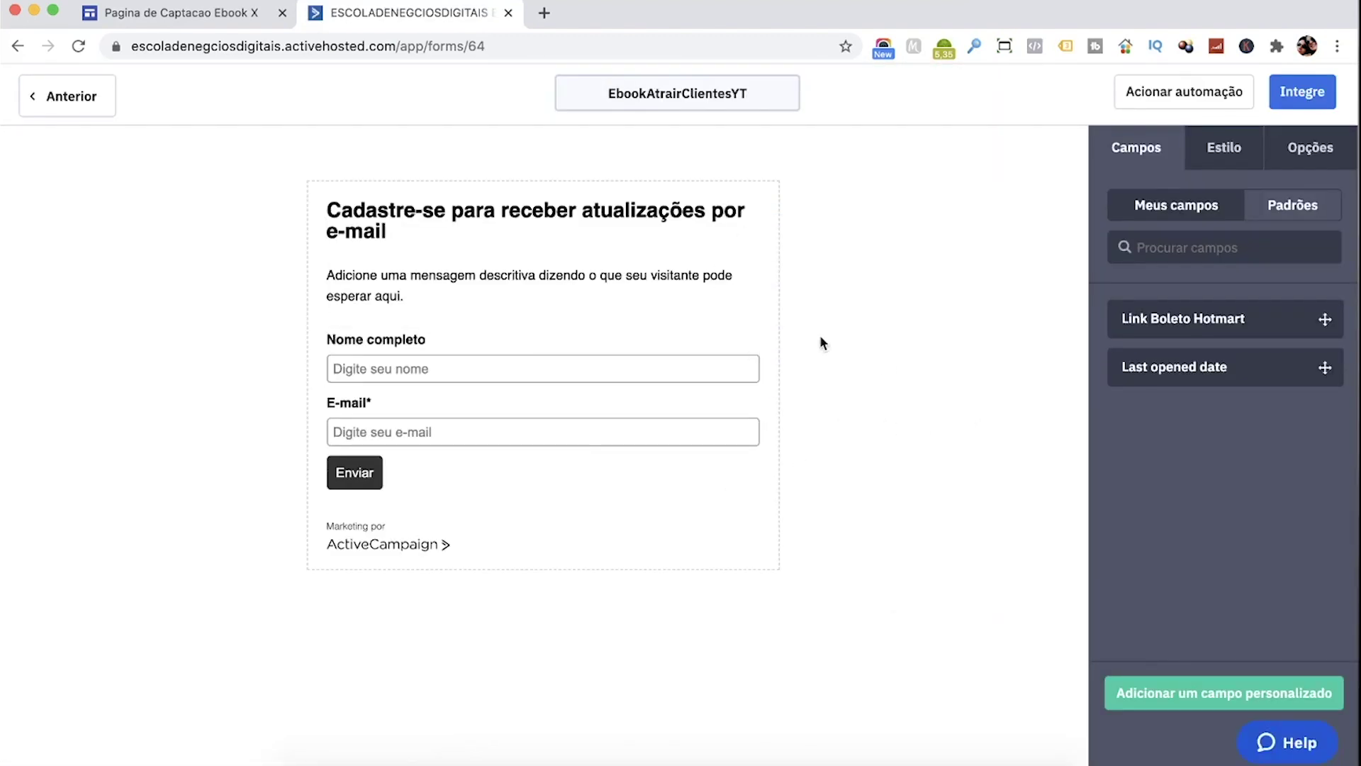
# Step: Remove the heading, the descriptive message and the Nome completo field from the form, leaving only the e-mail field
pyautogui.click(433, 234)
pyautogui.click(774, 243)
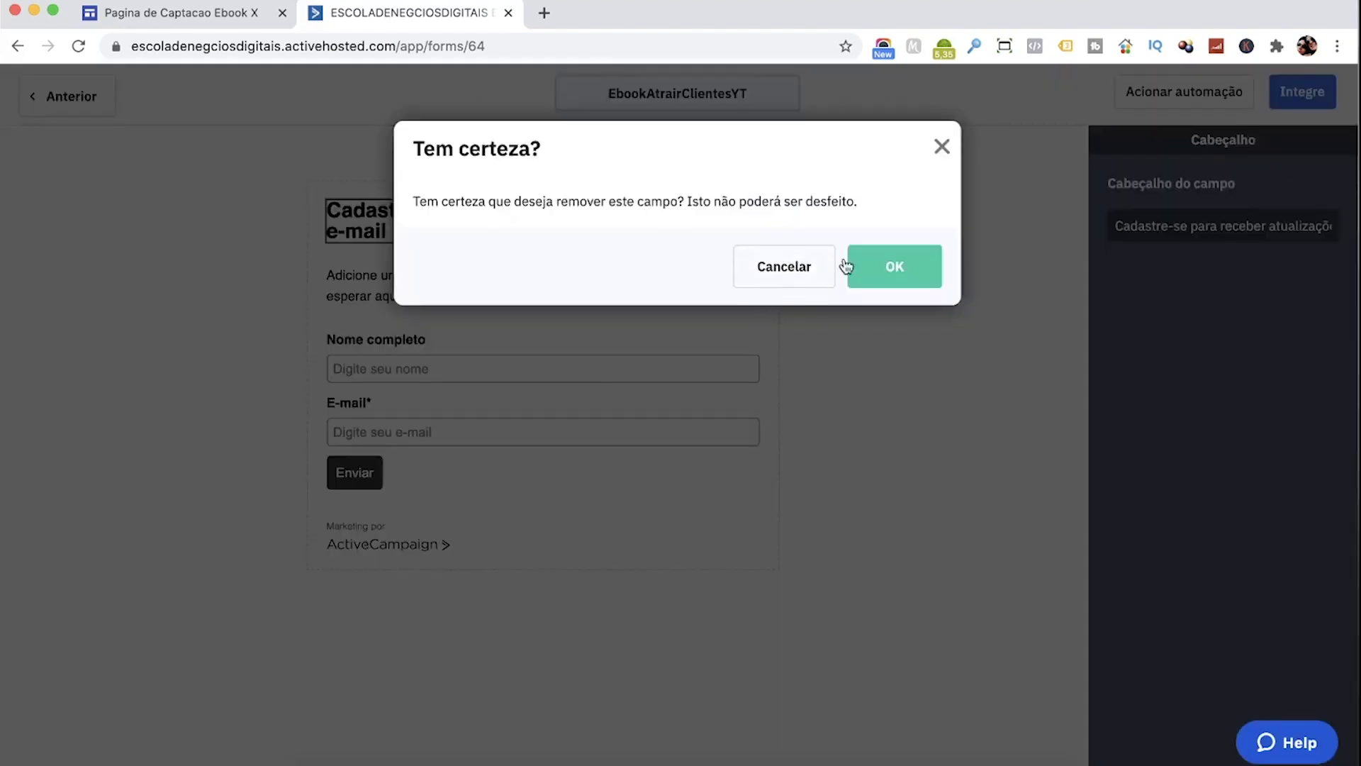
pyautogui.click(917, 268)
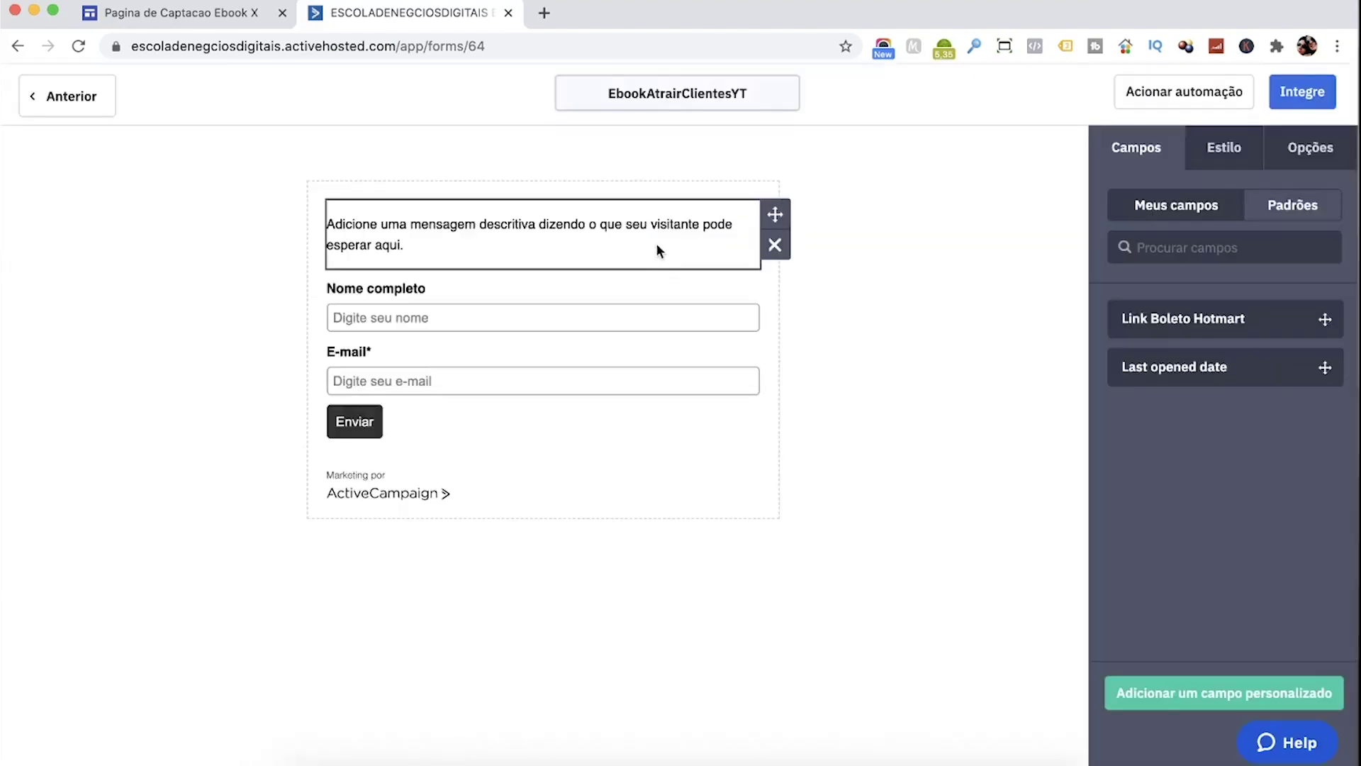
pyautogui.click(775, 247)
pyautogui.click(898, 273)
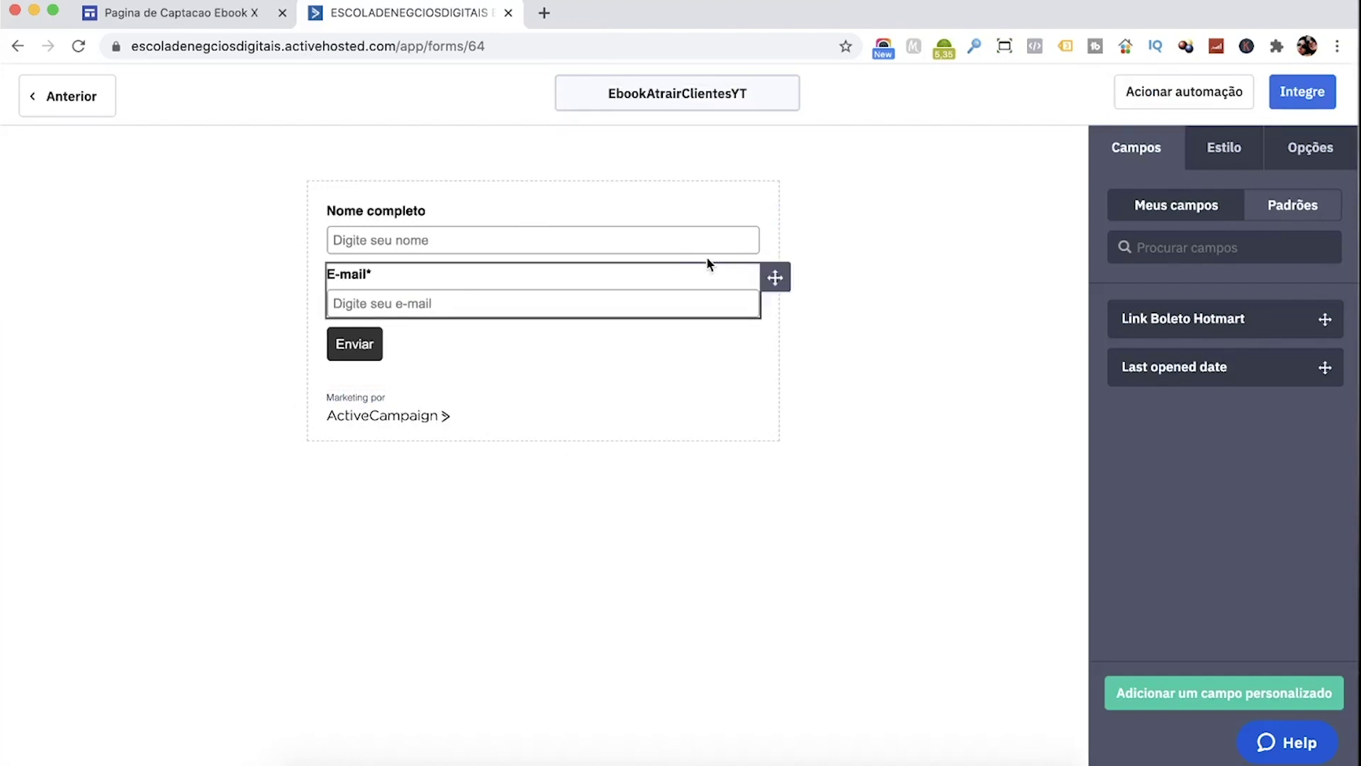
pyautogui.click(776, 250)
pyautogui.click(891, 269)
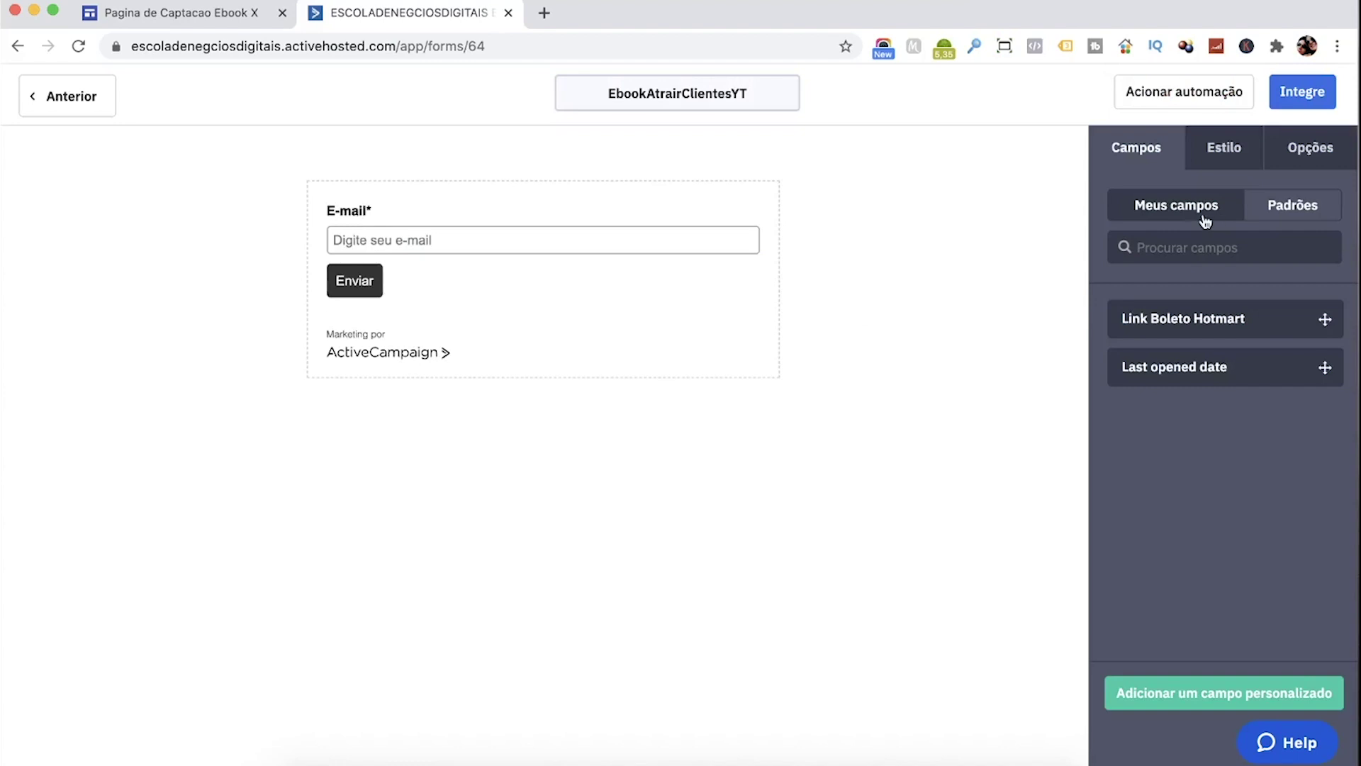
pyautogui.click(1182, 215)
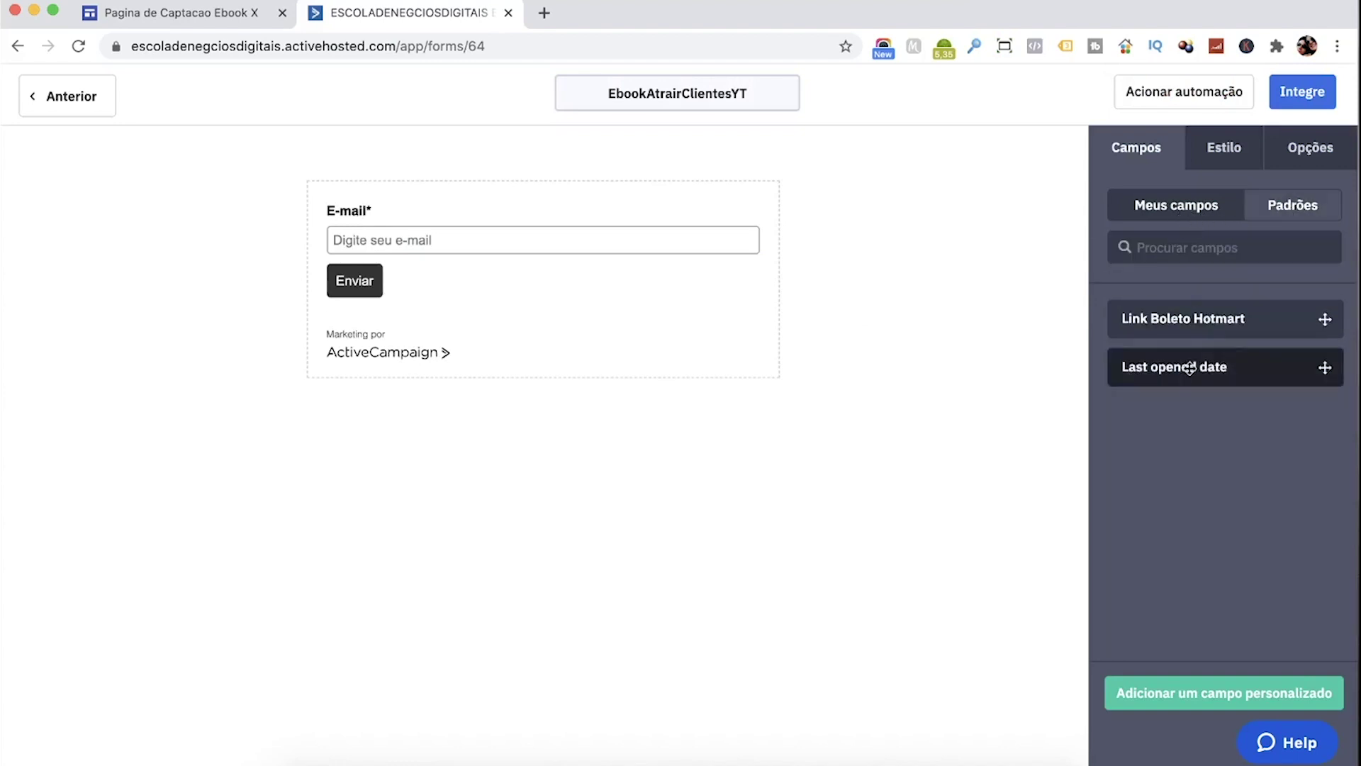
# Step: Compare the stacked and side-by-side form layouts and keep the horizontal one, with the submit button beside the e-mail field
pyautogui.click(1221, 148)
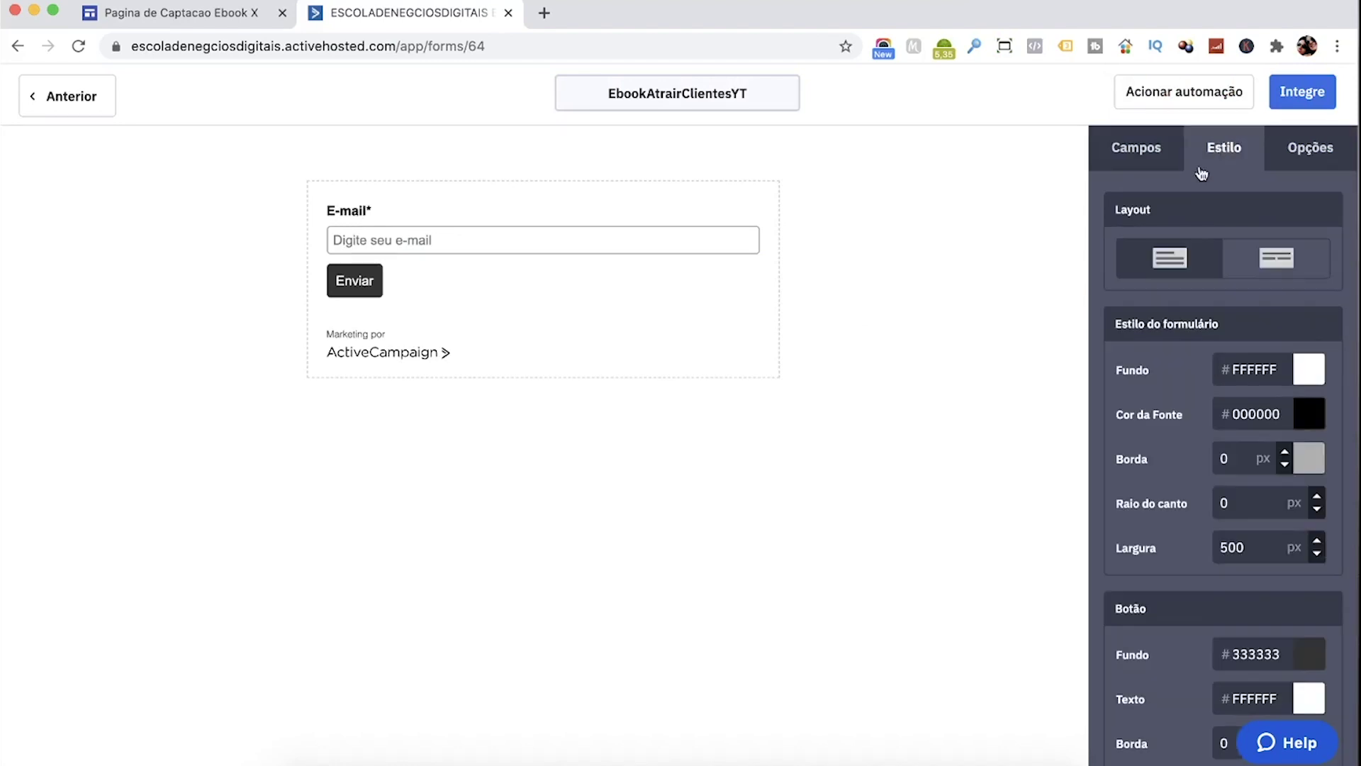
pyautogui.click(1278, 263)
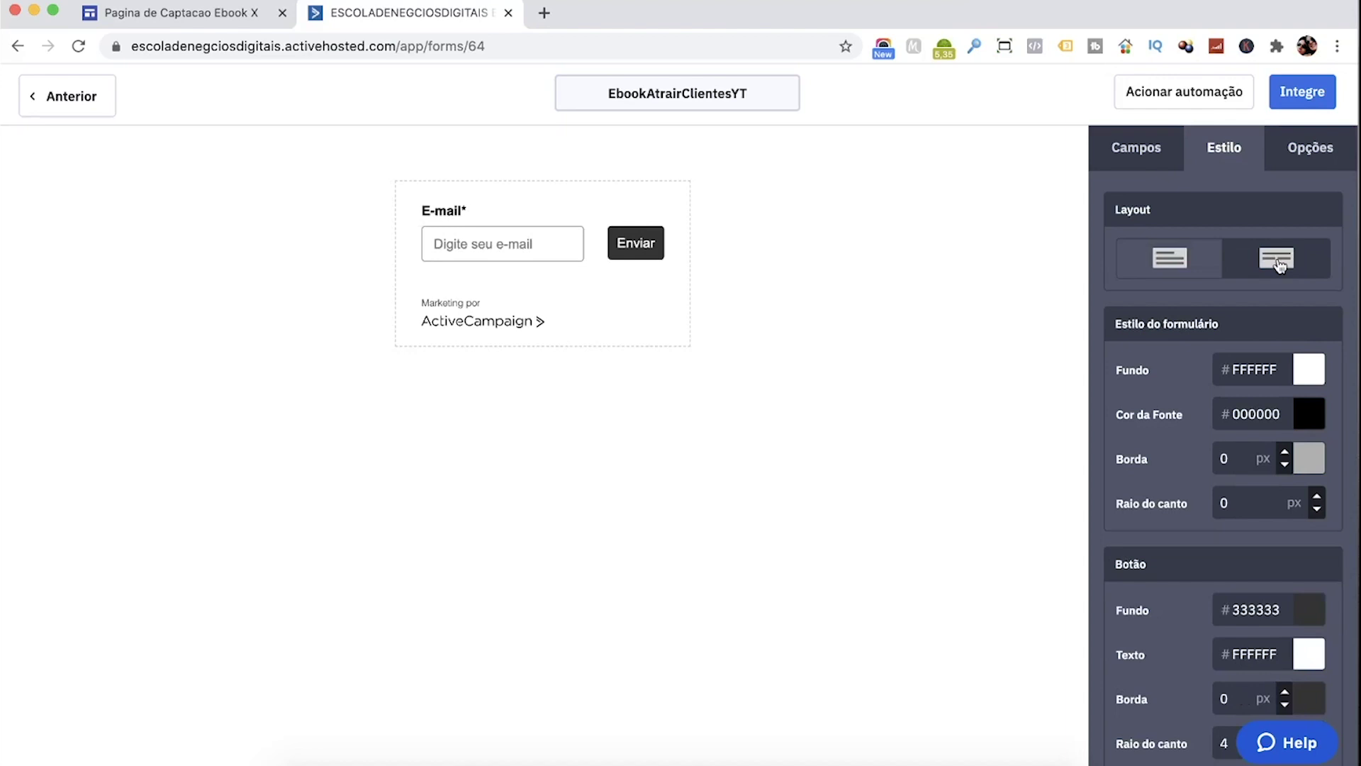
pyautogui.click(1170, 263)
pyautogui.click(1300, 266)
pyautogui.scroll(-5, 1149, 388)
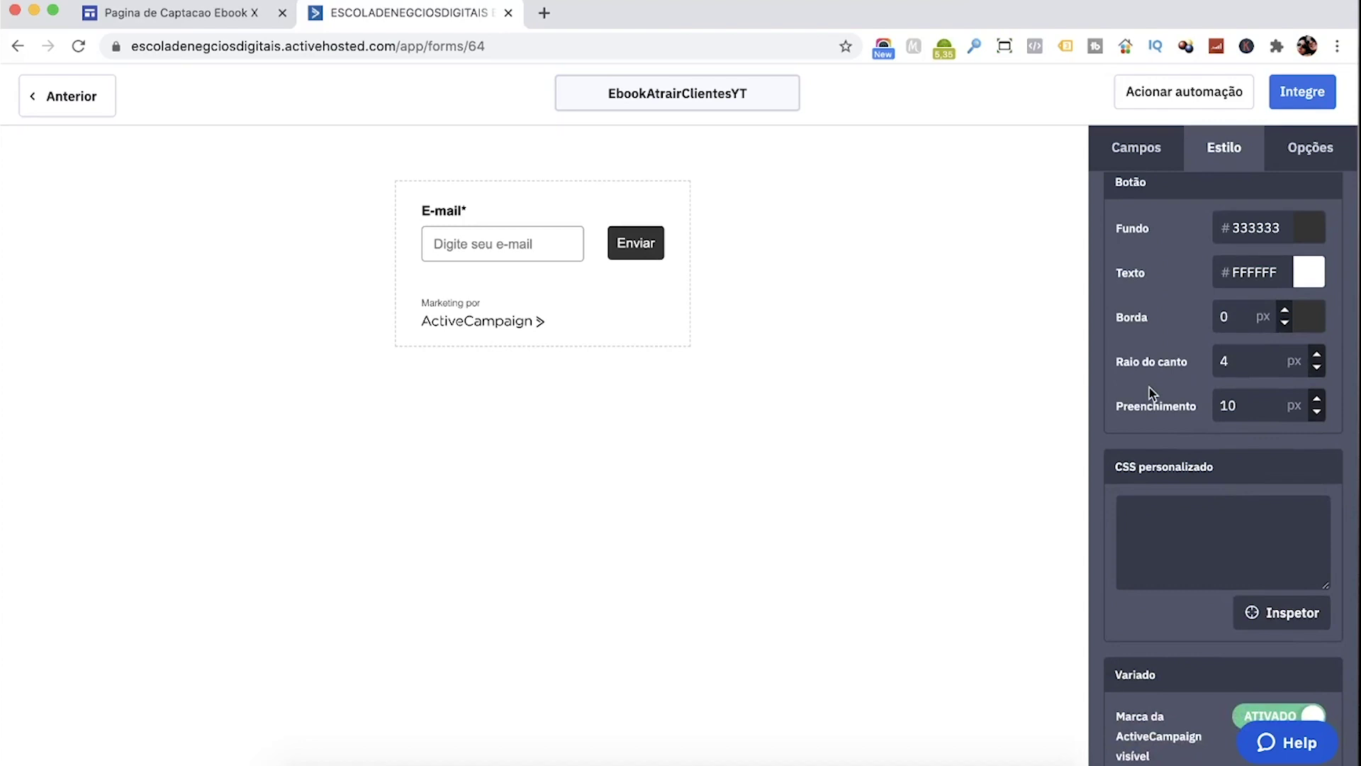
pyautogui.scroll(-2, 1149, 387)
# Step: Turn off opt-in confirmation for the form's Ima#9-Youtube subscription action, save it, and recheck the setting
pyautogui.click(1310, 149)
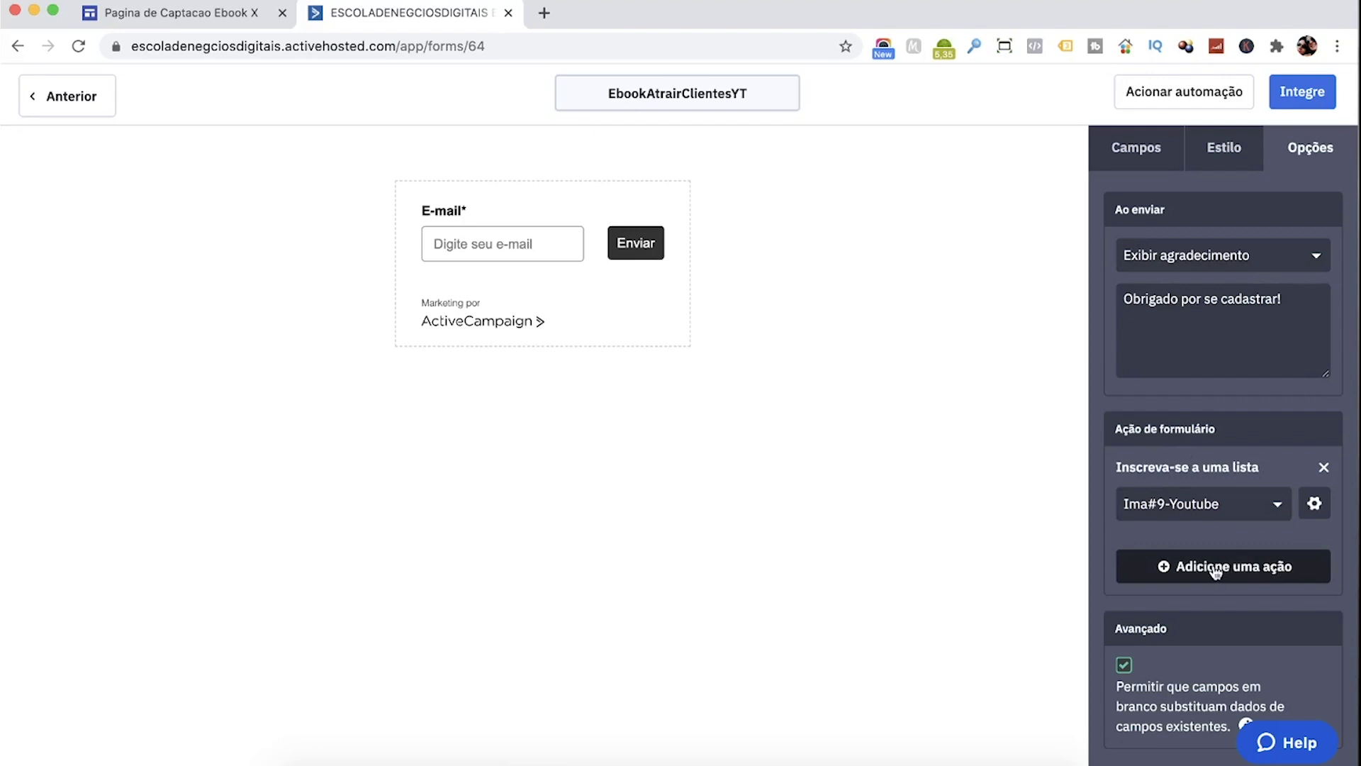
pyautogui.click(1314, 505)
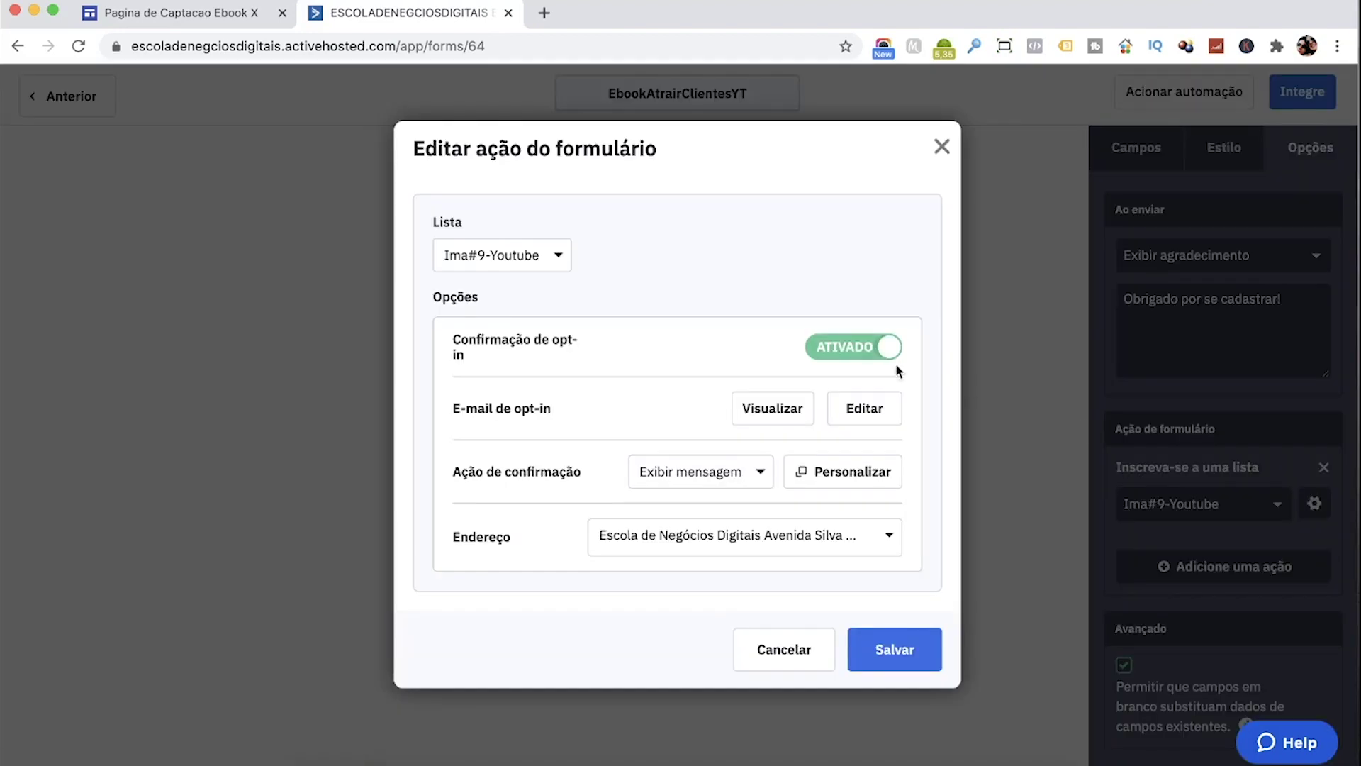
pyautogui.click(837, 353)
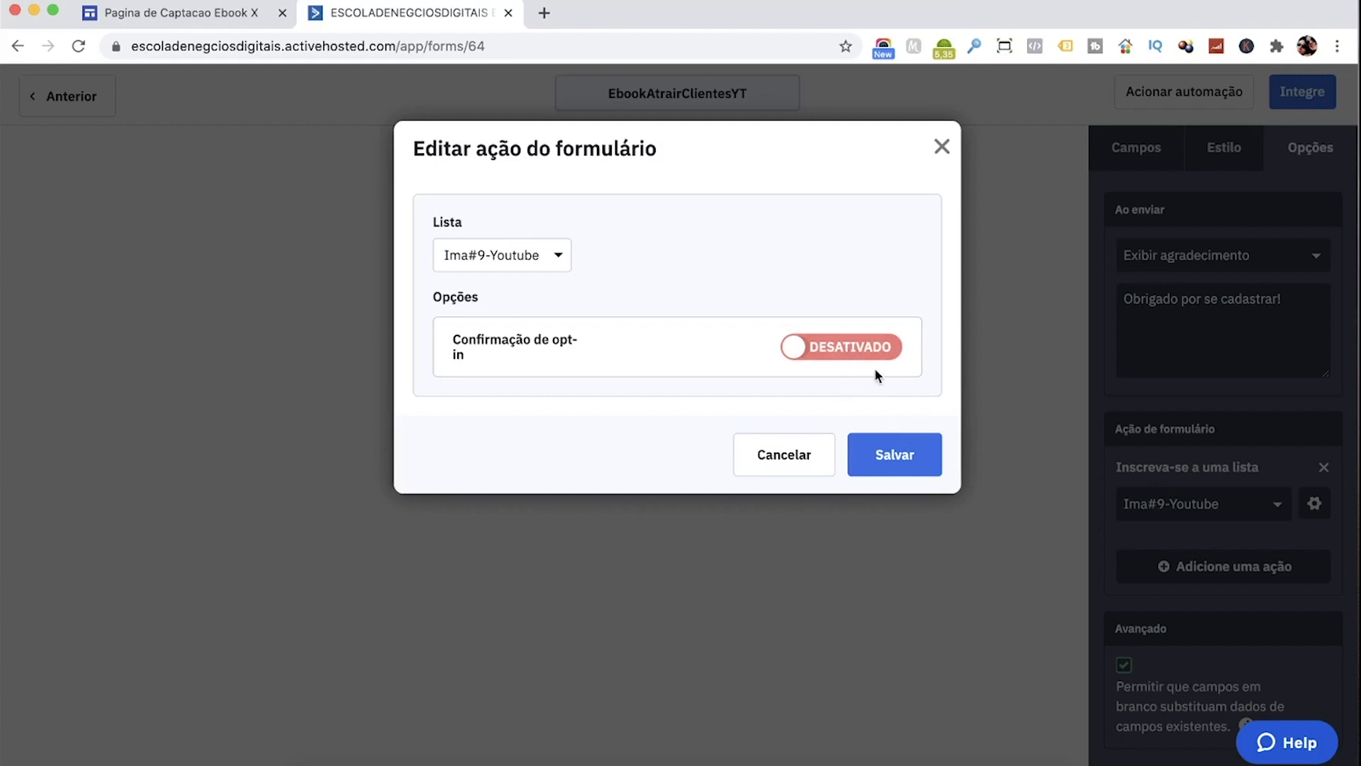
pyautogui.click(890, 451)
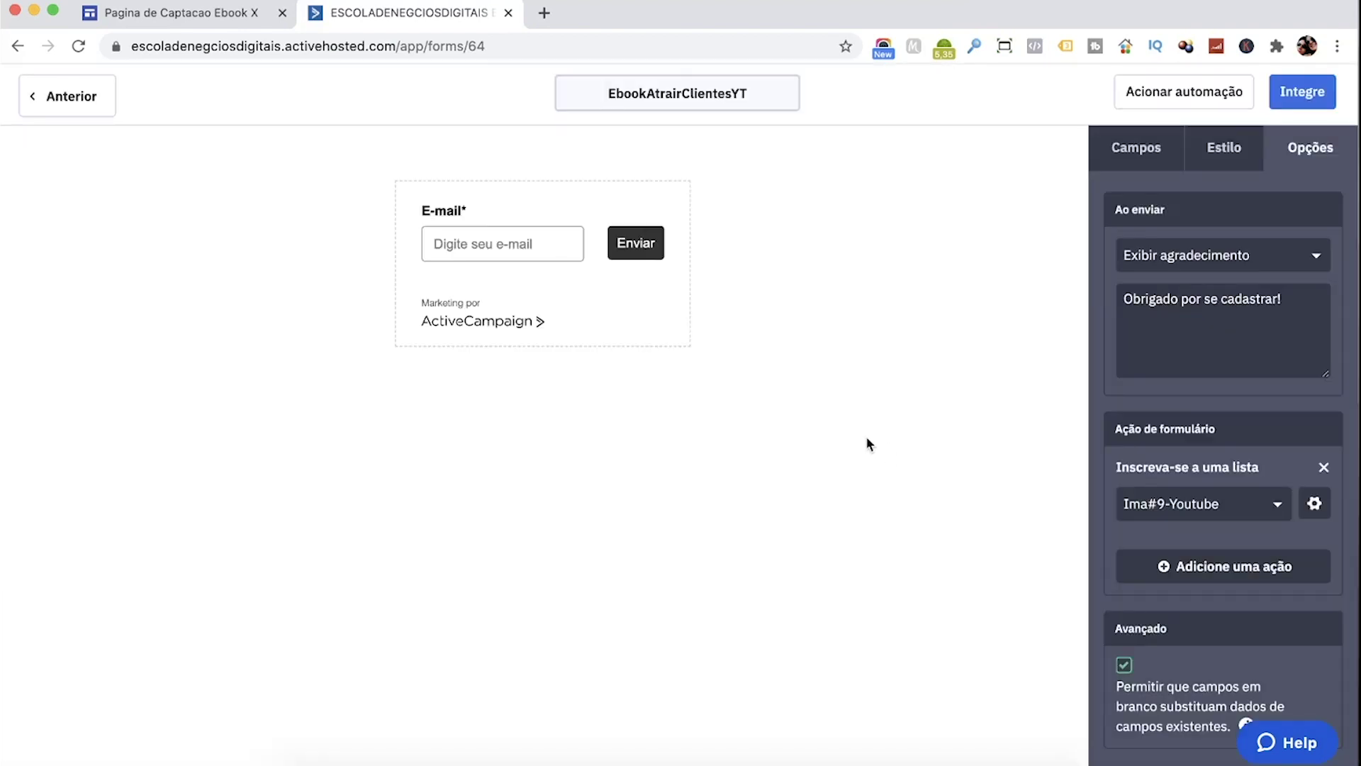
pyautogui.click(1315, 505)
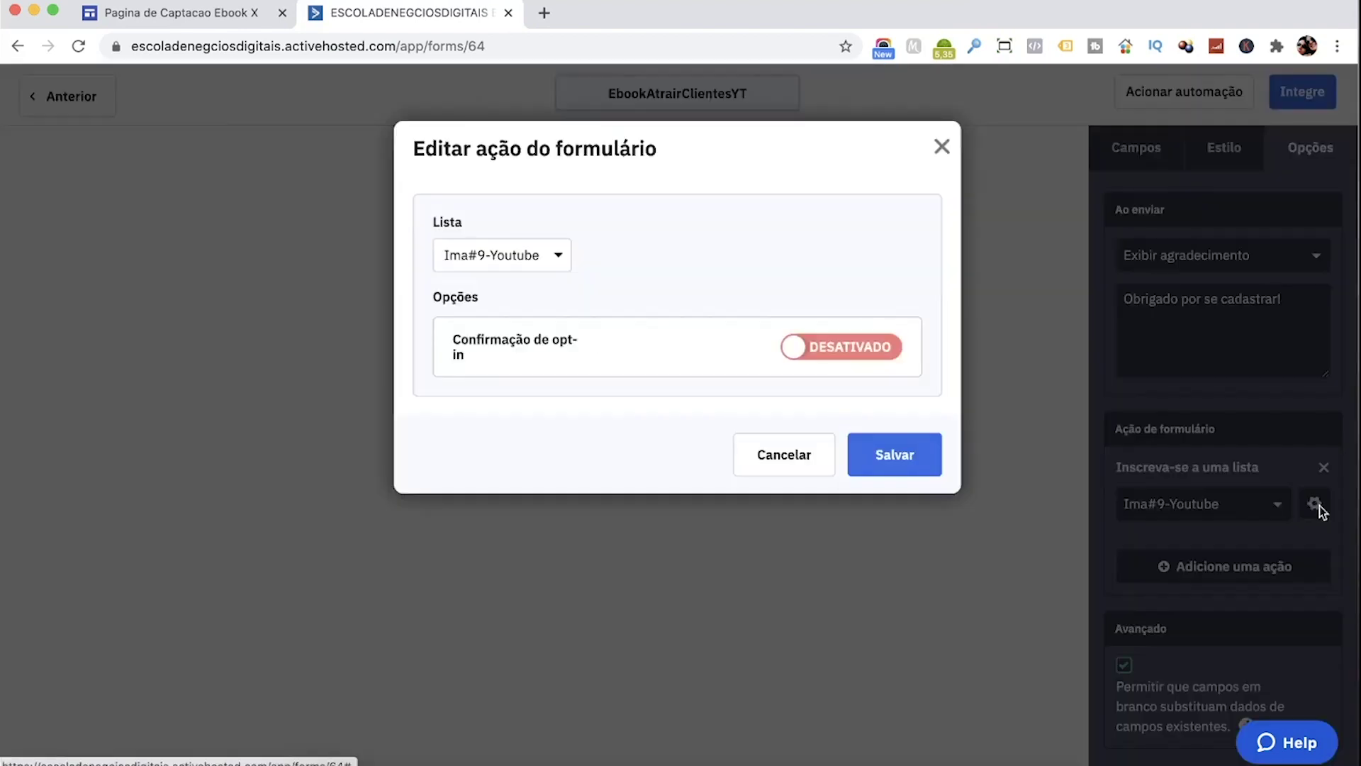
pyautogui.click(943, 148)
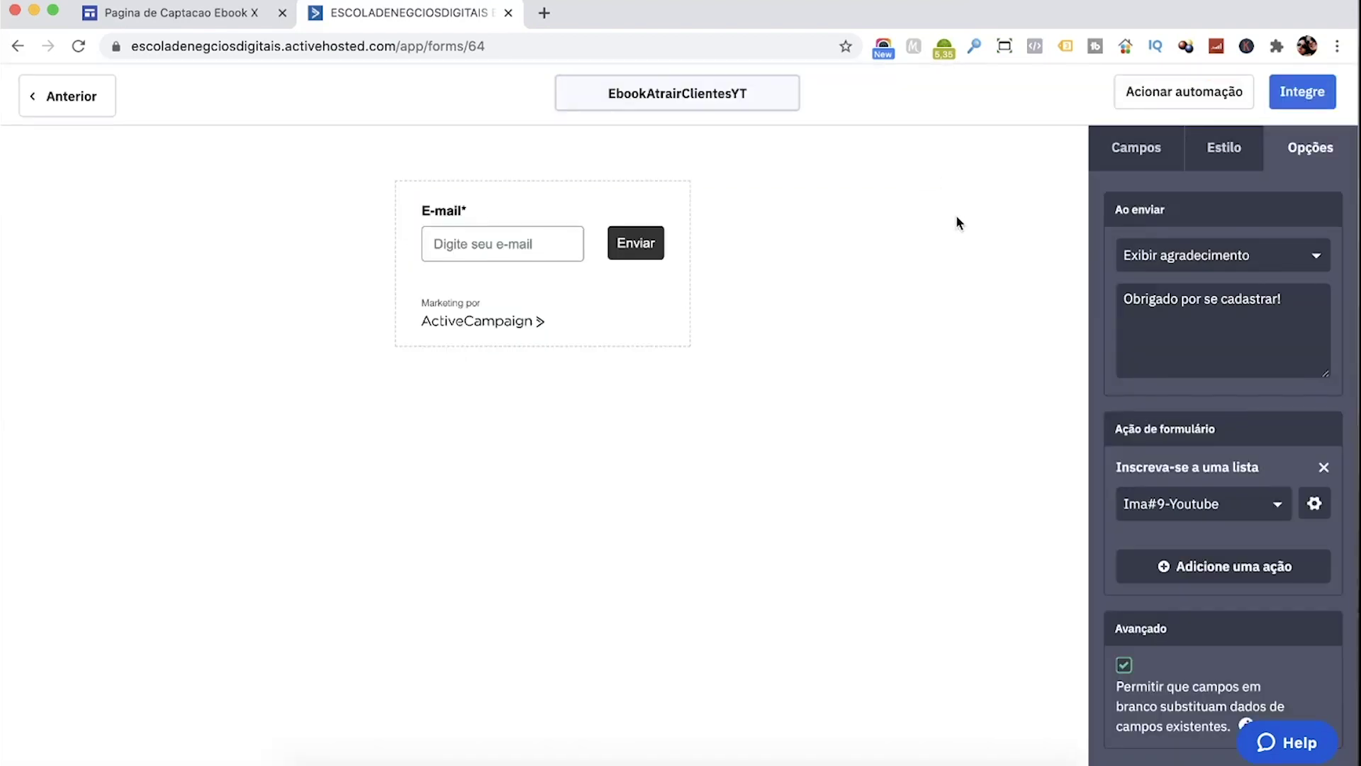
# Step: Open the form's integration page and copy its simple embed code (Incorporação simples)
pyautogui.click(1305, 99)
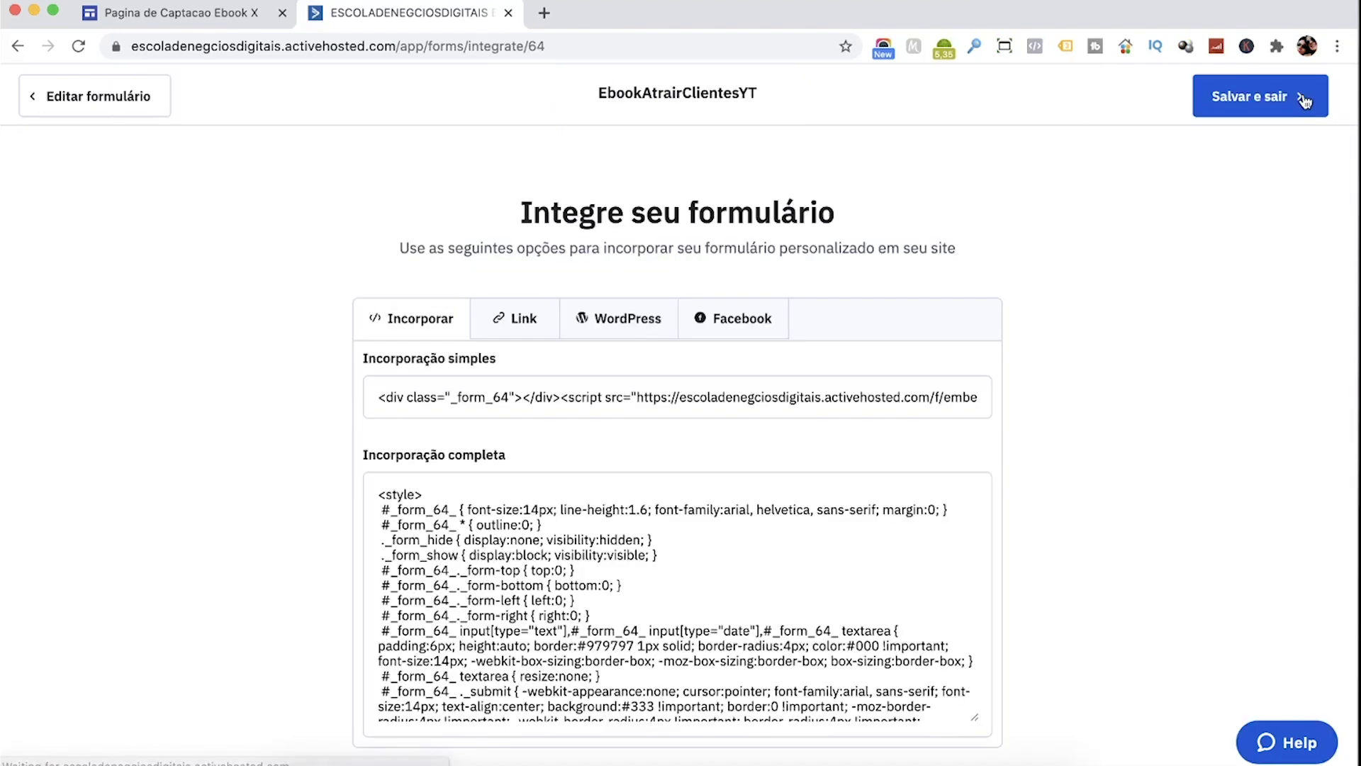
pyautogui.scroll(-1, 1095, 546)
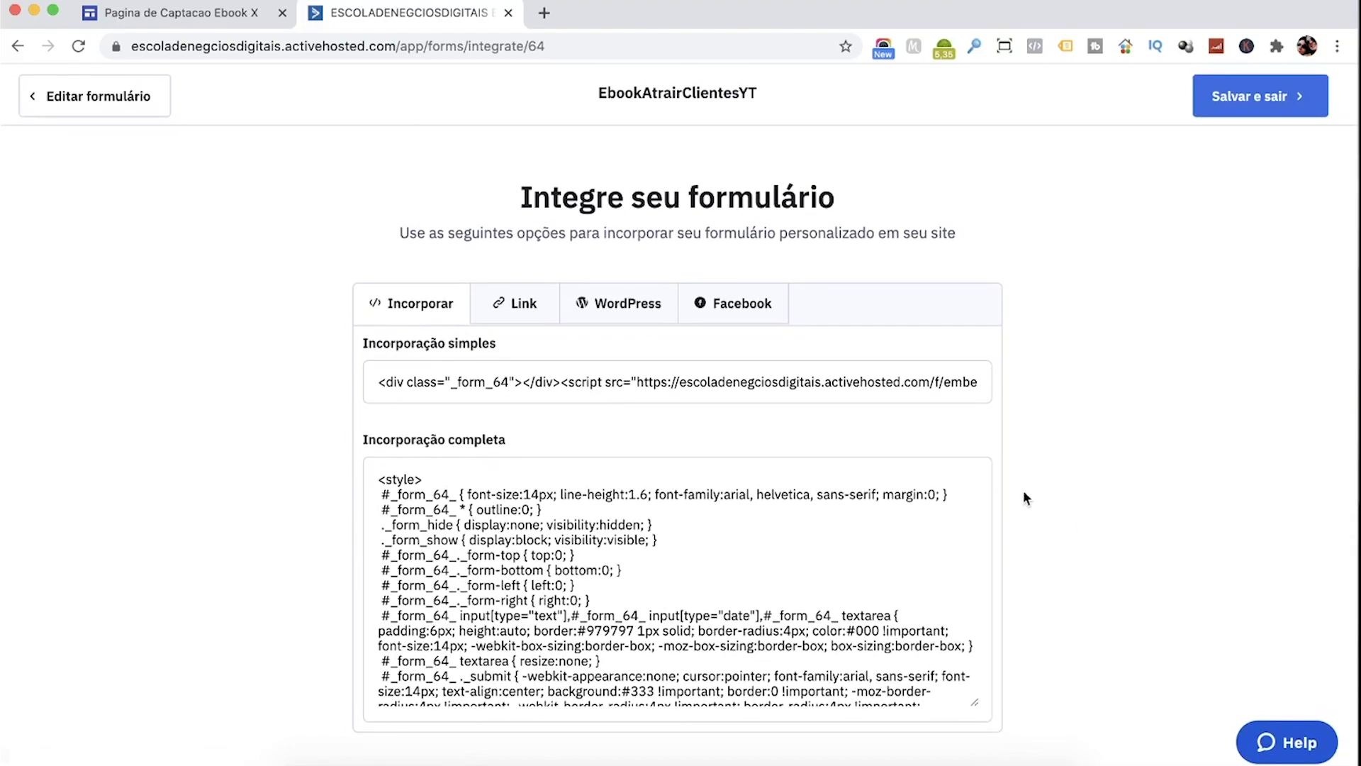
pyautogui.click(622, 383)
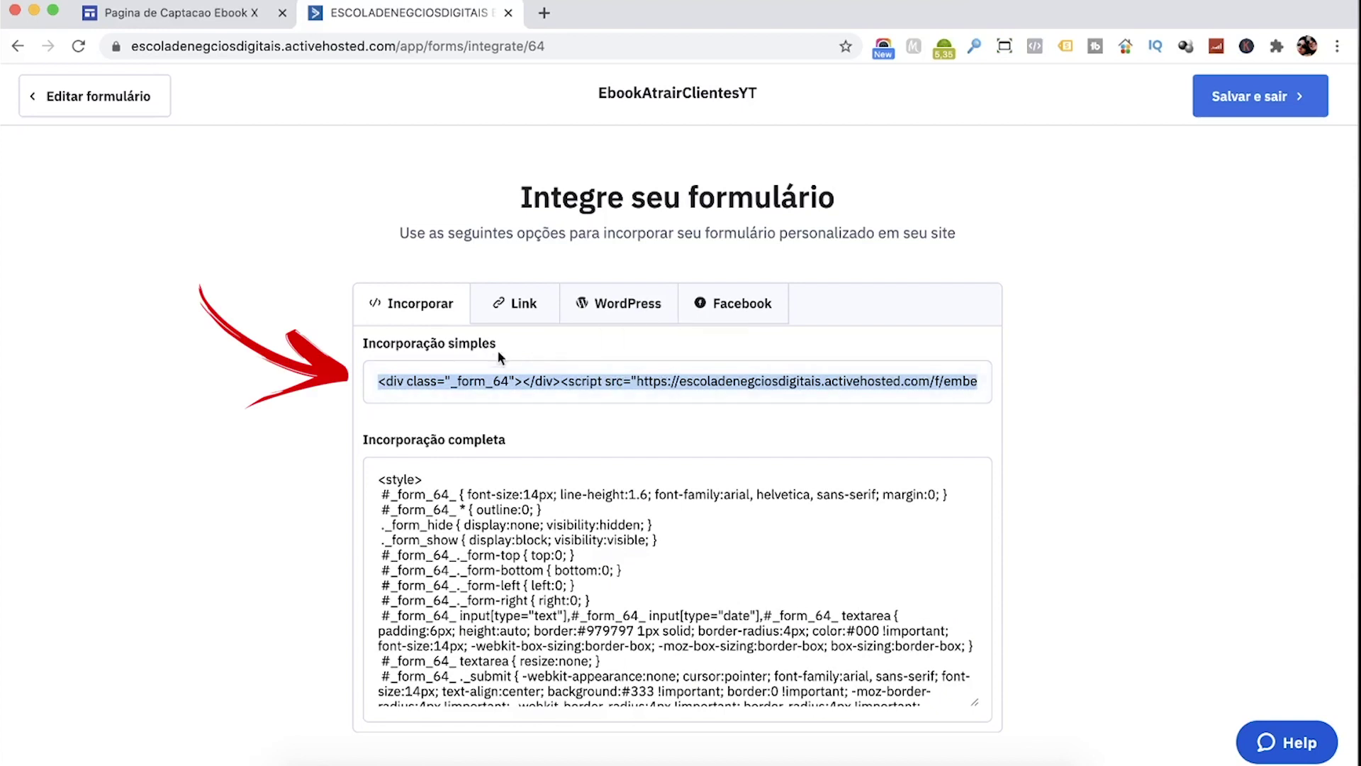
pyautogui.rightClick(543, 384)
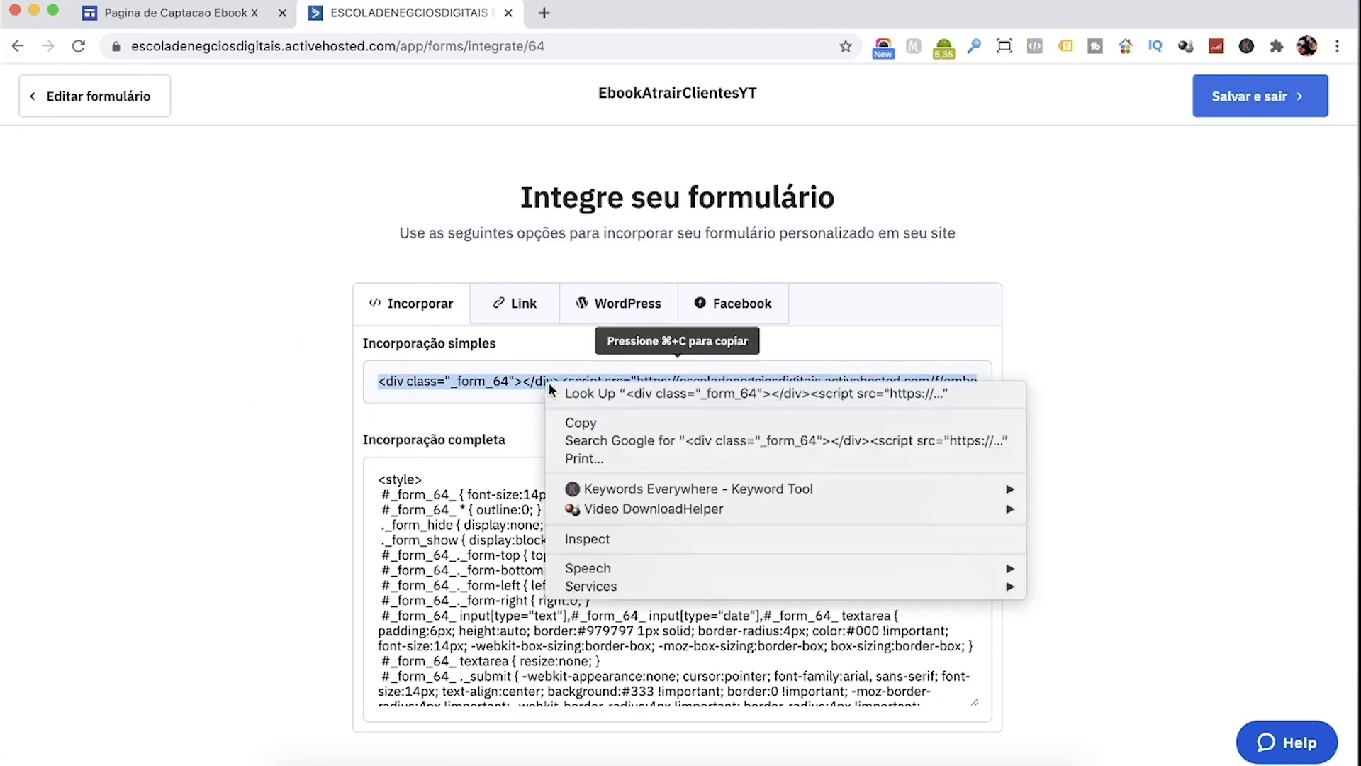
pyautogui.click(597, 421)
pyautogui.click(420, 355)
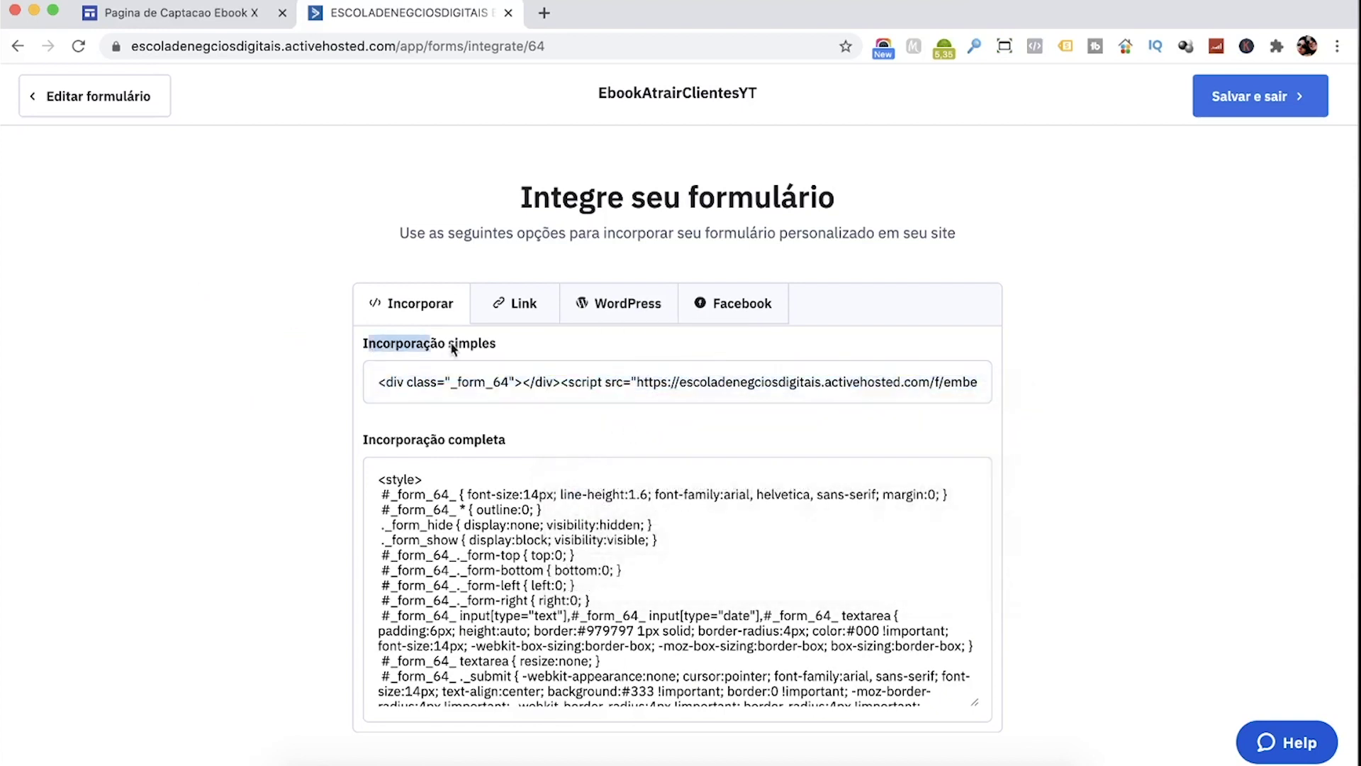
# Step: Switch to the Google Sites page, start a web embed by code, paste the copied form code and preview it
pyautogui.click(149, 13)
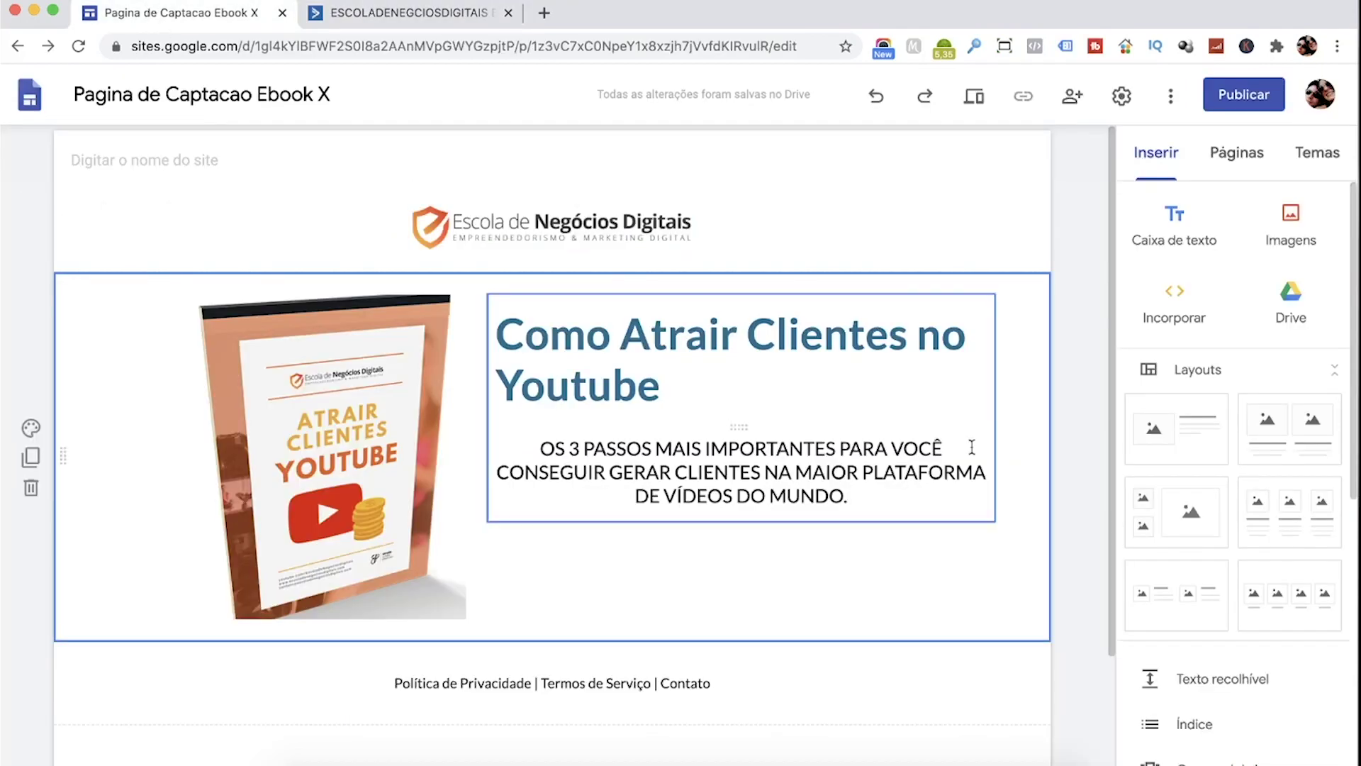
pyautogui.click(1174, 308)
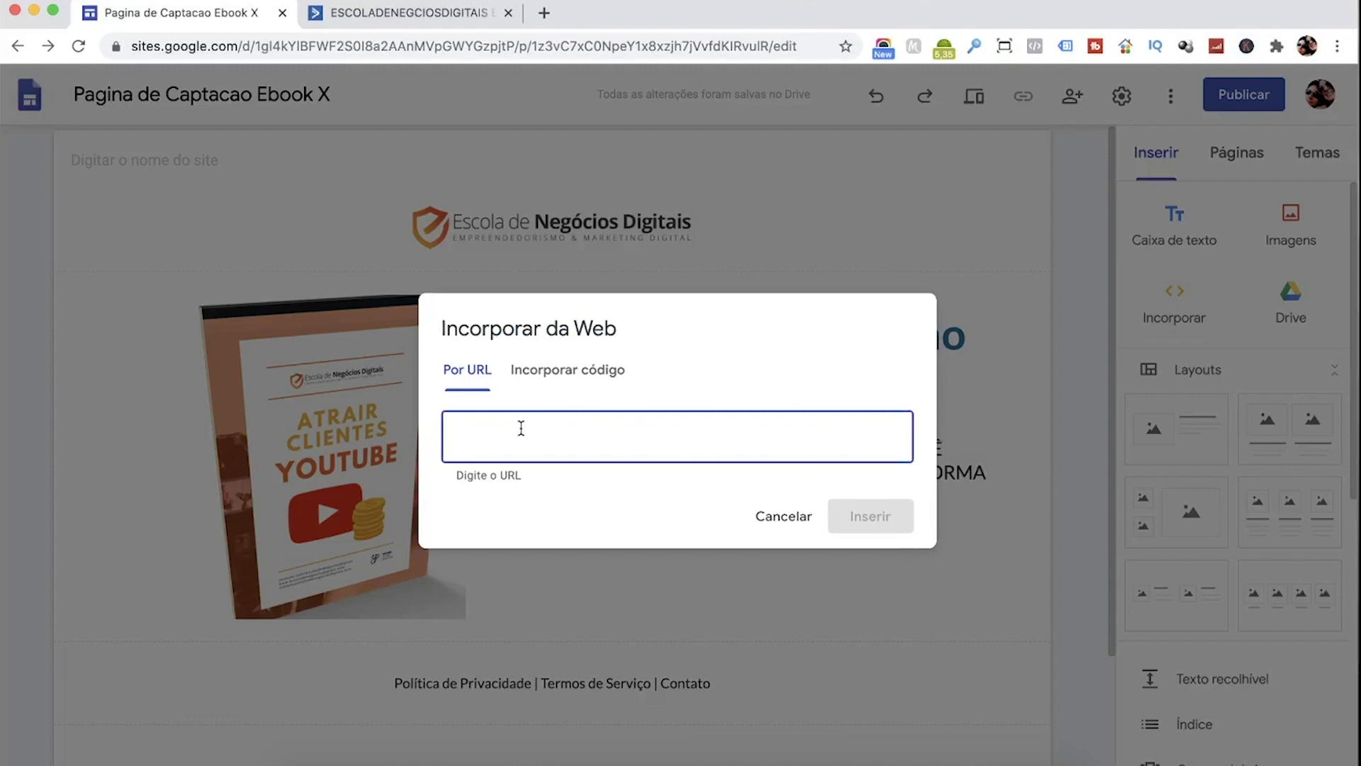
pyautogui.click(569, 370)
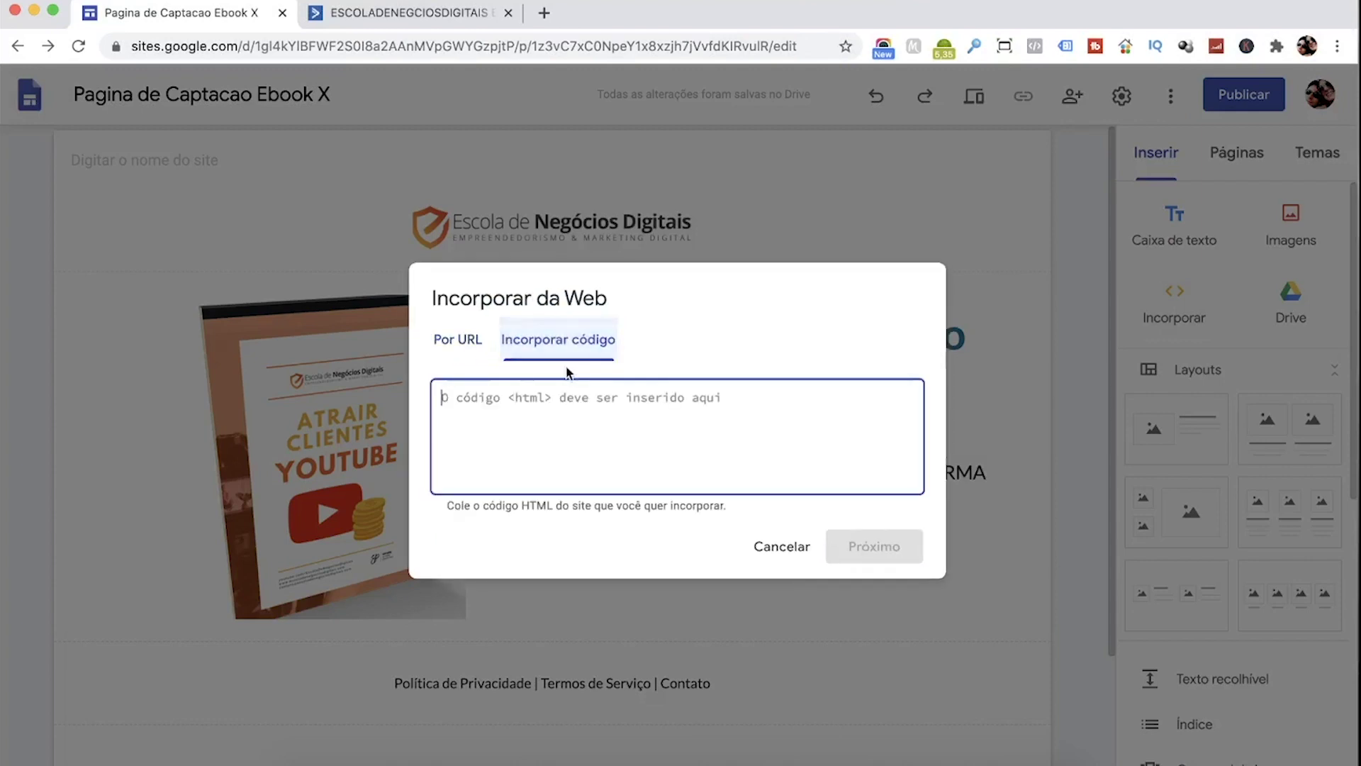
pyautogui.rightClick(494, 403)
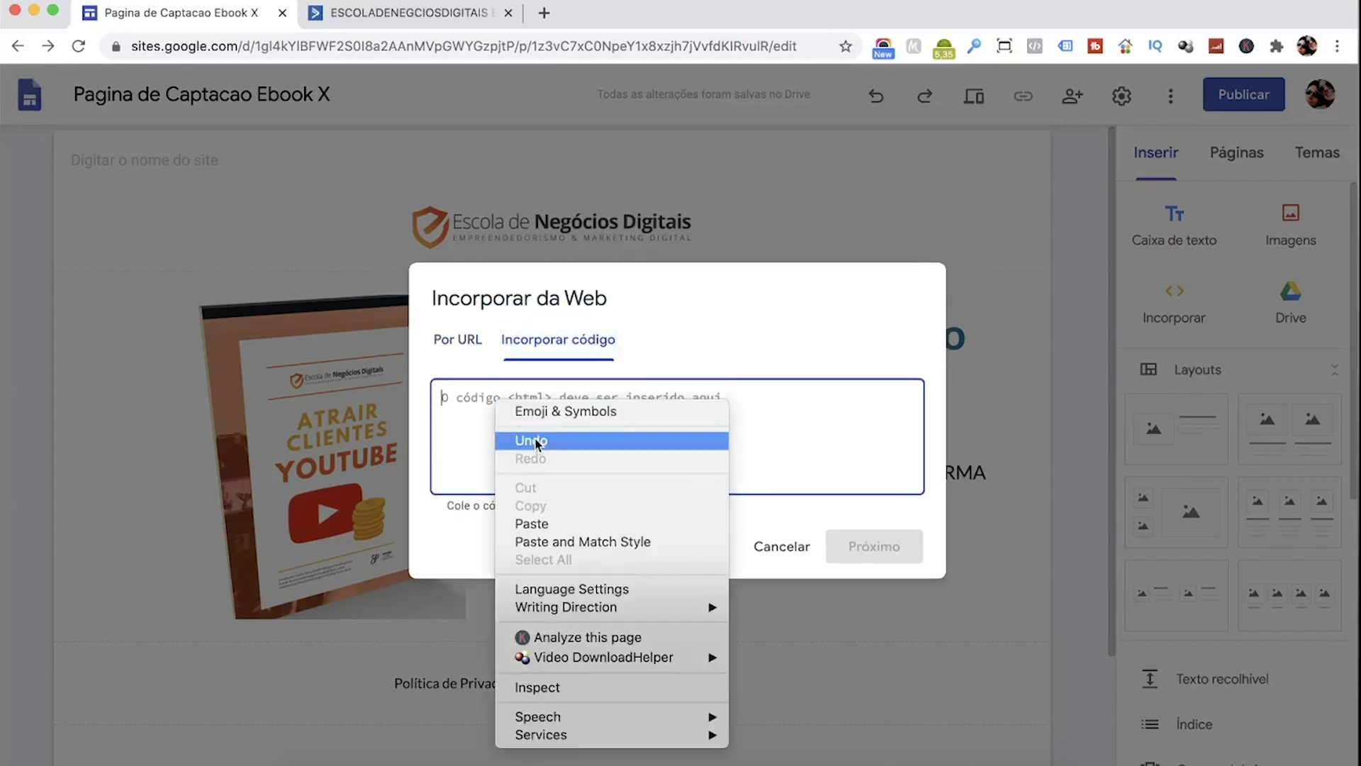
pyautogui.click(538, 523)
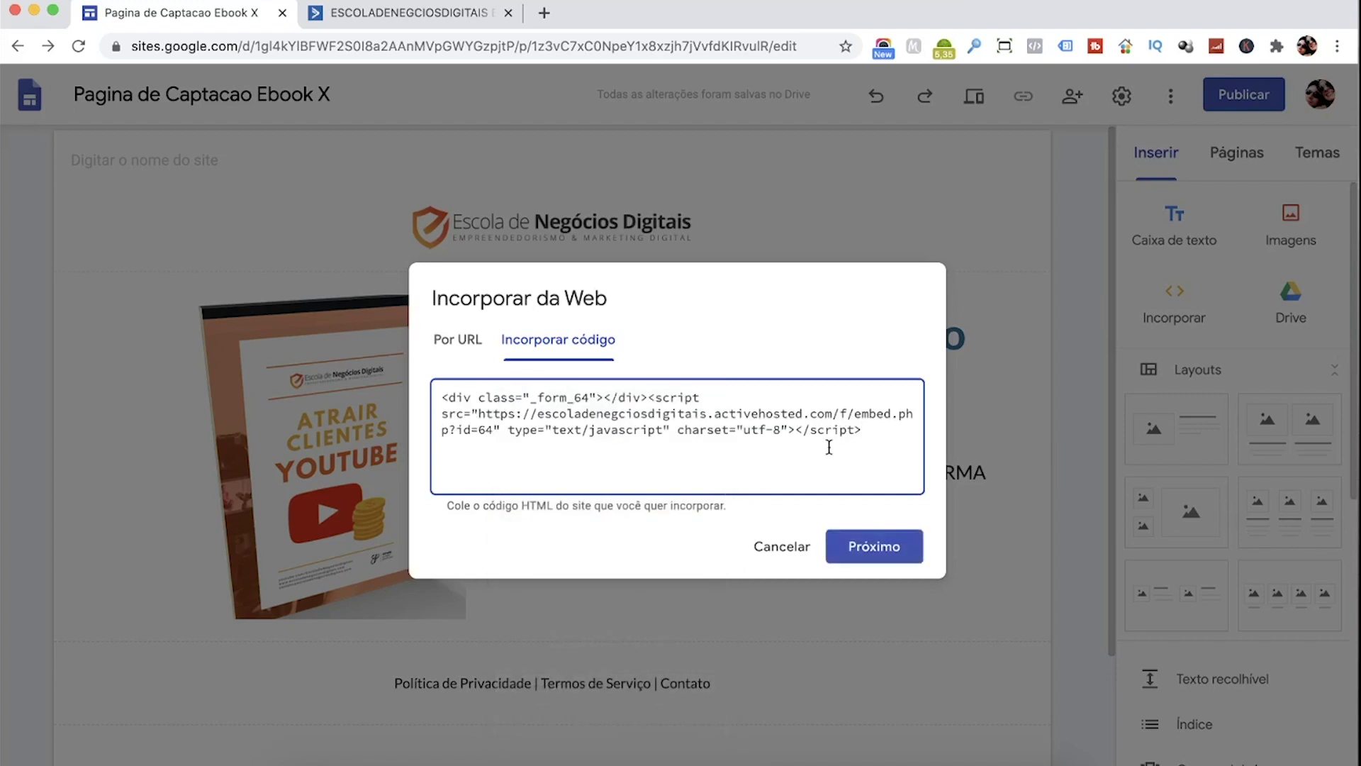
pyautogui.click(879, 551)
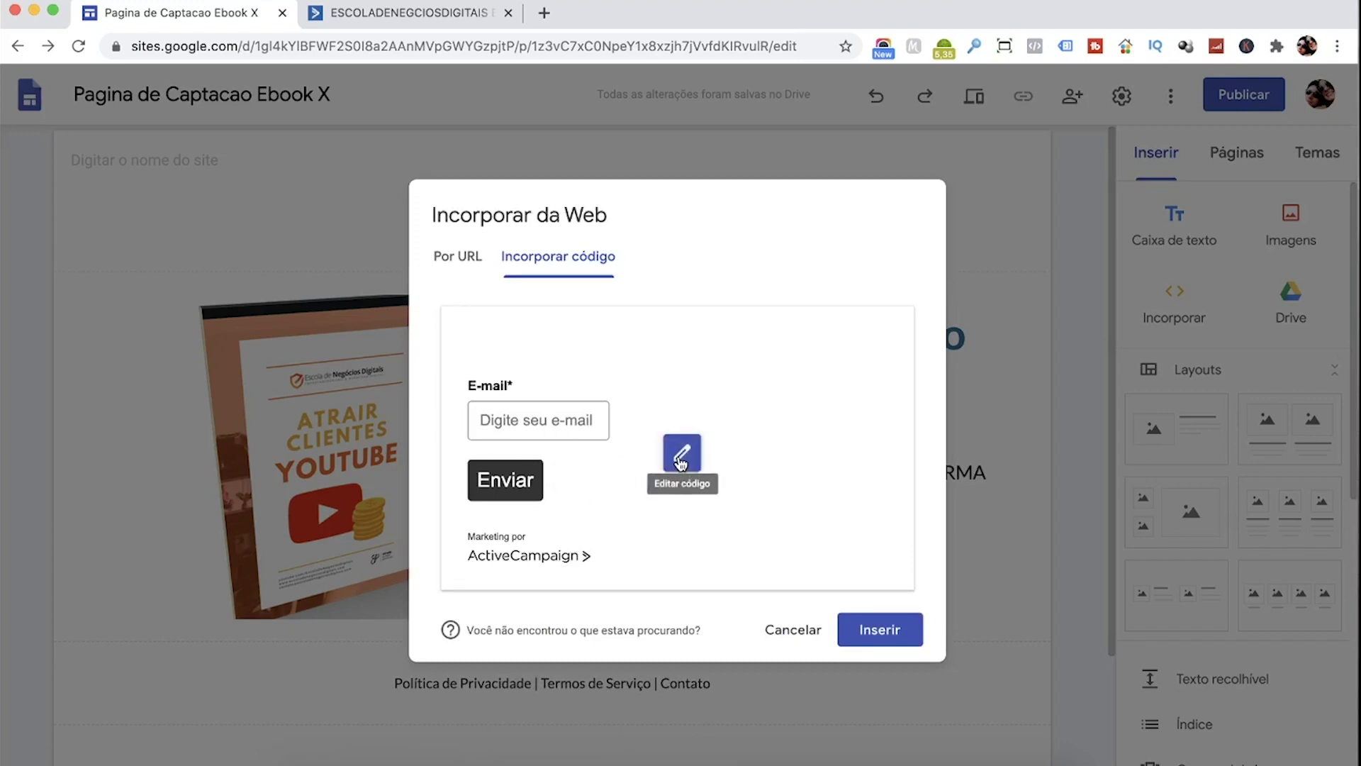
# Step: Reopen the form in the ActiveCampaign editor to compare its layout with the embed preview, and return to Google Sites
pyautogui.click(405, 13)
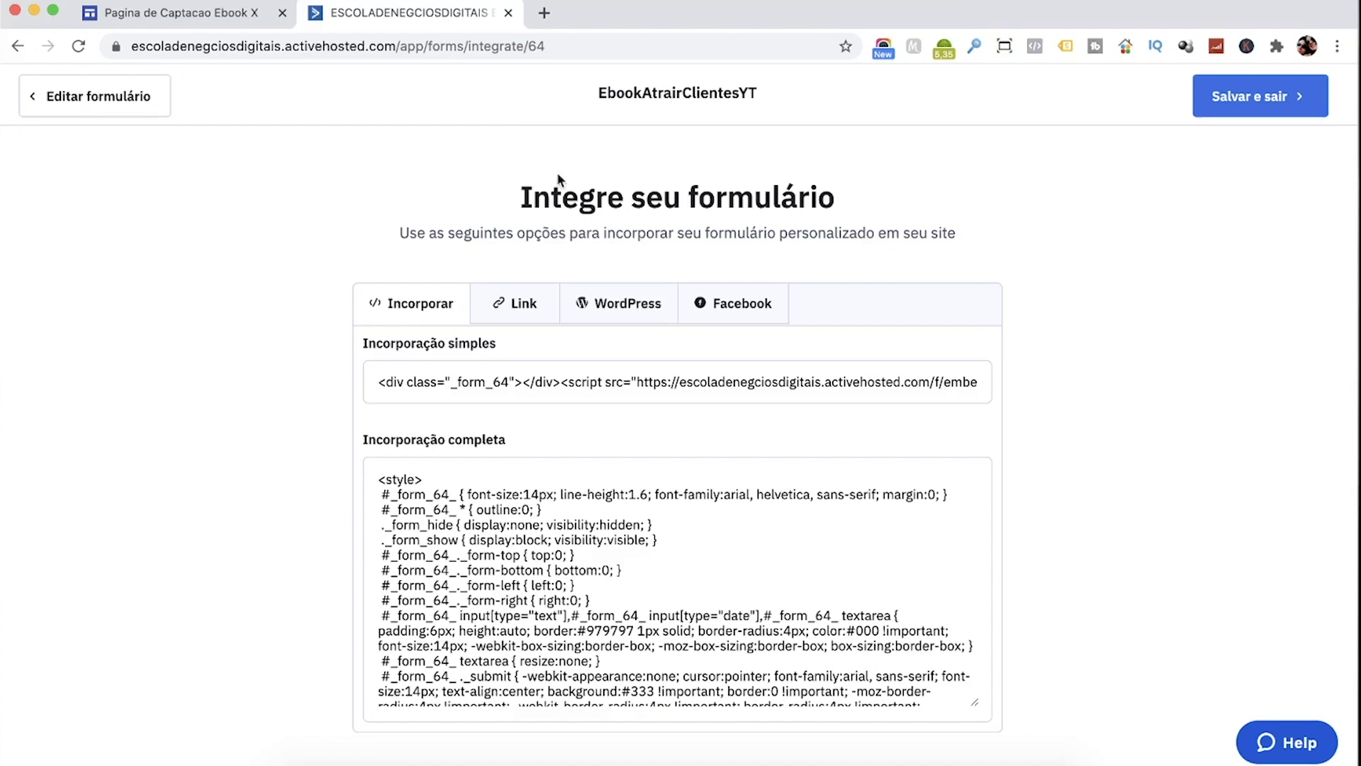
pyautogui.click(110, 97)
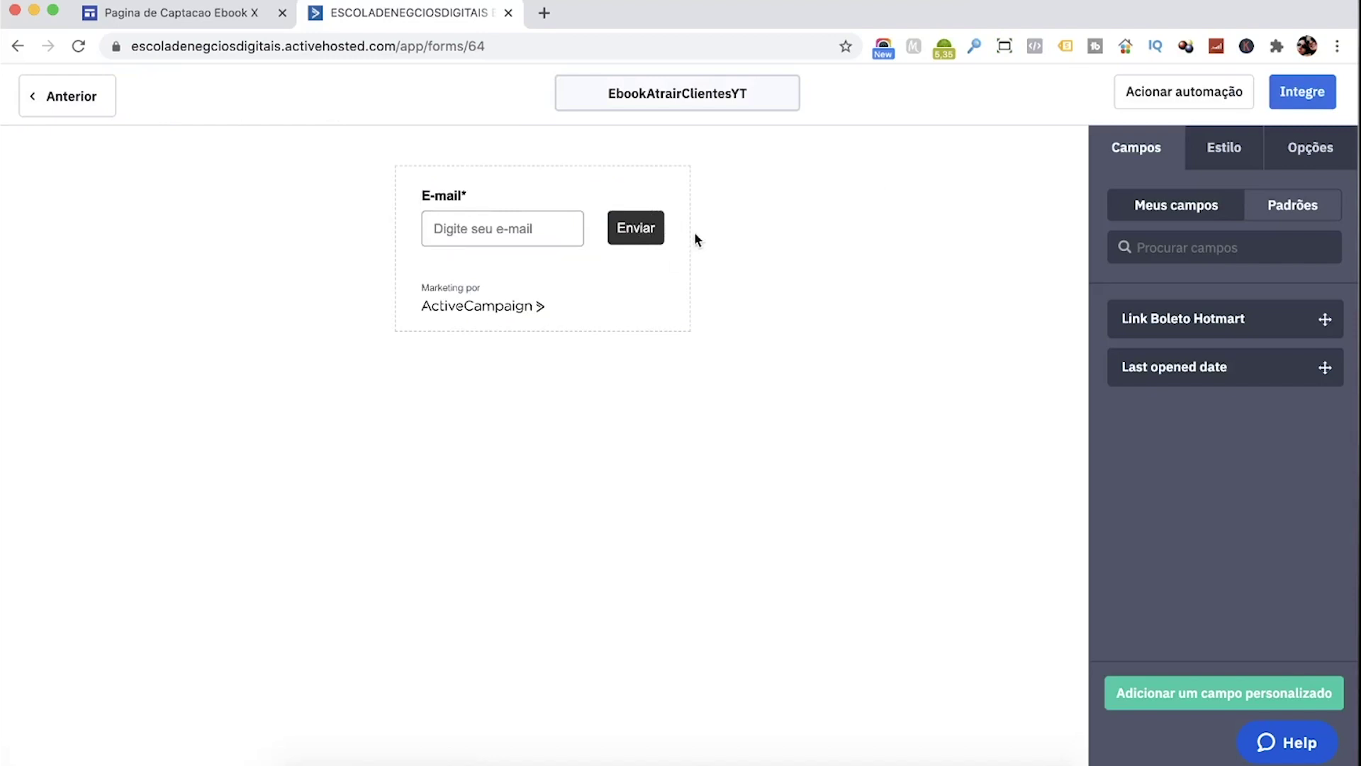
pyautogui.click(232, 13)
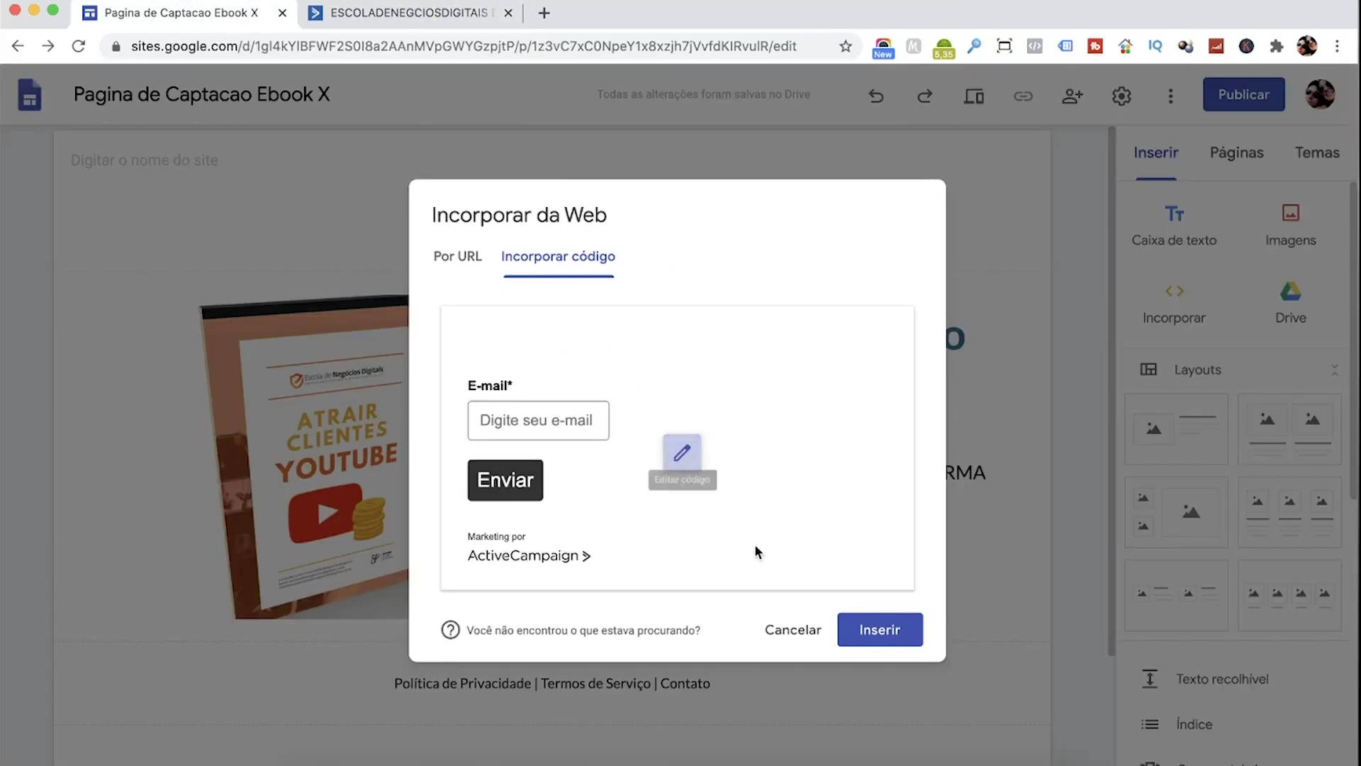
# Step: Insert the embedded form into the page and narrow its block horizontally
pyautogui.click(887, 630)
pyautogui.scroll(-2, 802, 567)
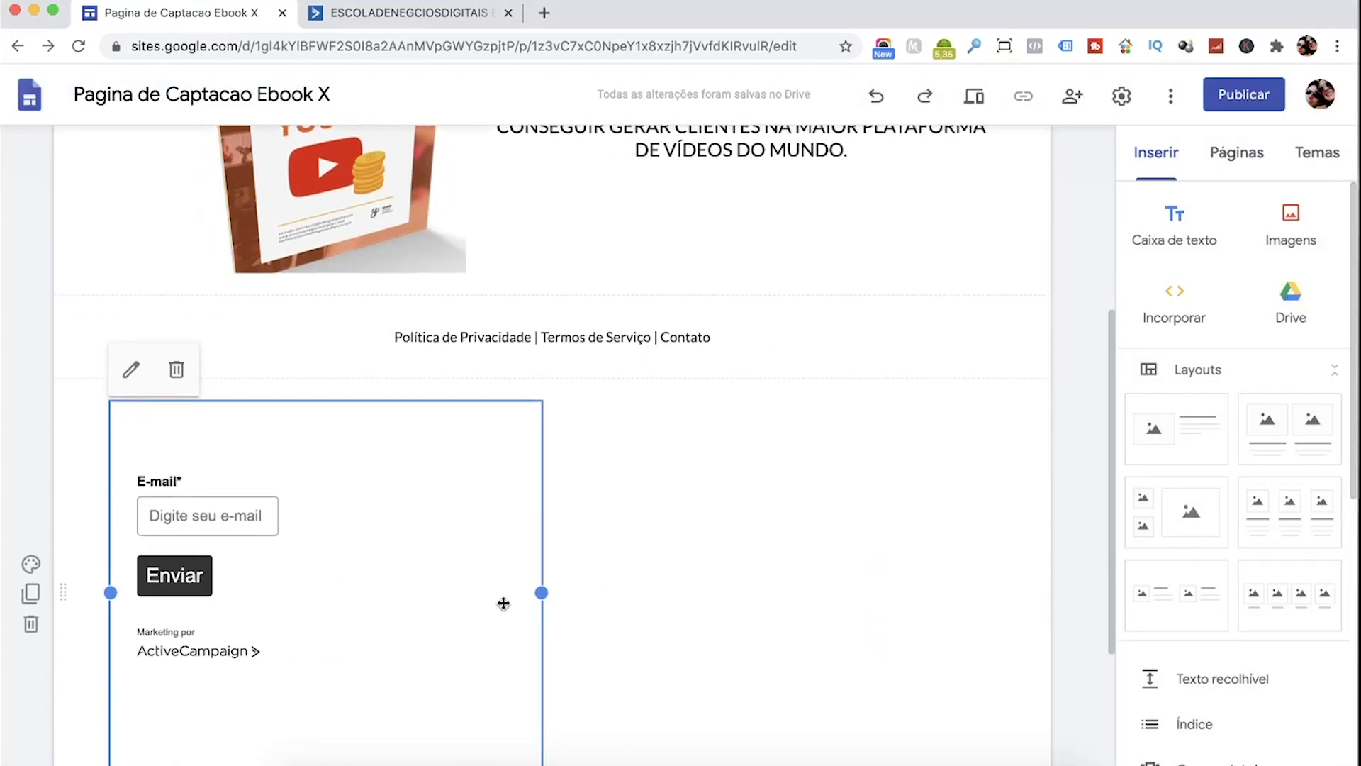
pyautogui.moveTo(542, 592); pyautogui.dragTo(377, 588)
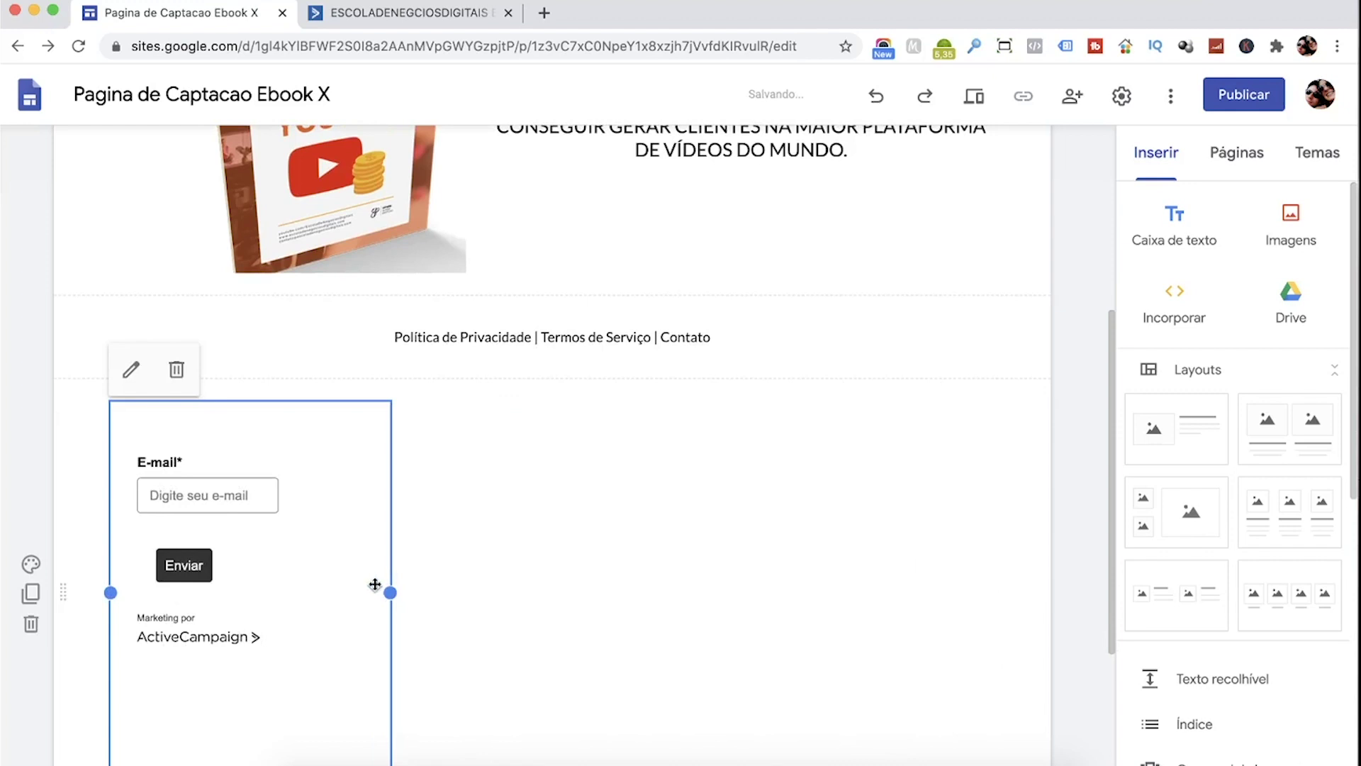
# Step: Move the embedded form into the ebook section, beside the cover and directly below the descriptive text
pyautogui.moveTo(305, 553); pyautogui.dragTo(693, 239)
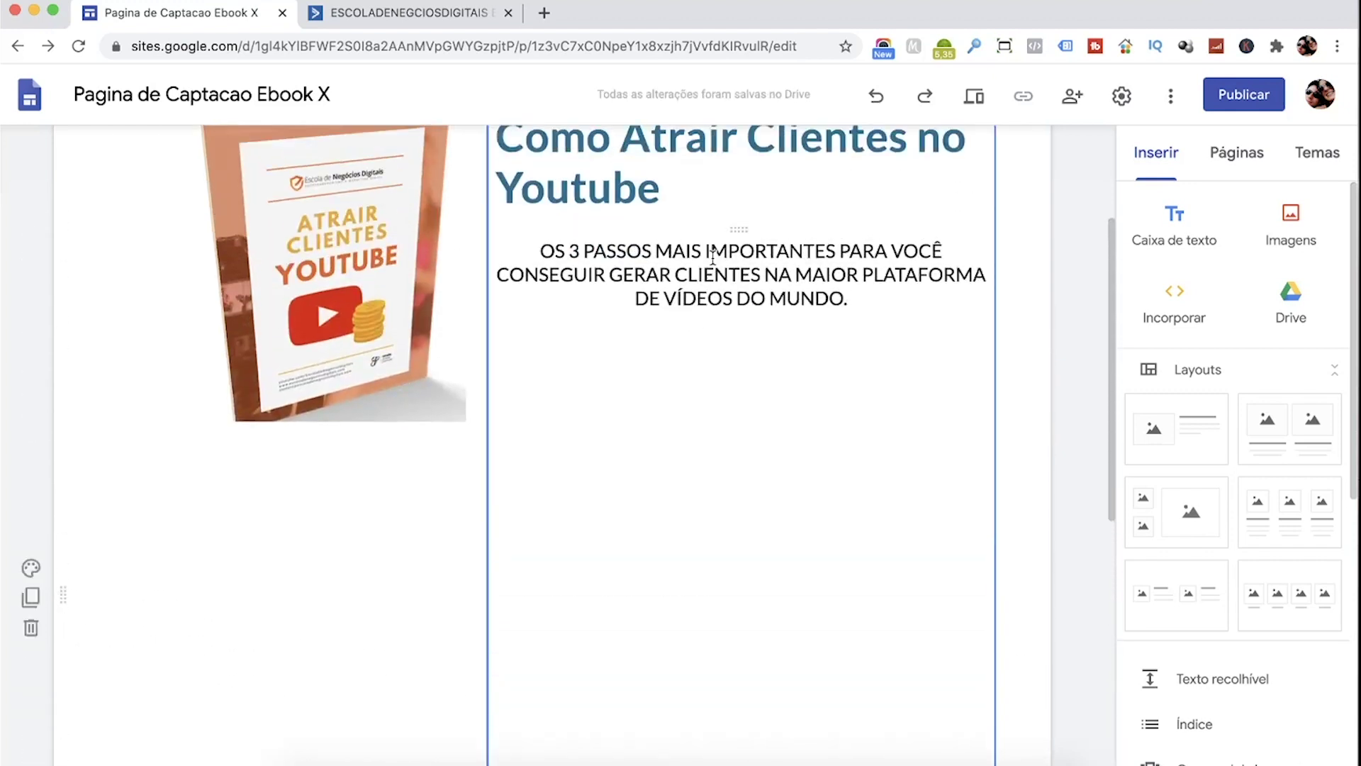
pyautogui.scroll(-3, 701, 284)
pyautogui.scroll(2, 759, 358)
pyautogui.scroll(-3, 772, 359)
pyautogui.scroll(-2, 770, 358)
pyautogui.click(635, 482)
pyautogui.moveTo(741, 473); pyautogui.dragTo(737, 227)
pyautogui.scroll(2, 733, 380)
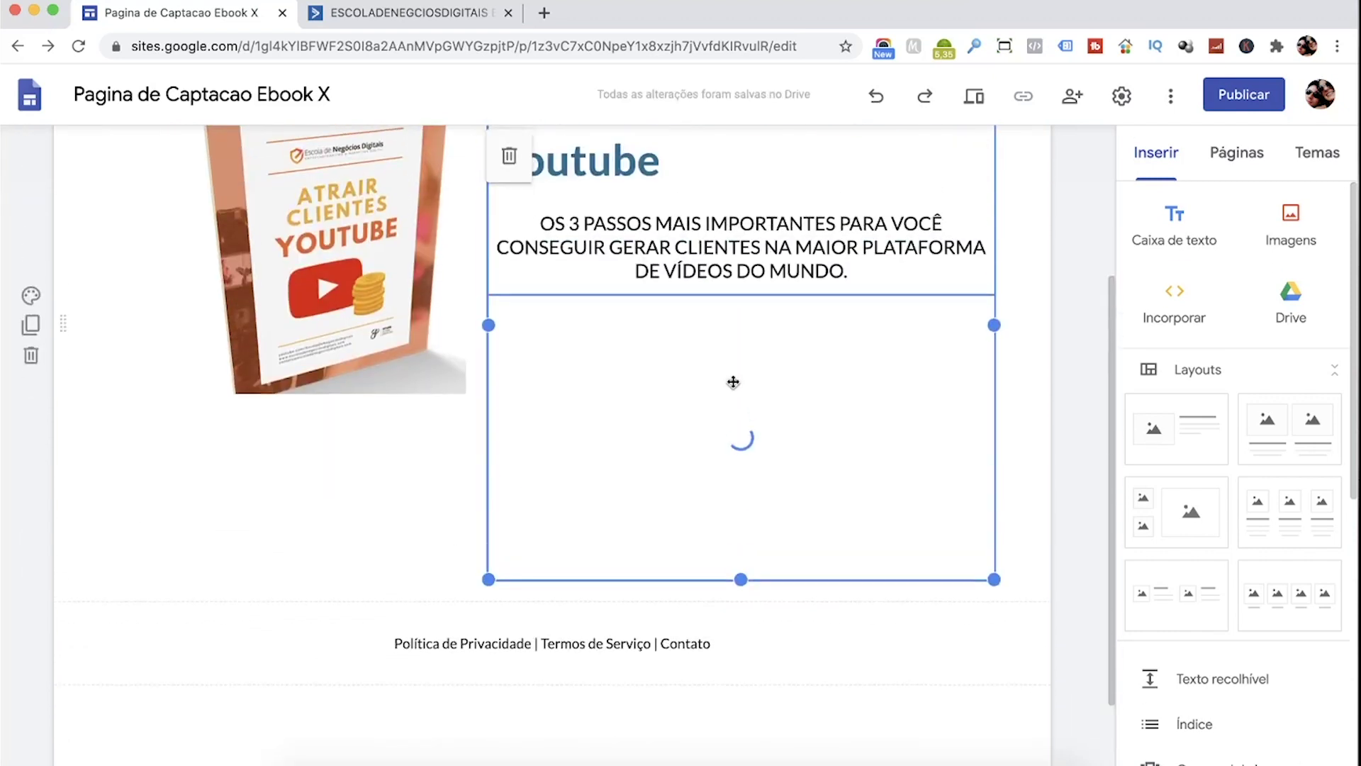
pyautogui.scroll(1, 733, 382)
pyautogui.click(592, 446)
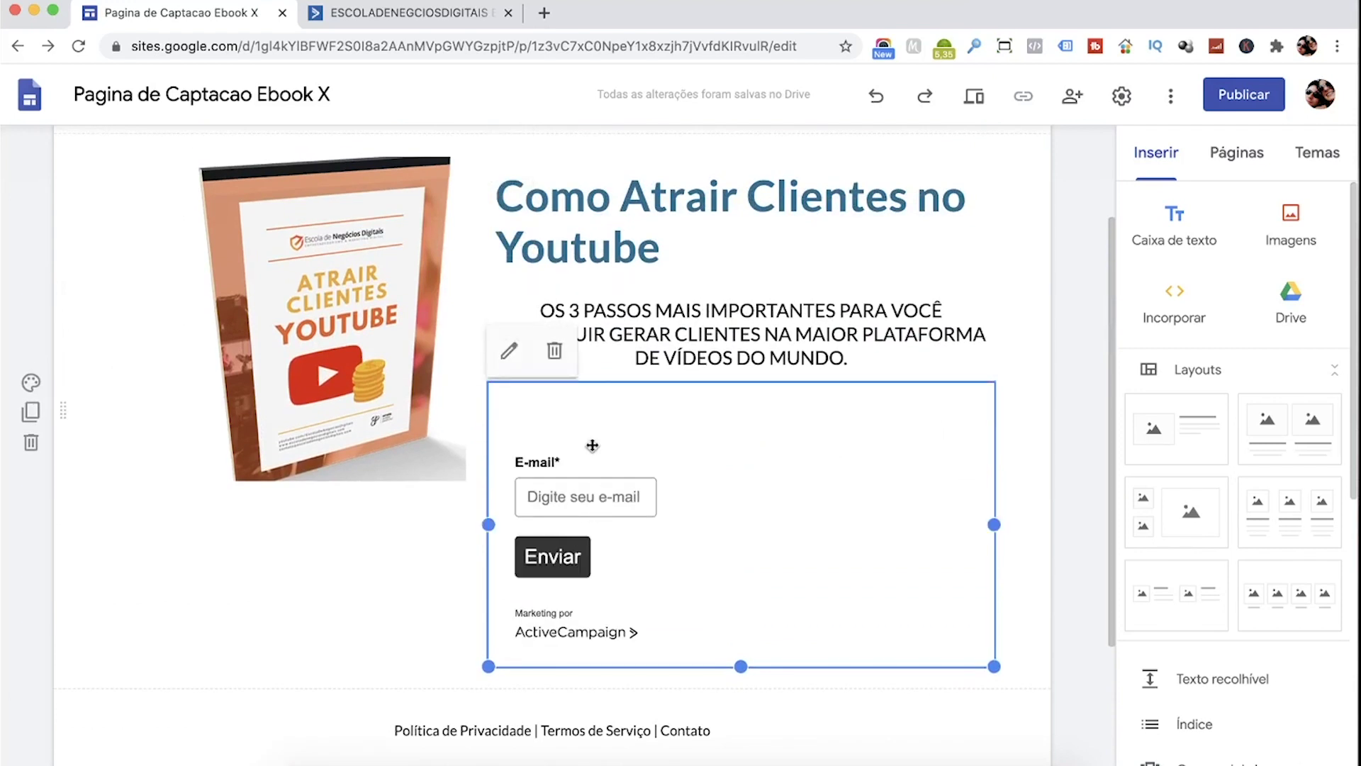
# Step: Switch to the ActiveCampaign form editor and turn off the visible ActiveCampaign branding in the form's style settings
pyautogui.click(376, 13)
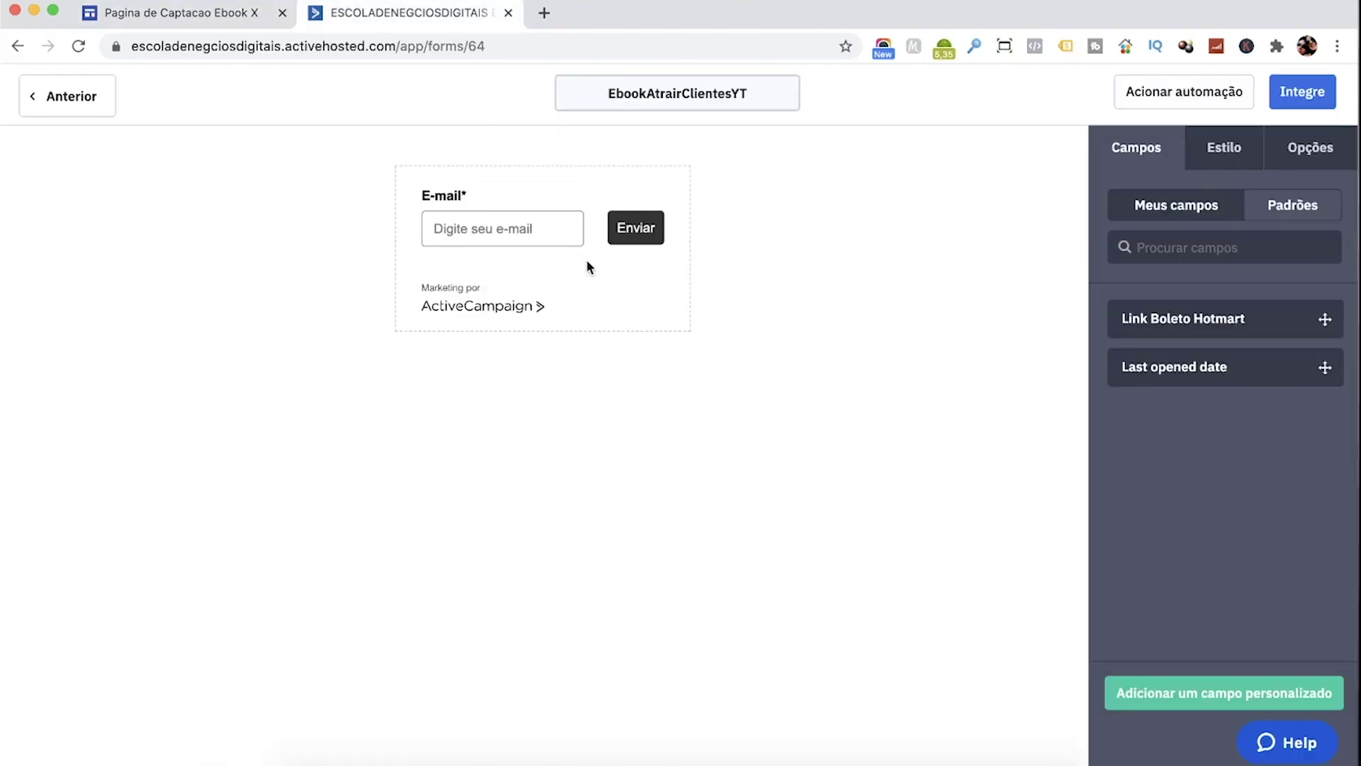
pyautogui.click(542, 201)
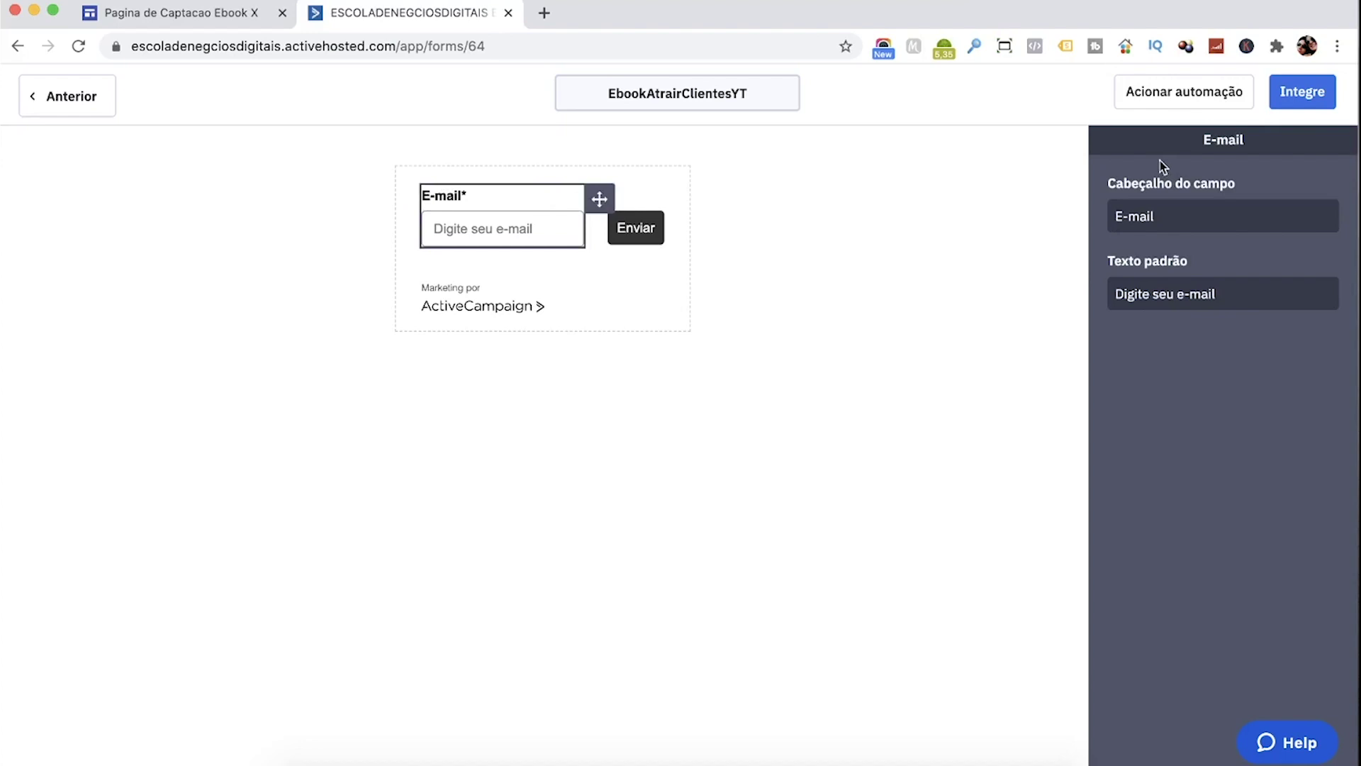
pyautogui.click(1227, 703)
pyautogui.click(1225, 163)
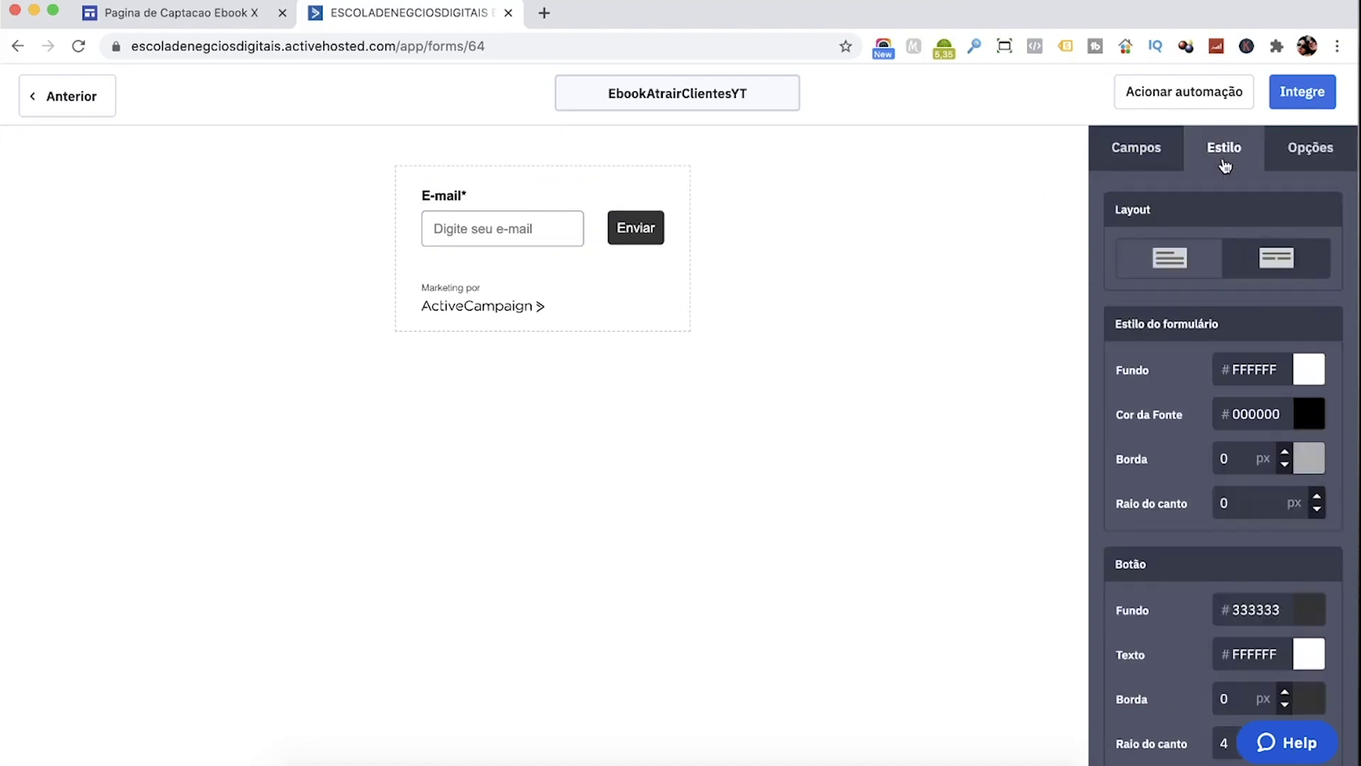
pyautogui.scroll(-5, 1170, 399)
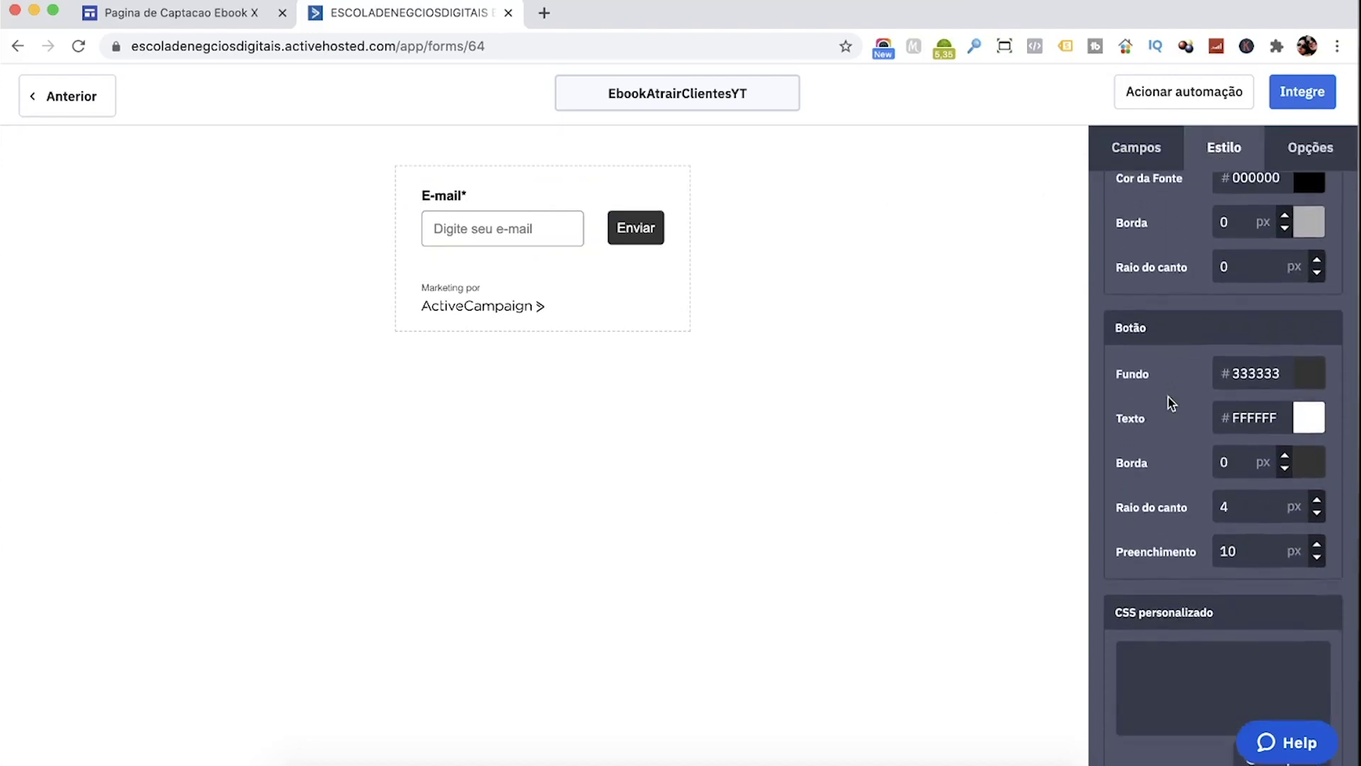
pyautogui.scroll(-2, 1168, 397)
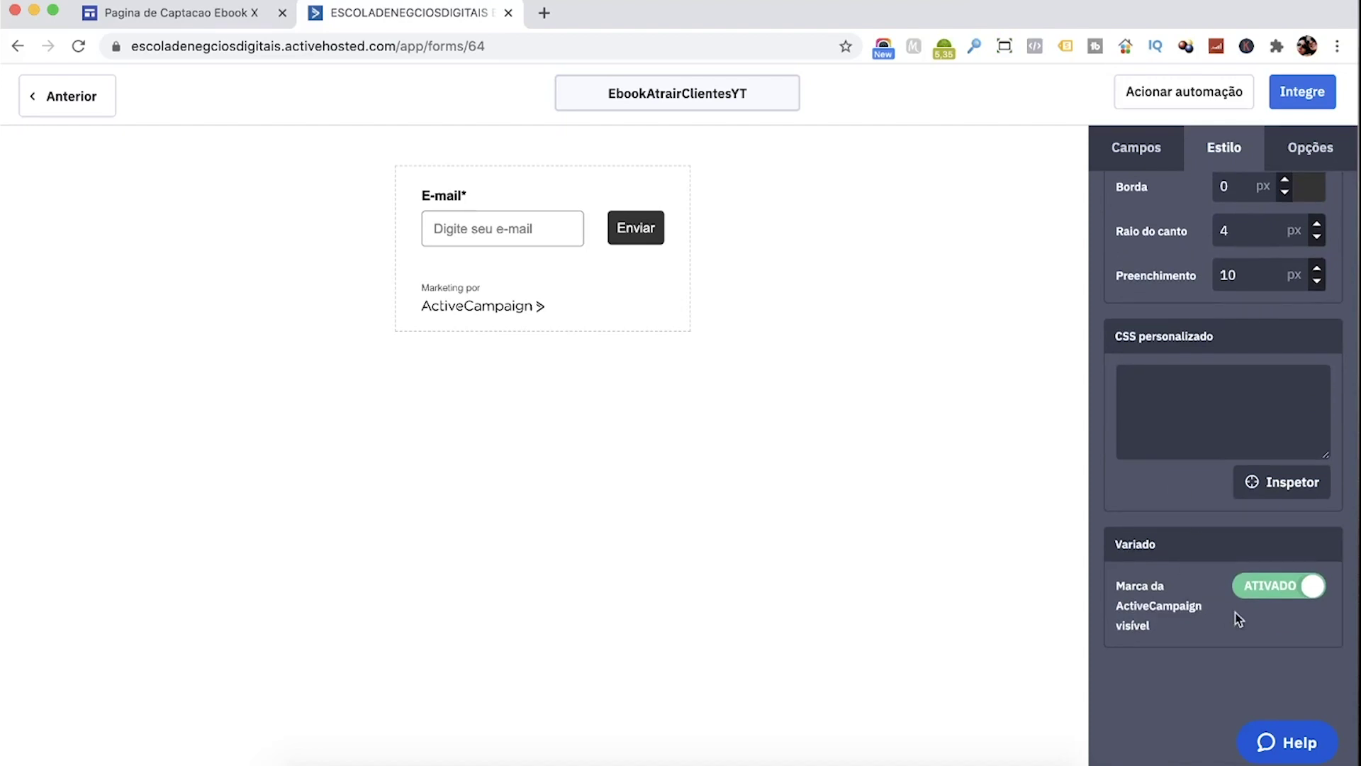
pyautogui.click(1276, 585)
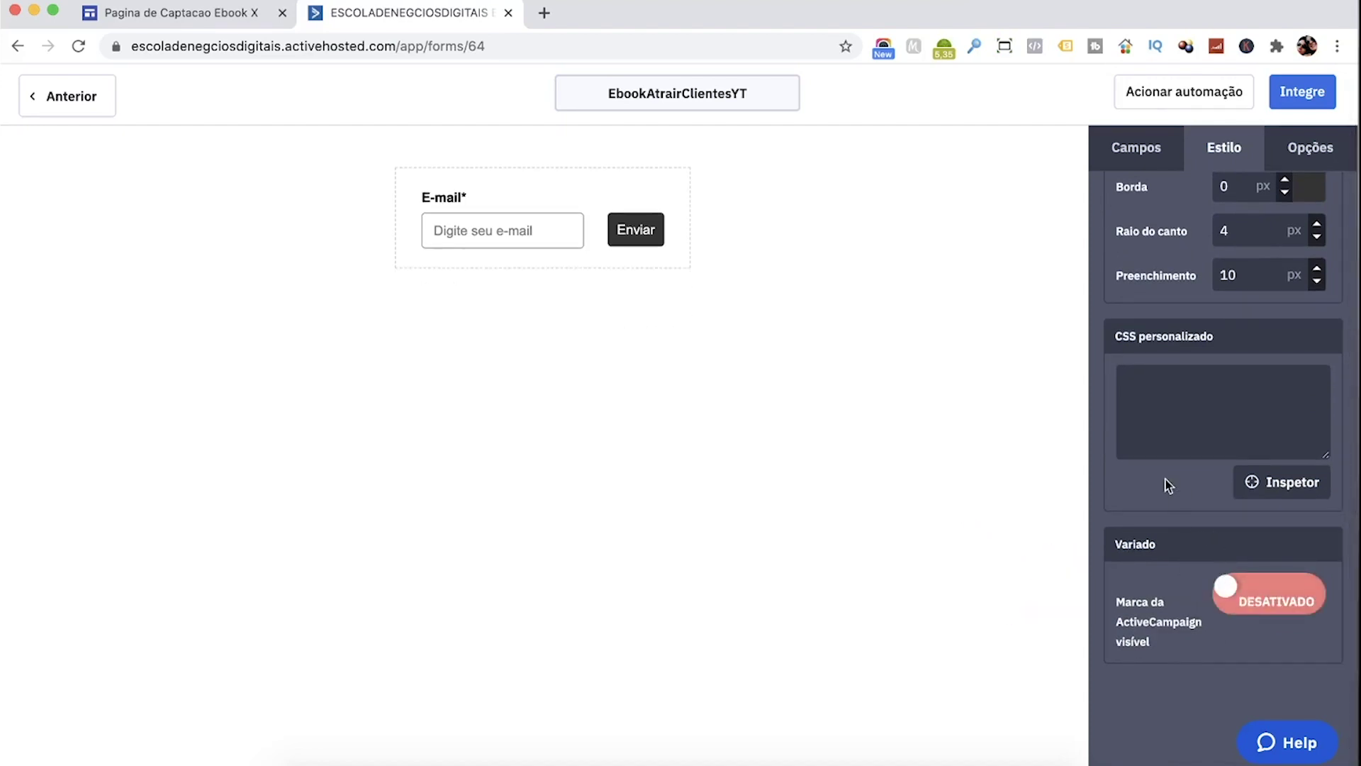
pyautogui.scroll(5, 1165, 479)
pyautogui.scroll(-1, 1248, 446)
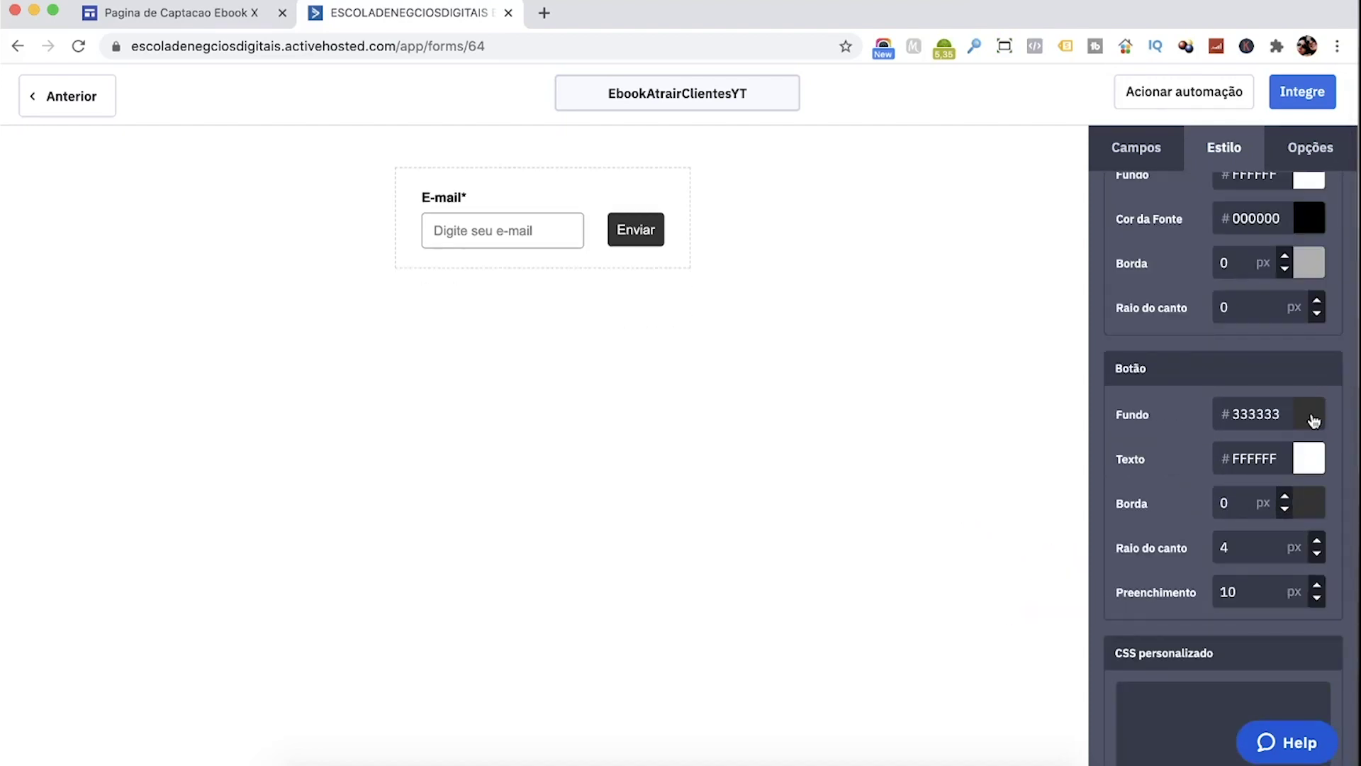
# Step: Set the form button's background to orange E08128 in the ActiveCampaign style settings, to match the ebook cover
pyautogui.click(1310, 416)
pyautogui.click(201, 21)
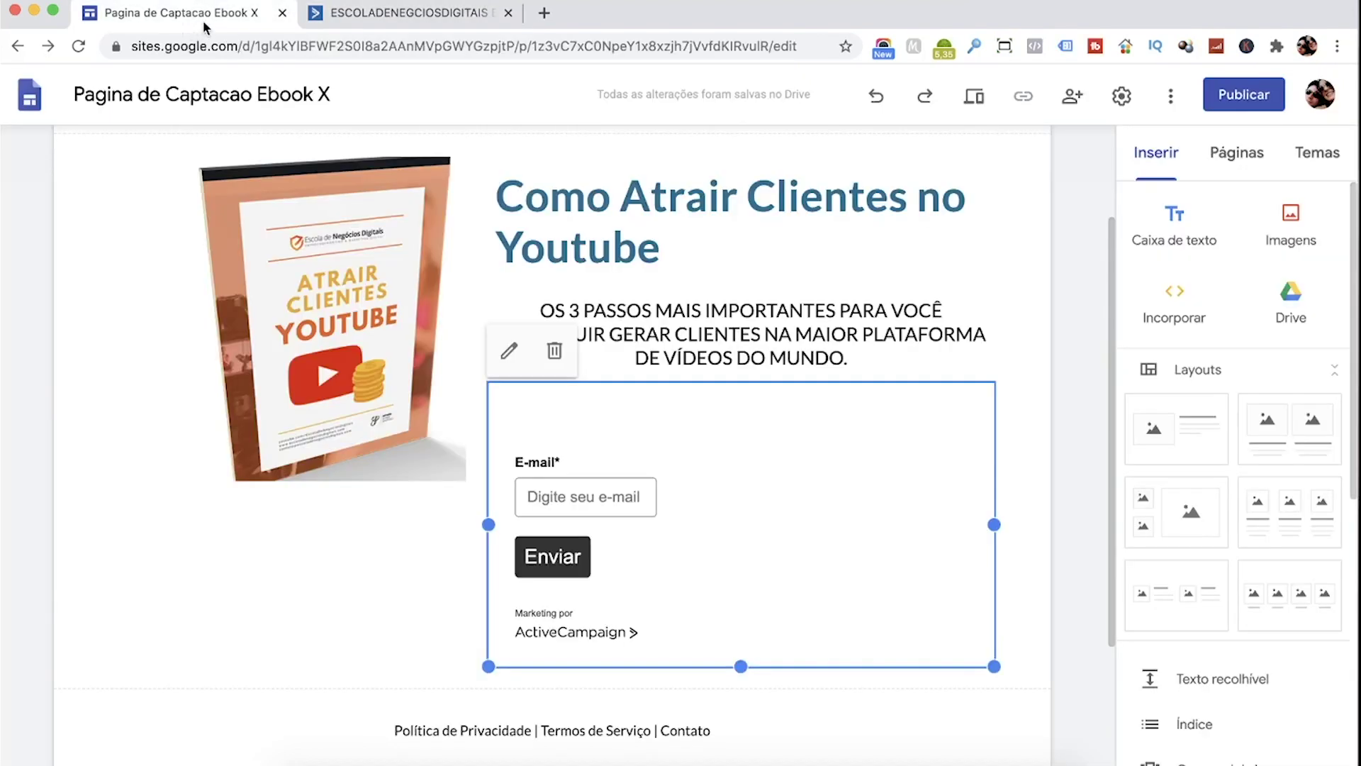
pyautogui.click(397, 14)
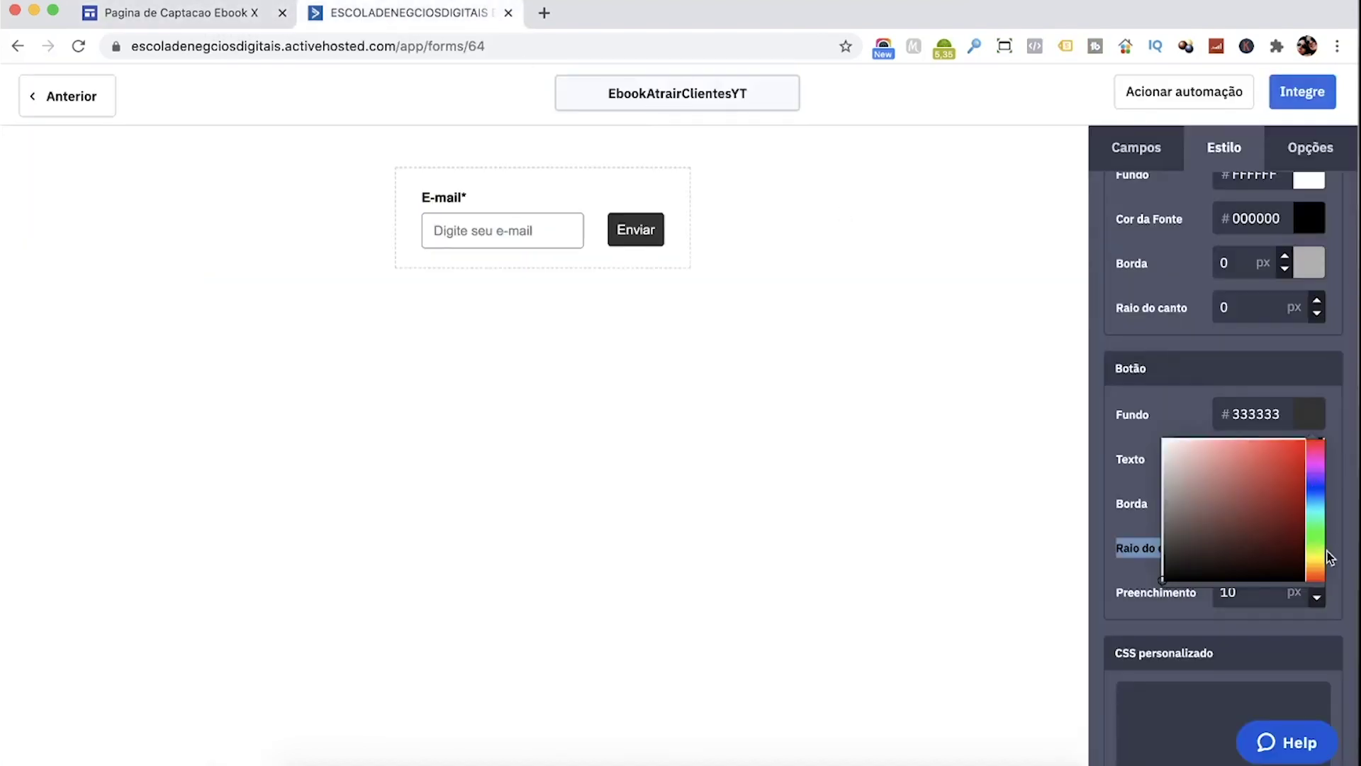
pyautogui.click(1134, 501)
pyautogui.click(1317, 456)
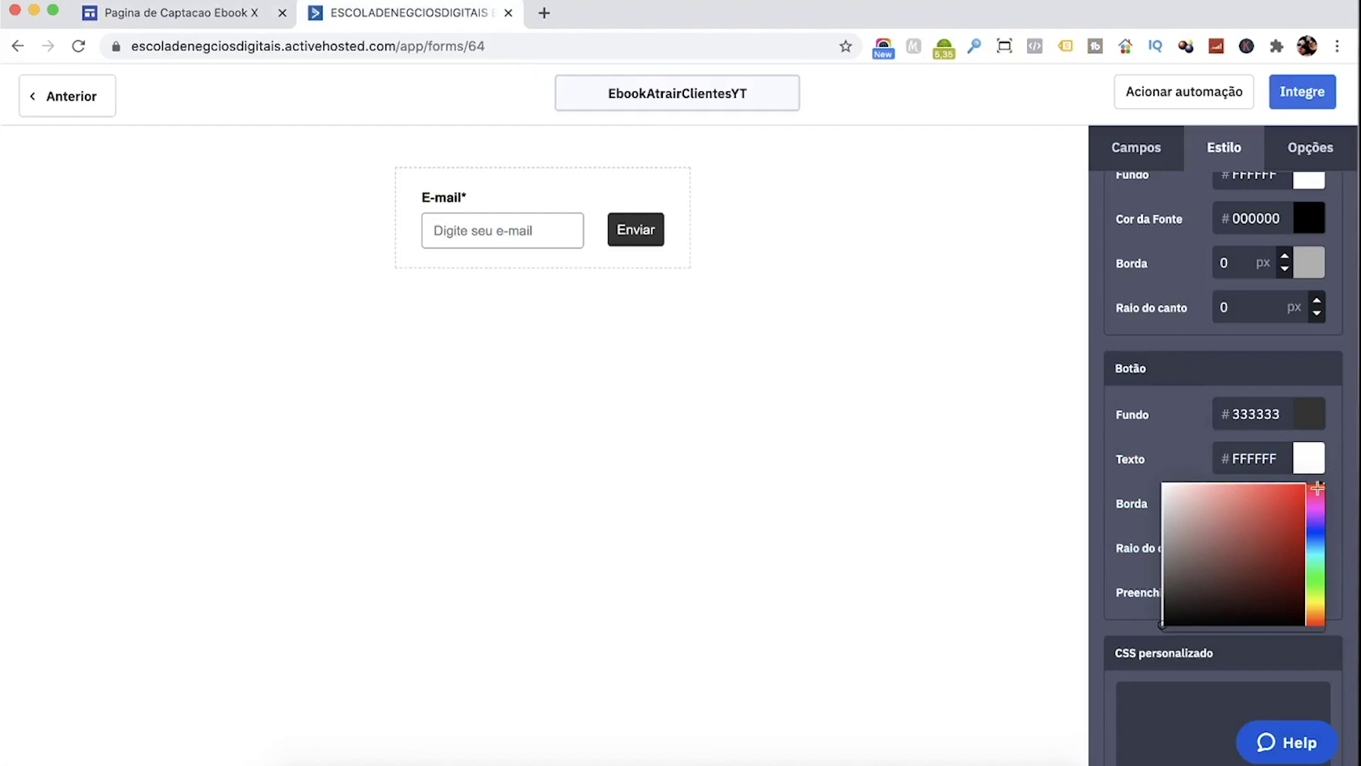
pyautogui.click(1309, 413)
pyautogui.moveTo(1244, 489); pyautogui.dragTo(1276, 465)
pyautogui.click(1165, 399)
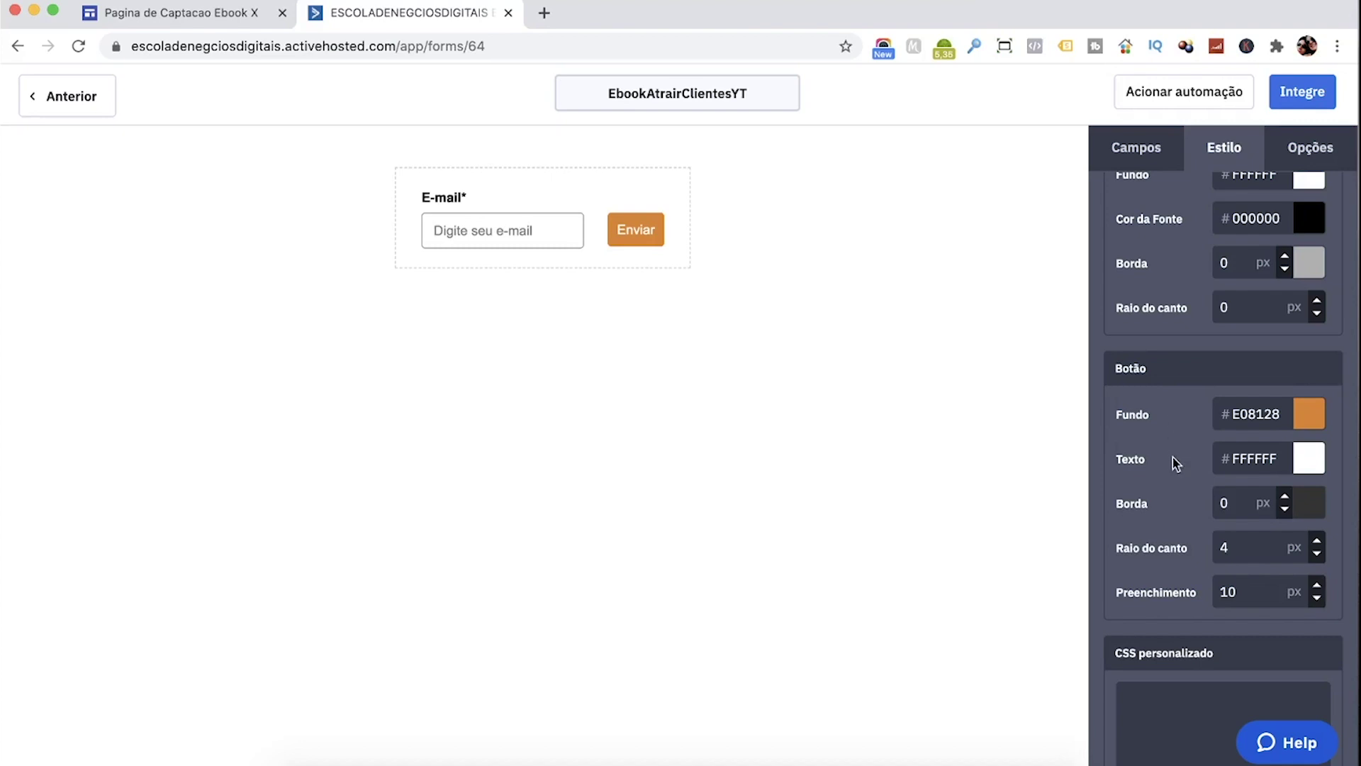
# Step: Change the submit button's title to "Quero Receber Meu Ebook"
pyautogui.scroll(-4, 1172, 457)
pyautogui.scroll(-1, 1174, 460)
pyautogui.click(1205, 408)
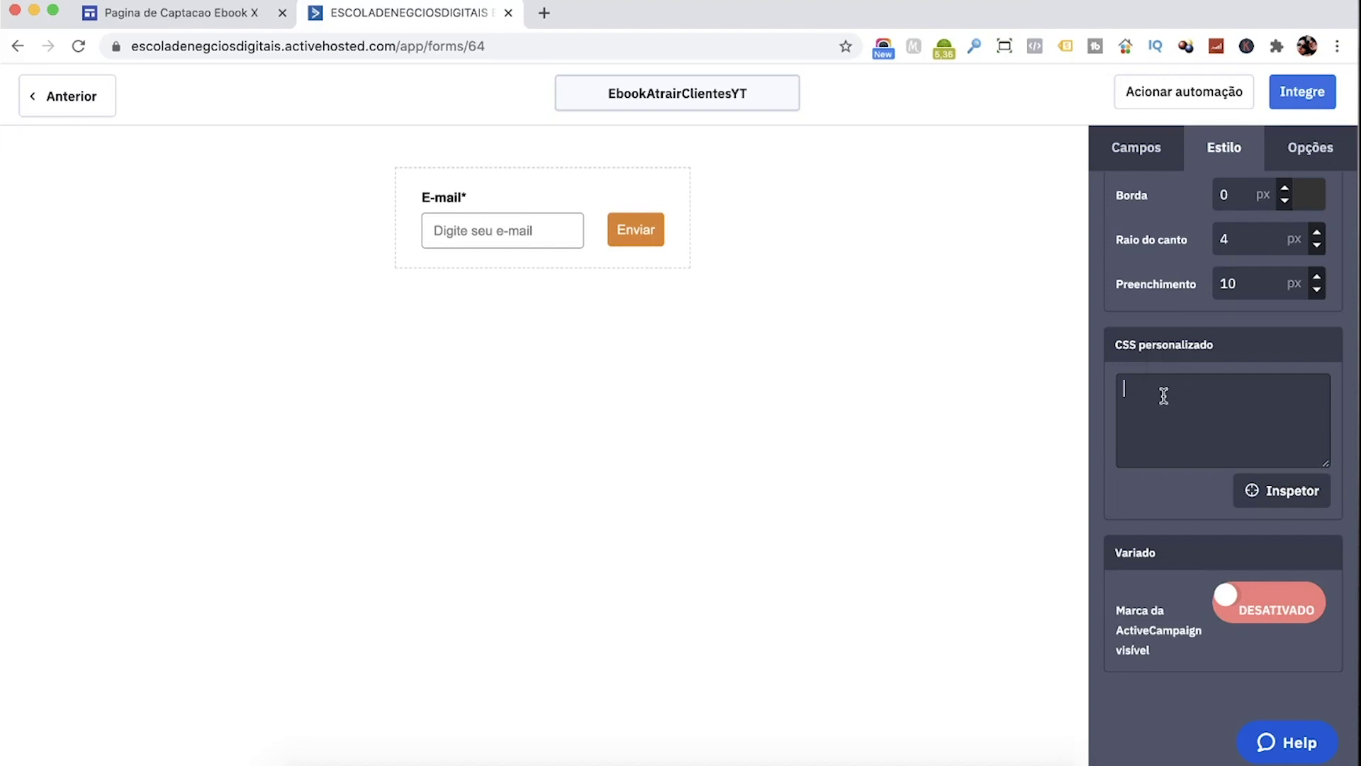
pyautogui.click(694, 273)
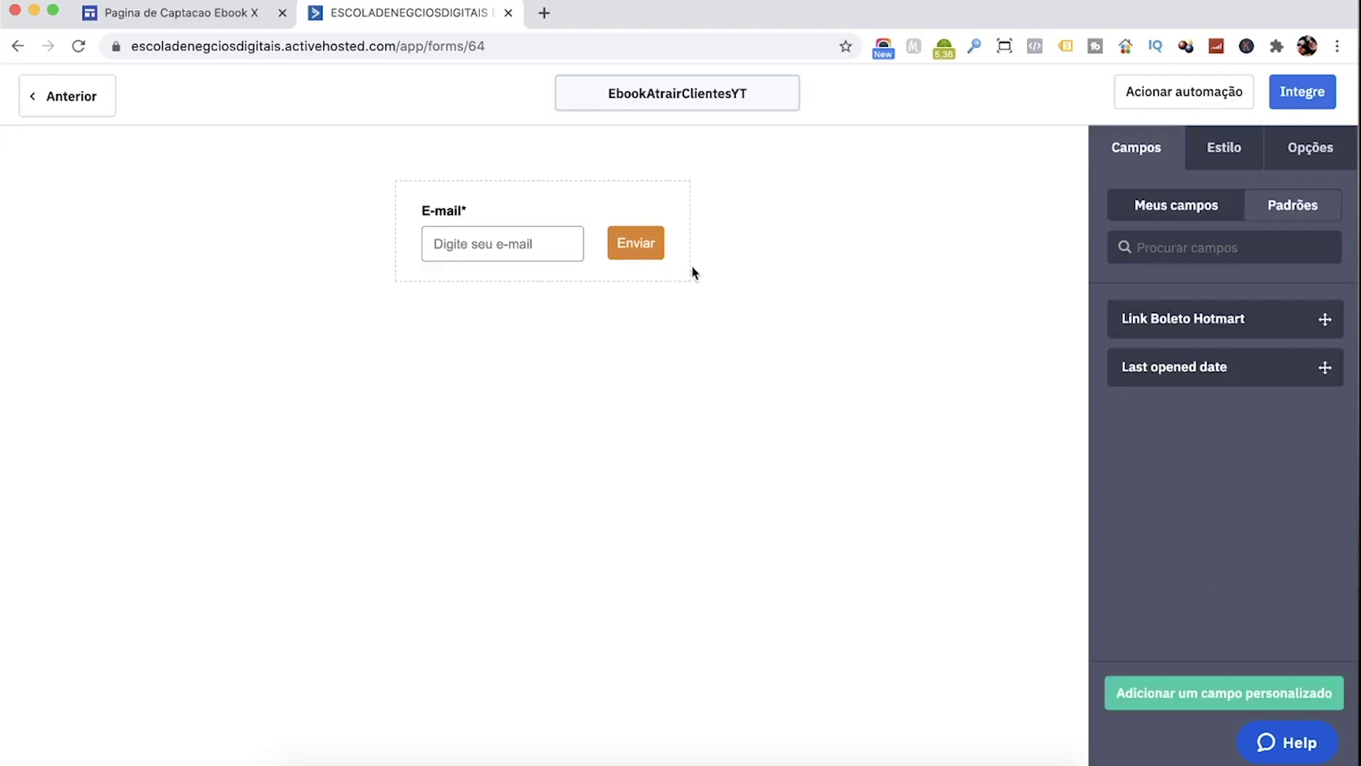
pyautogui.click(636, 247)
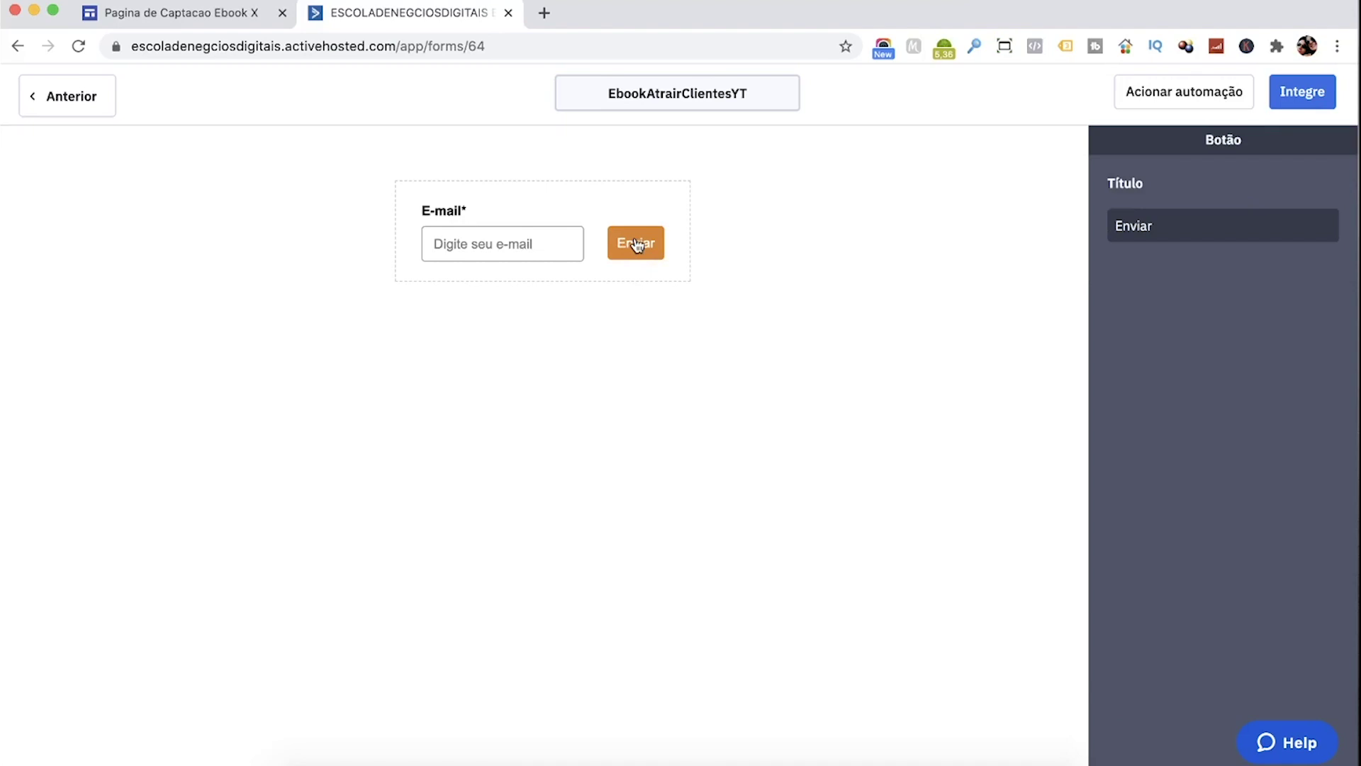
pyautogui.doubleClick(1142, 227)
pyautogui.write('Quero Rec')
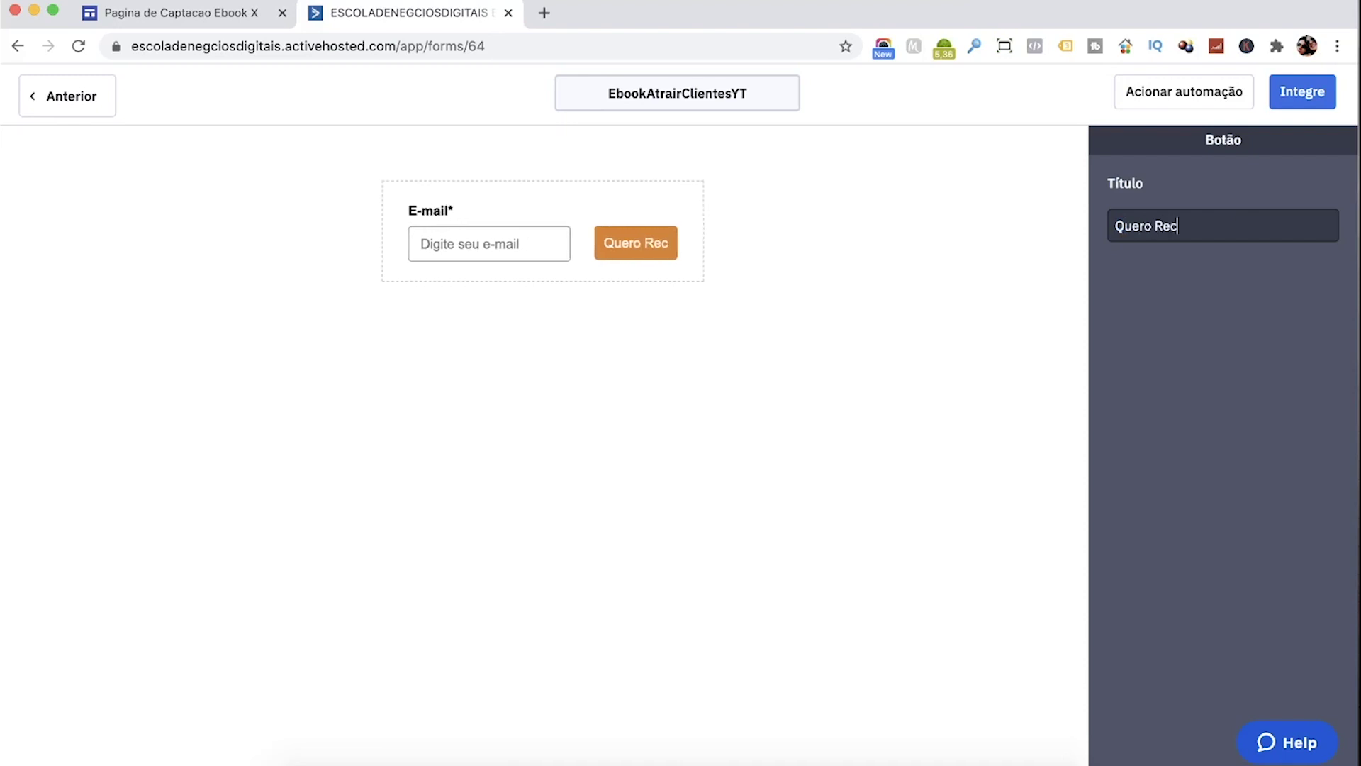
pyautogui.write('eber Meu Ebook')
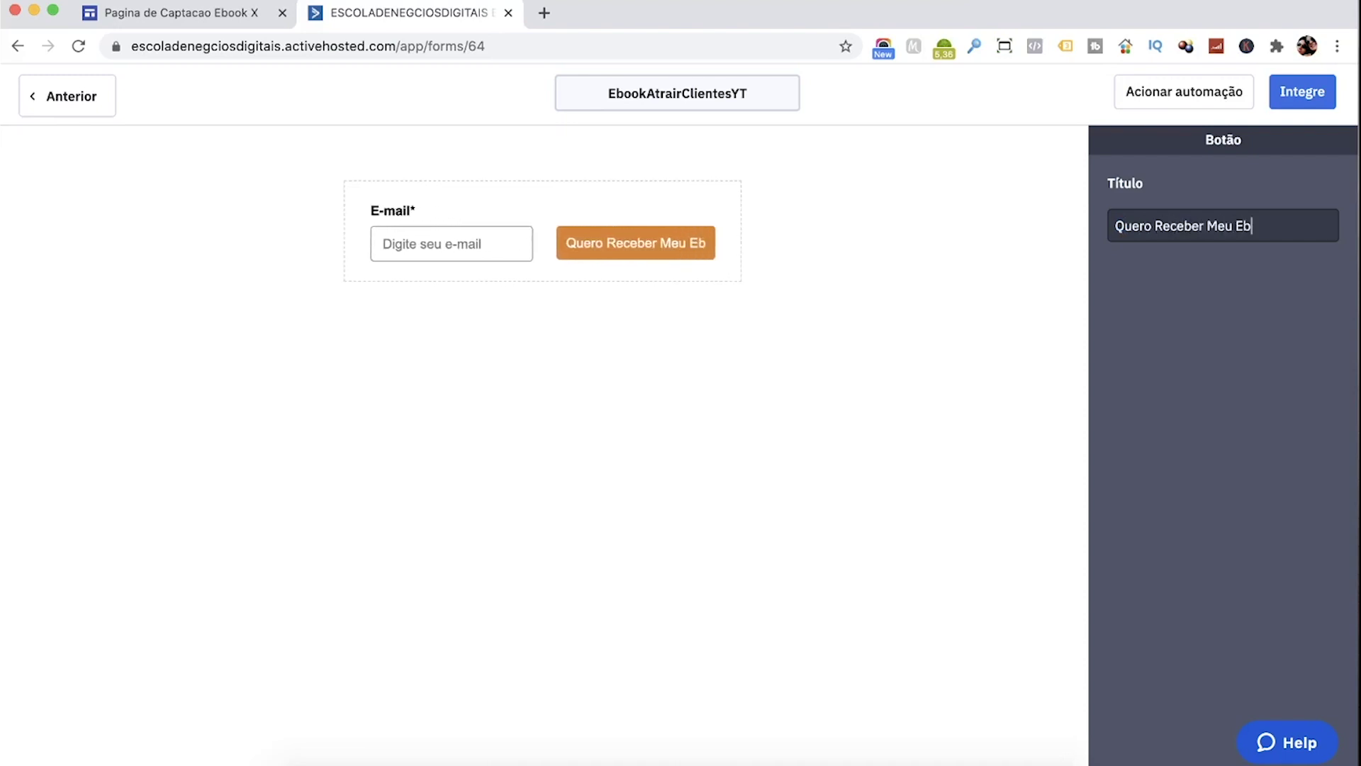
pyautogui.click(423, 245)
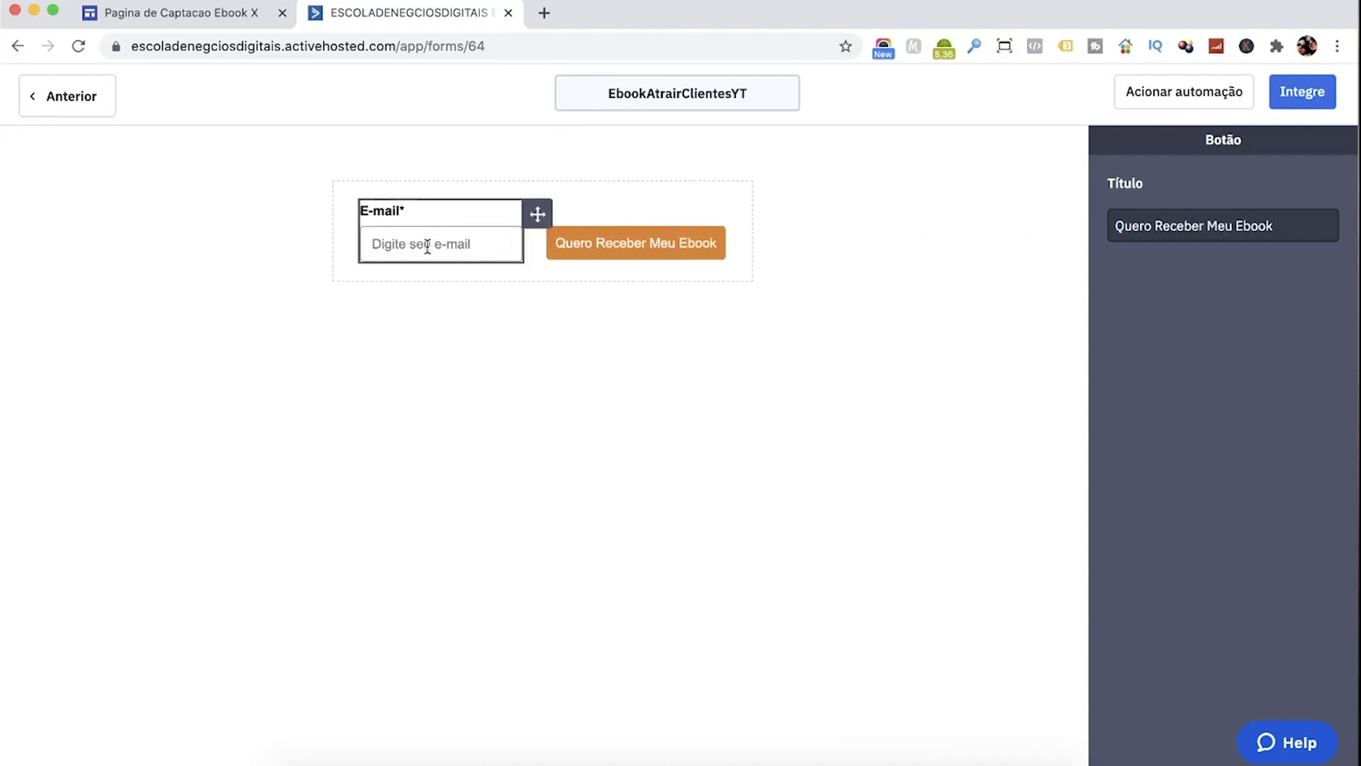
pyautogui.click(1205, 305)
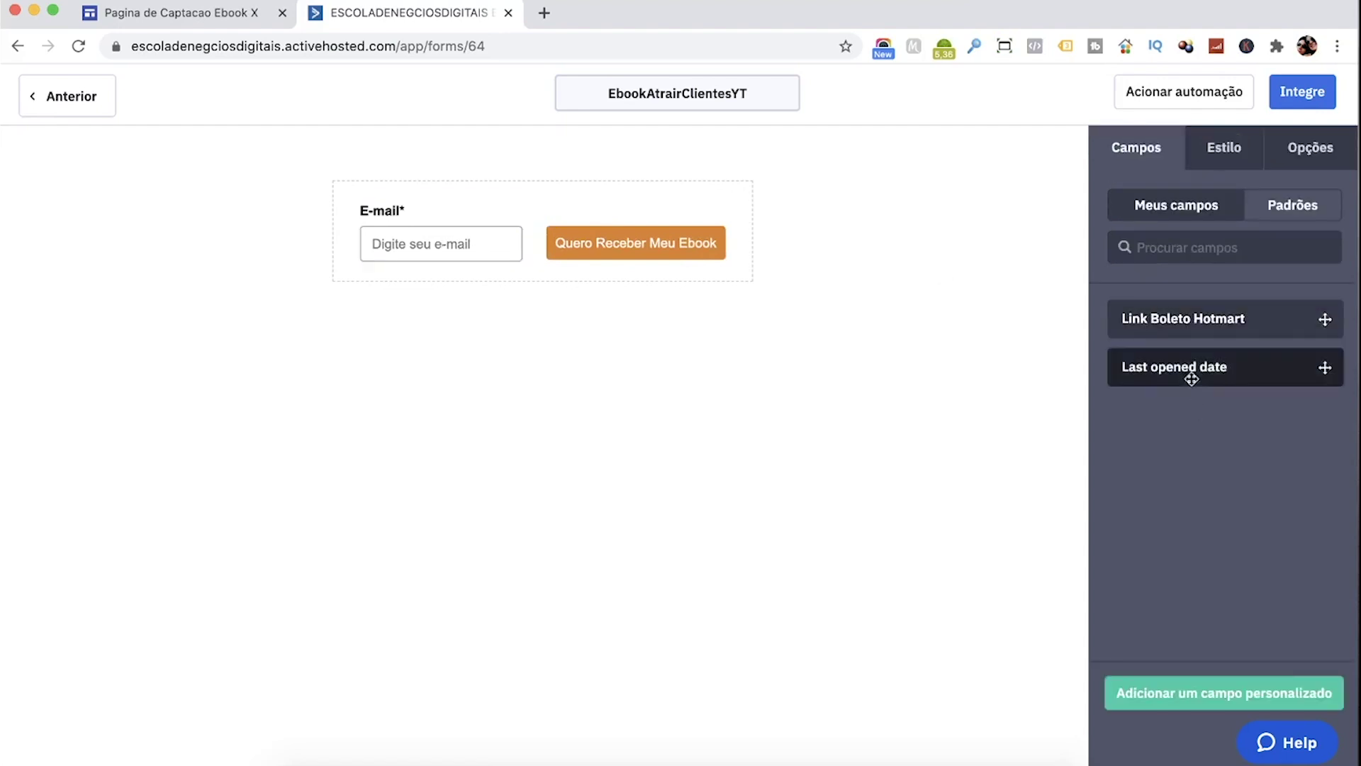
pyautogui.click(397, 237)
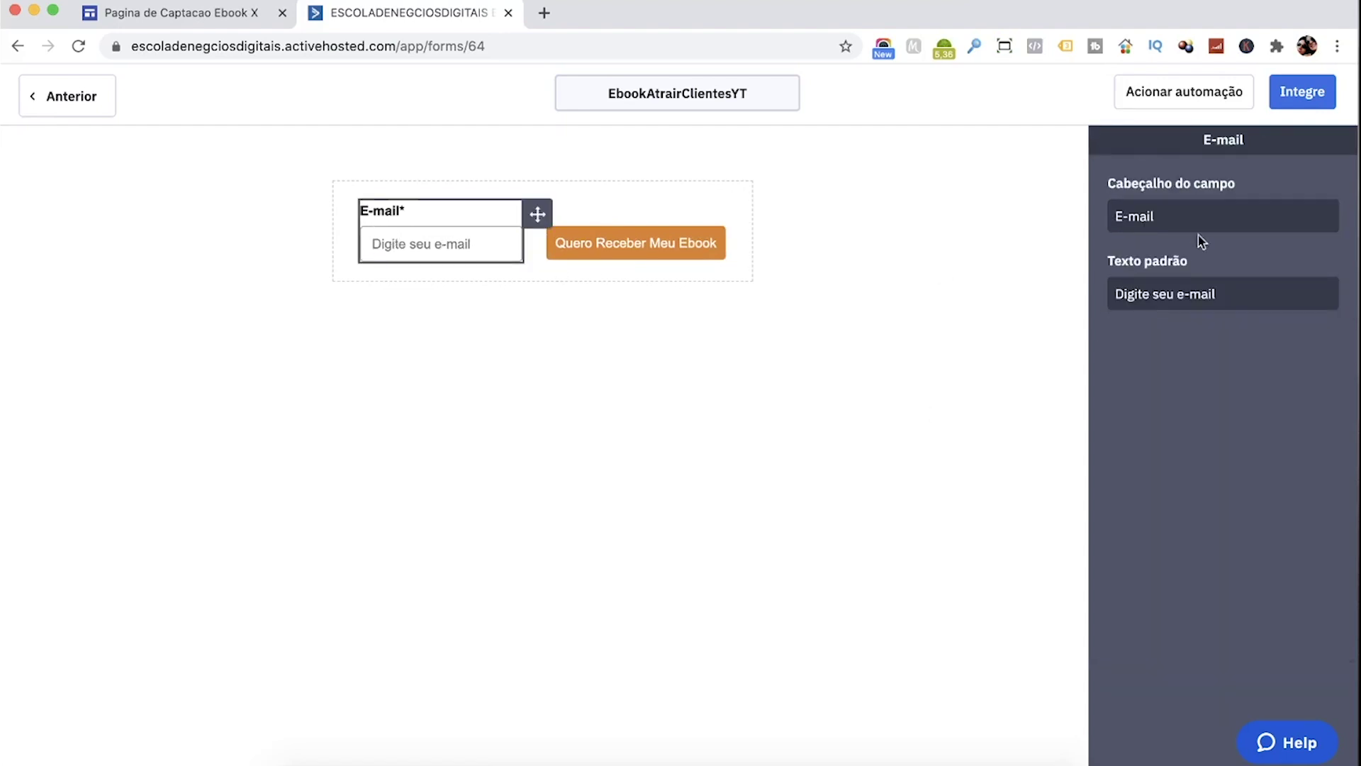
pyautogui.click(1119, 216)
pyautogui.click(903, 322)
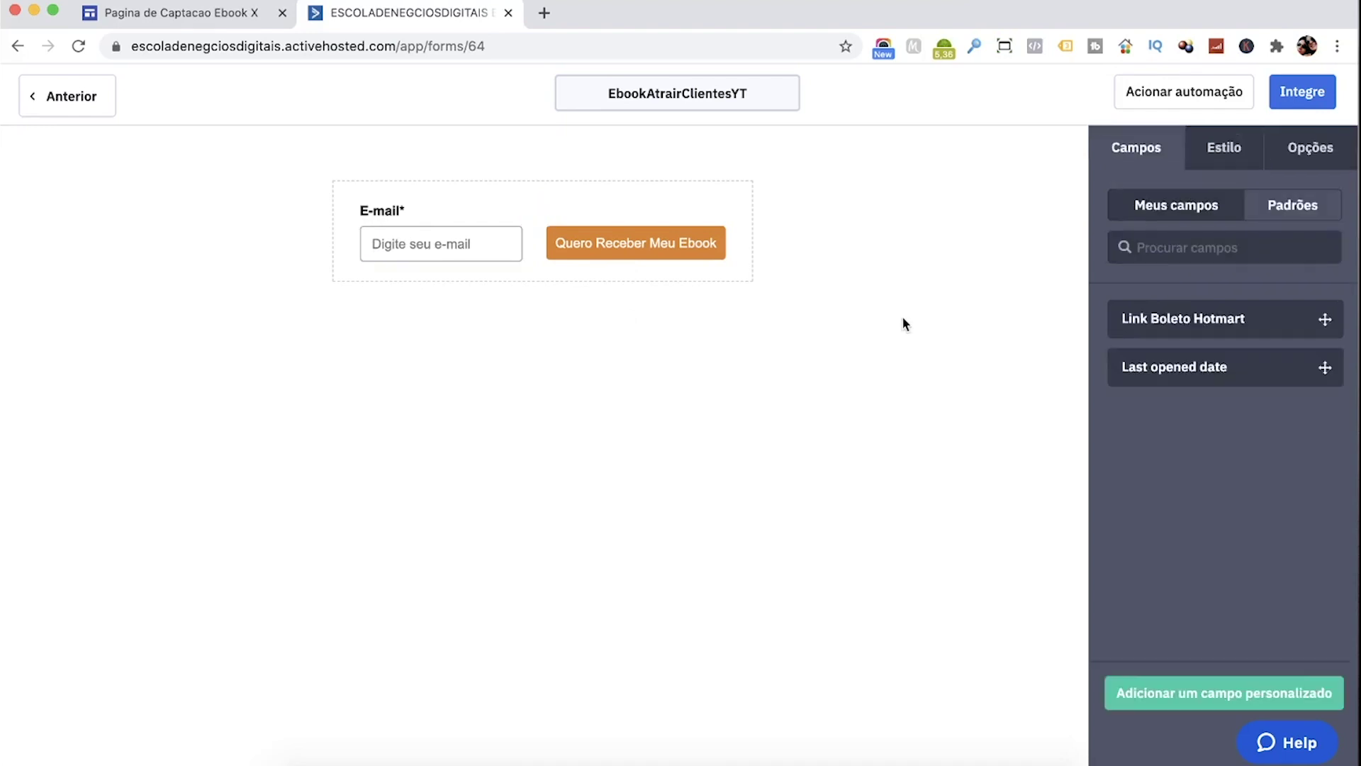
# Step: Switch the form to the stacked layout, with the e-mail field above the button
pyautogui.click(1216, 150)
pyautogui.click(1171, 261)
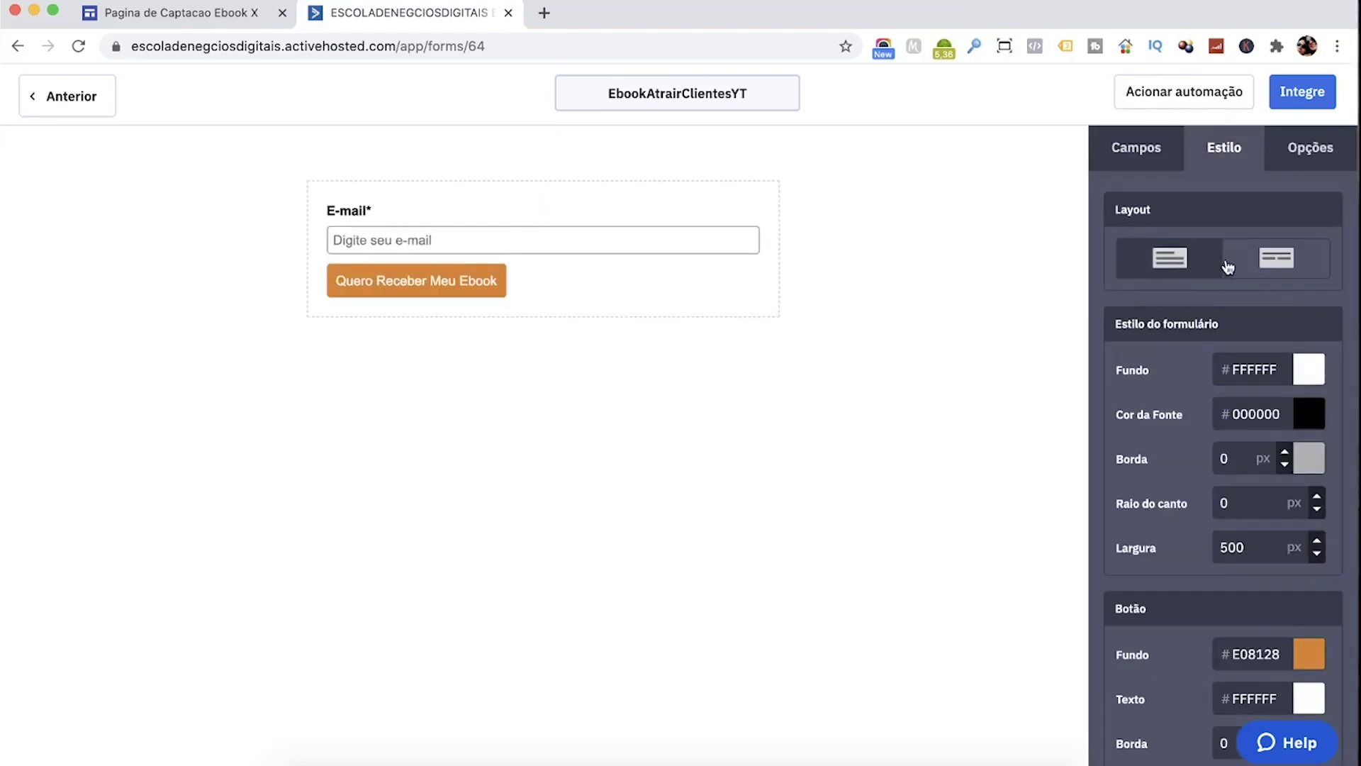
pyautogui.click(1265, 263)
pyautogui.click(1179, 266)
# Step: Remove the "E-mail" header of the e-mail field, keeping only its placeholder text
pyautogui.click(489, 212)
pyautogui.moveTo(1215, 217); pyautogui.dragTo(1021, 207)
pyautogui.click(1021, 207)
pyautogui.click(515, 213)
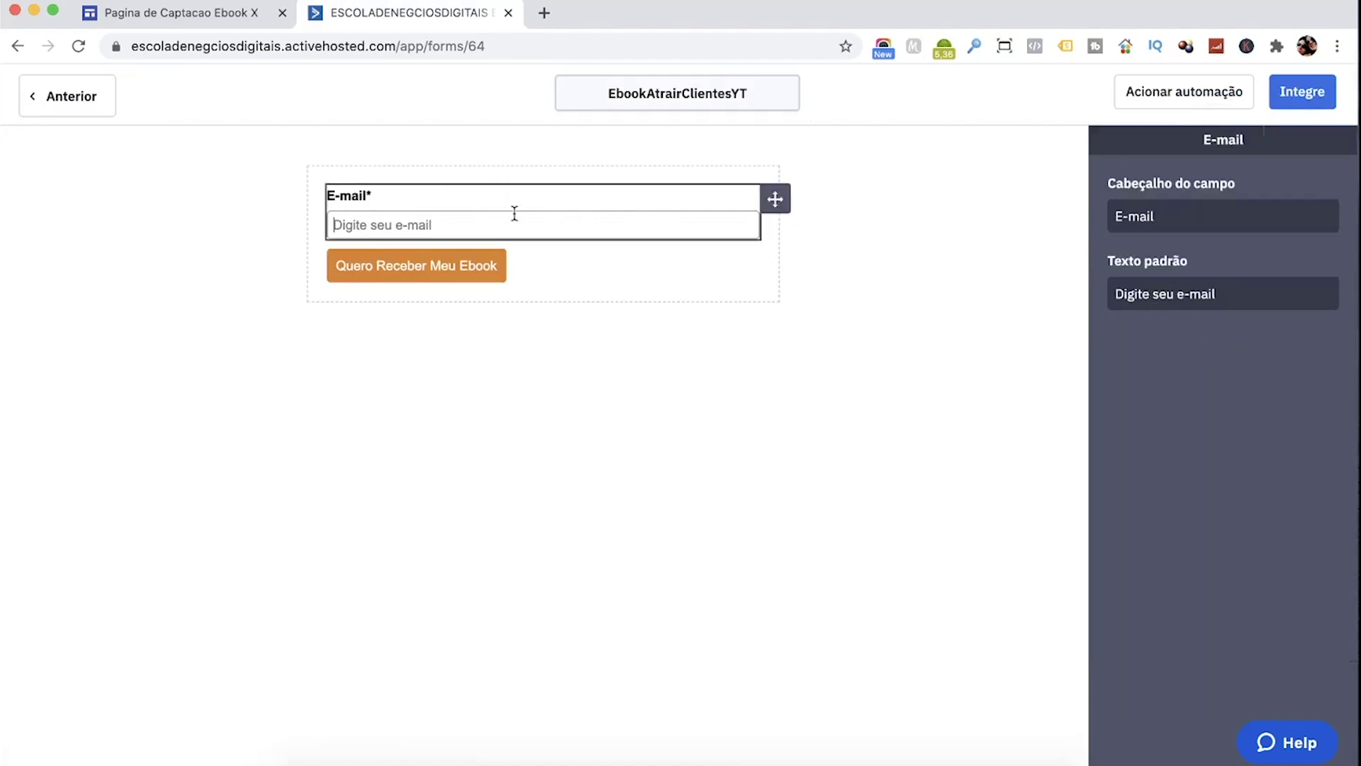
pyautogui.moveTo(1196, 207); pyautogui.dragTo(1122, 212)
pyautogui.press('BackSpace')
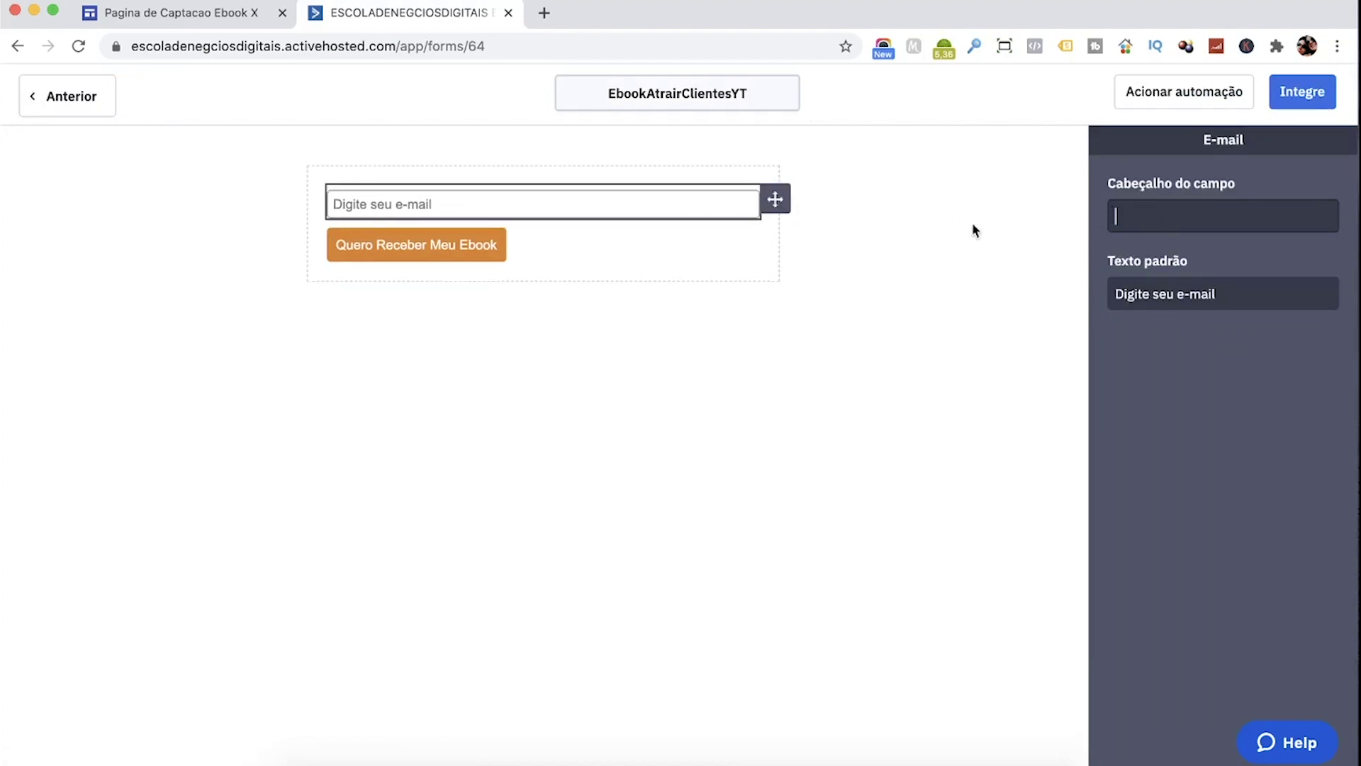
pyautogui.click(971, 224)
# Step: Proceed to the form's integration page, switch to Google Sites and re-save the embedded form block to refresh it
pyautogui.scroll(-3, 1172, 456)
pyautogui.scroll(-5, 1176, 434)
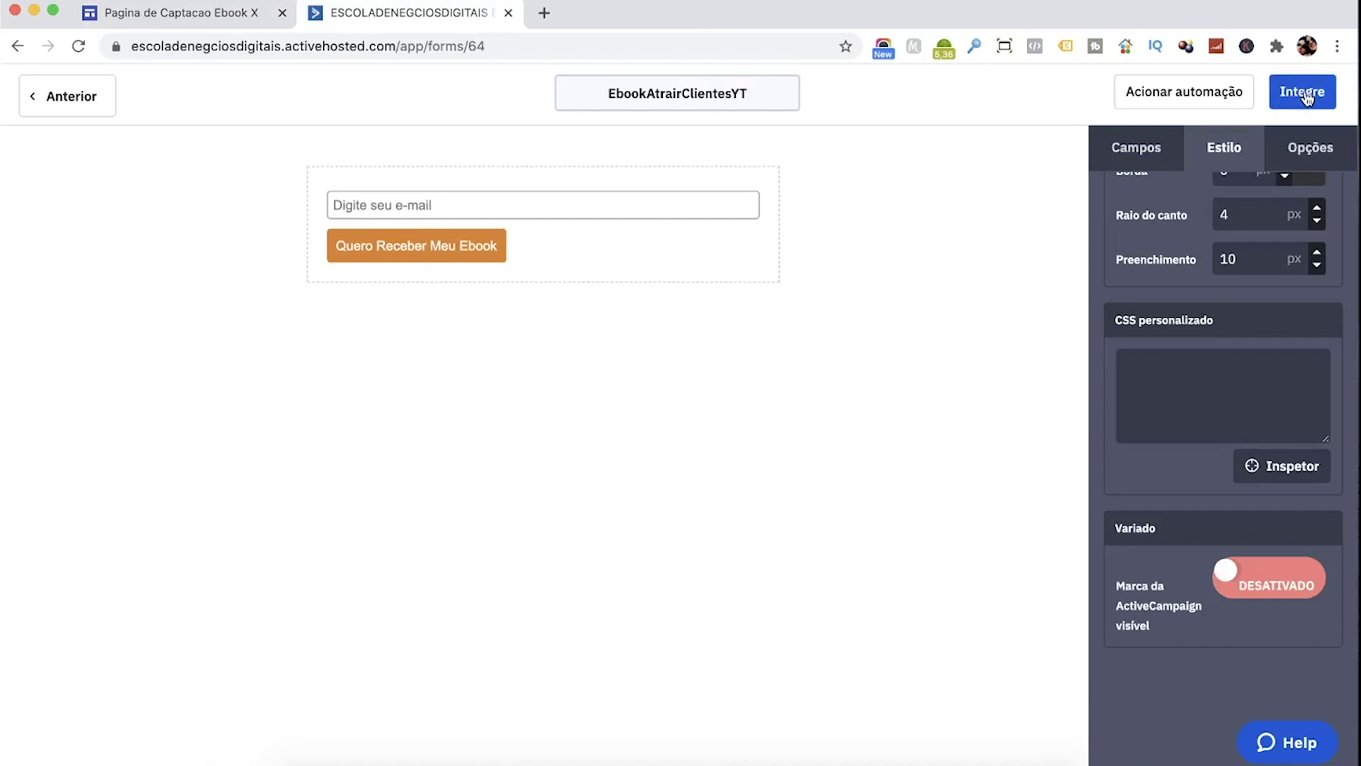
pyautogui.click(1303, 92)
pyautogui.click(212, 12)
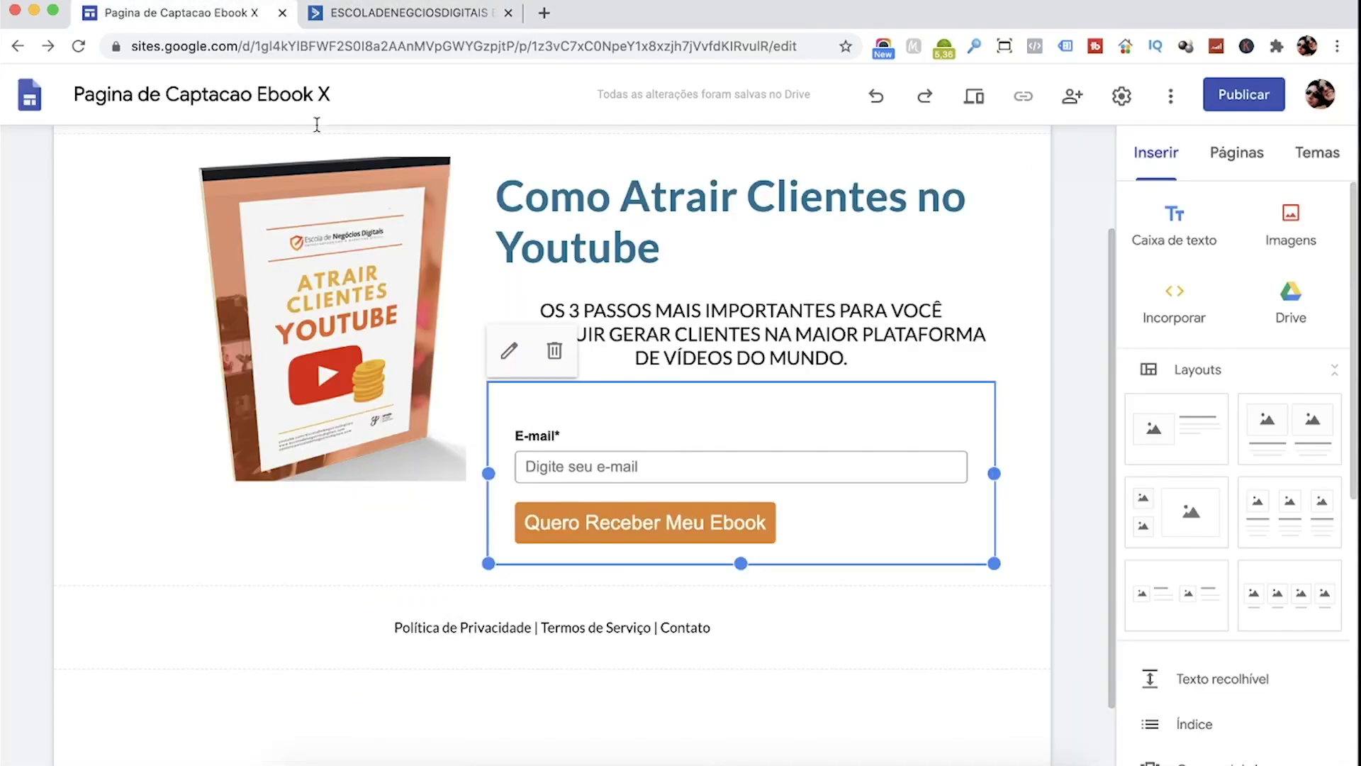
pyautogui.click(508, 358)
pyautogui.click(871, 523)
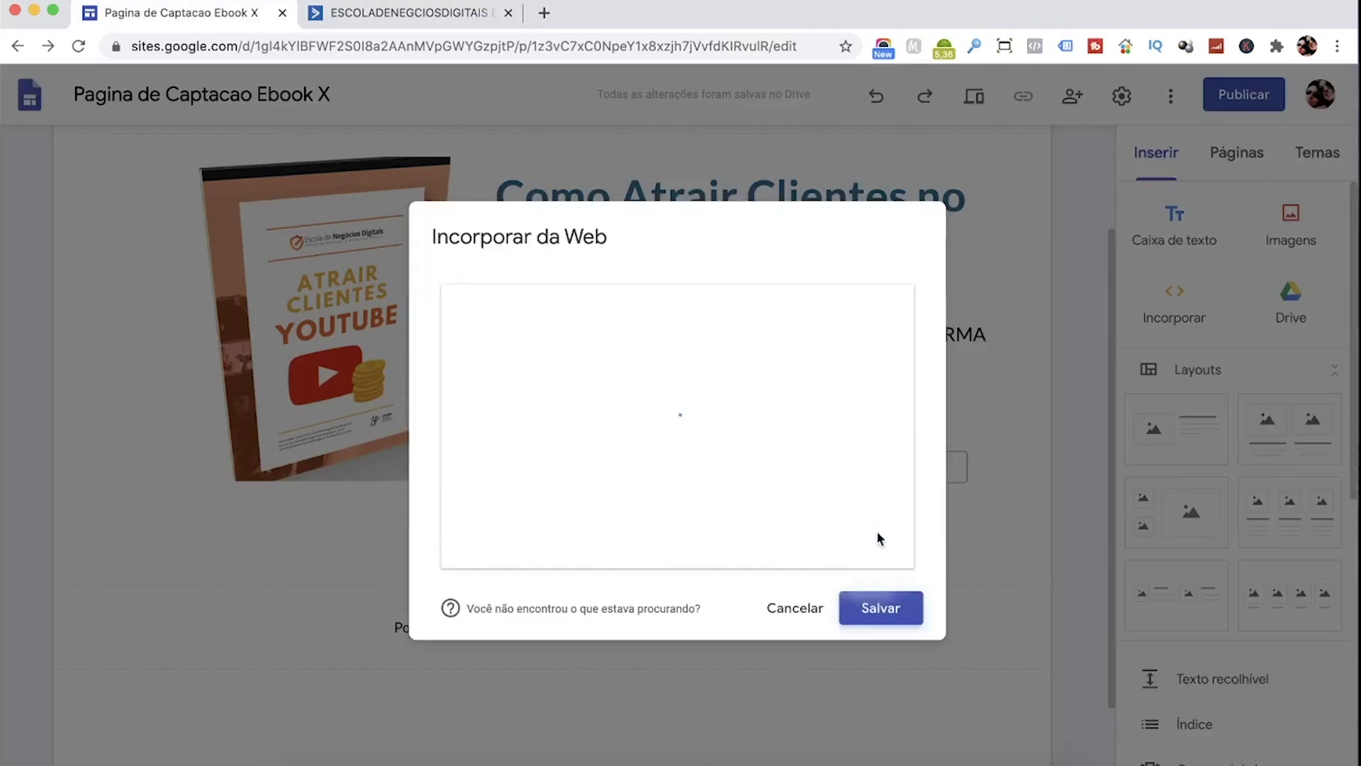
pyautogui.click(879, 523)
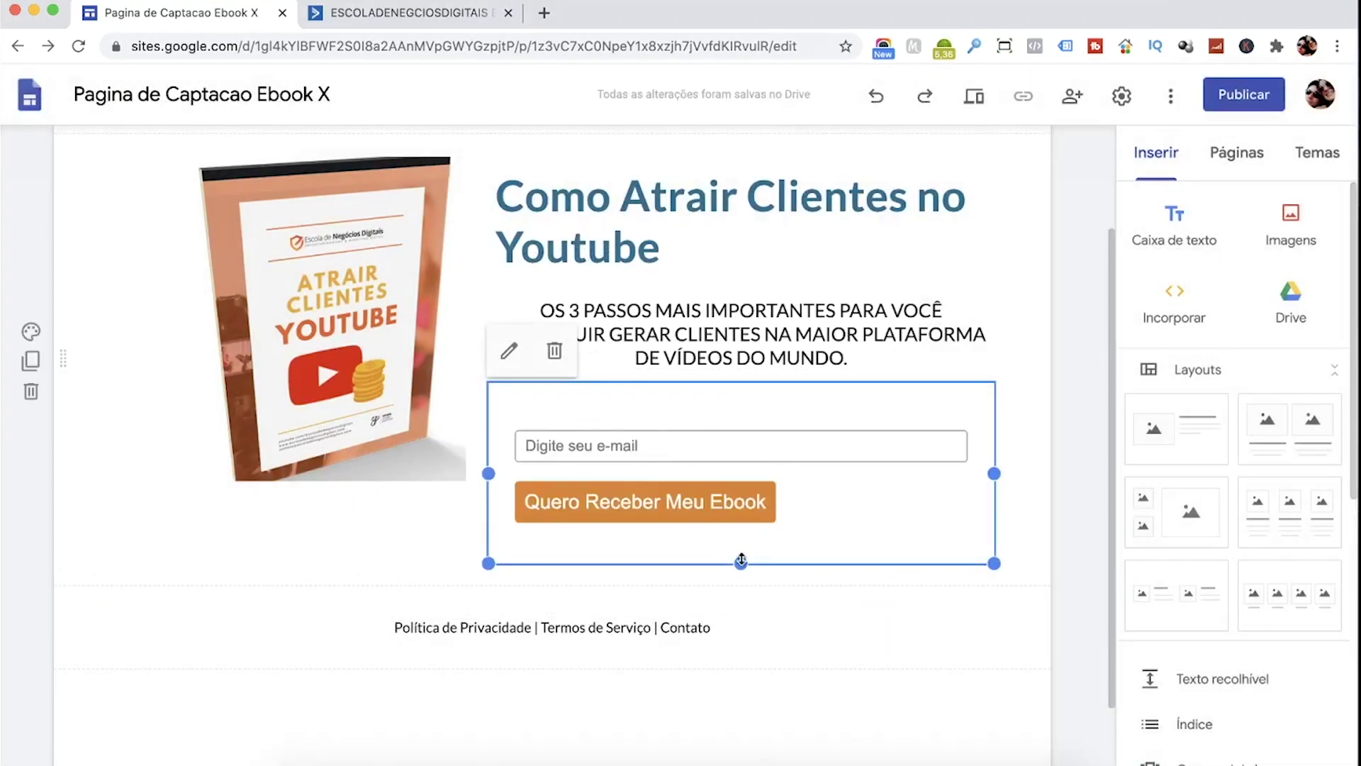
# Step: Reduce the height of the embedded form block so it ends just below the button
pyautogui.moveTo(740, 563); pyautogui.dragTo(741, 531)
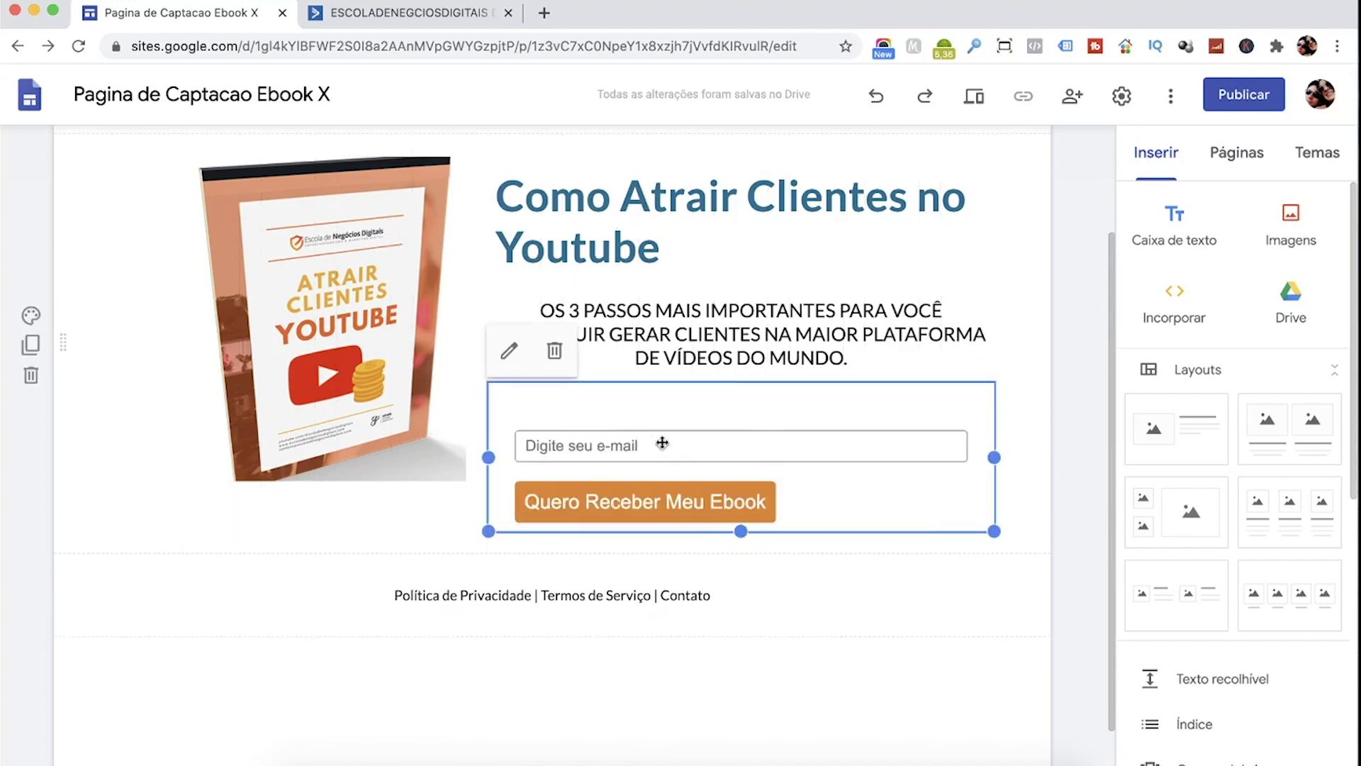
pyautogui.click(811, 593)
pyautogui.click(754, 687)
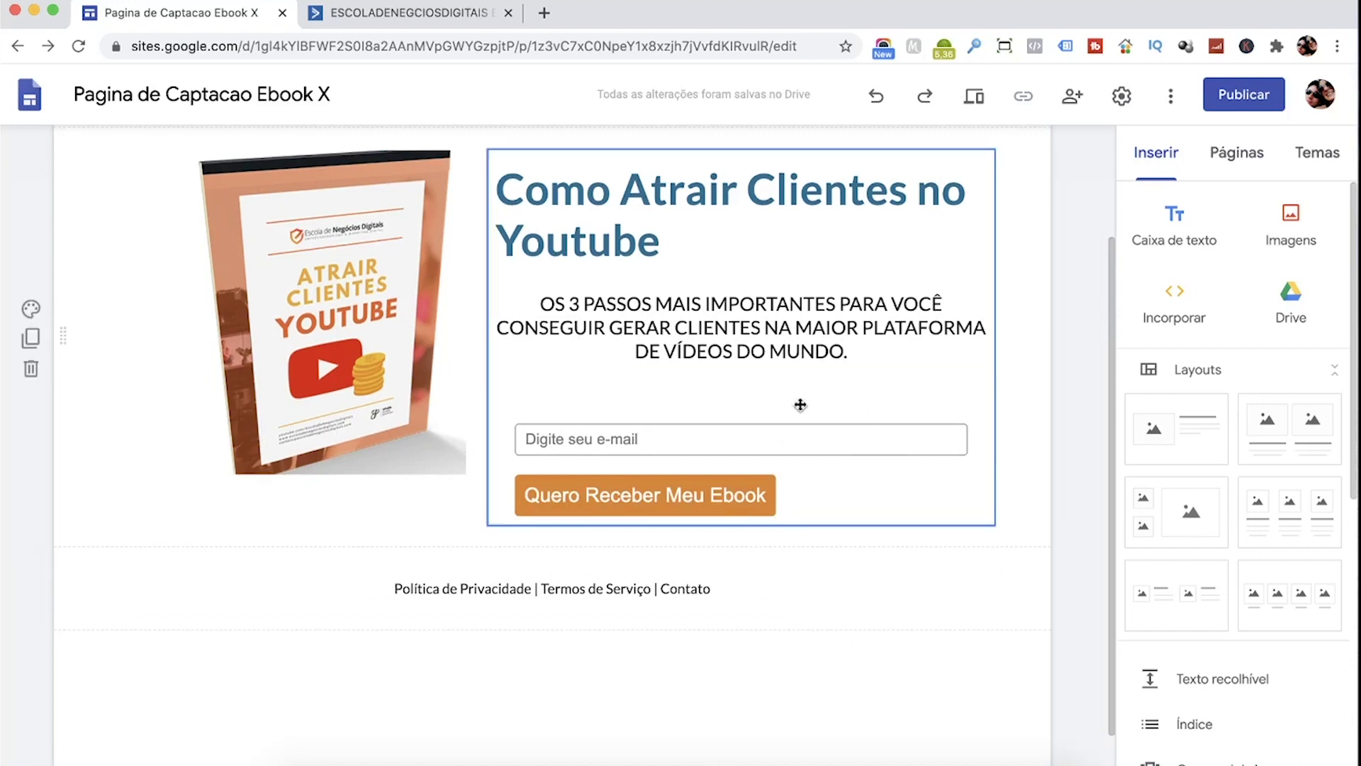
# Step: Set the background of the ebook section to Ênfase 1
pyautogui.scroll(3, 522, 392)
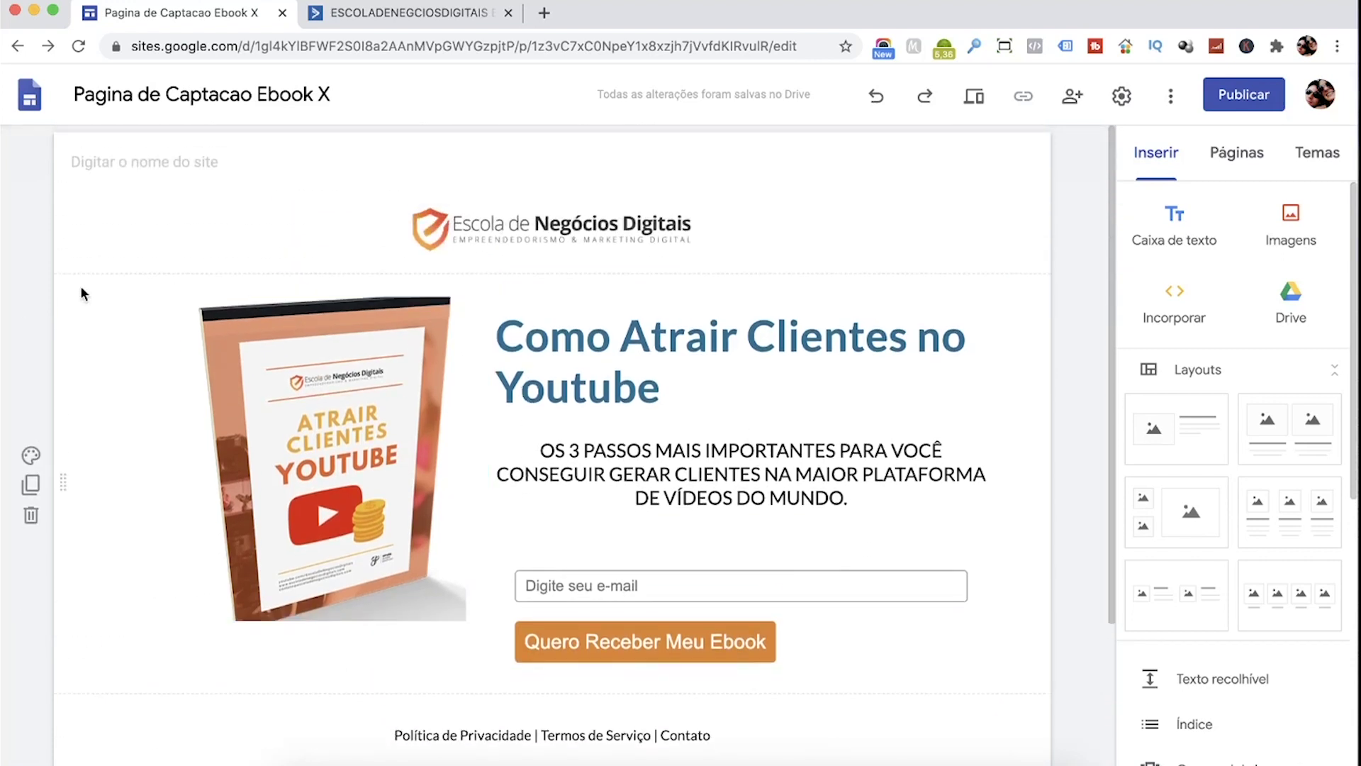
pyautogui.click(30, 455)
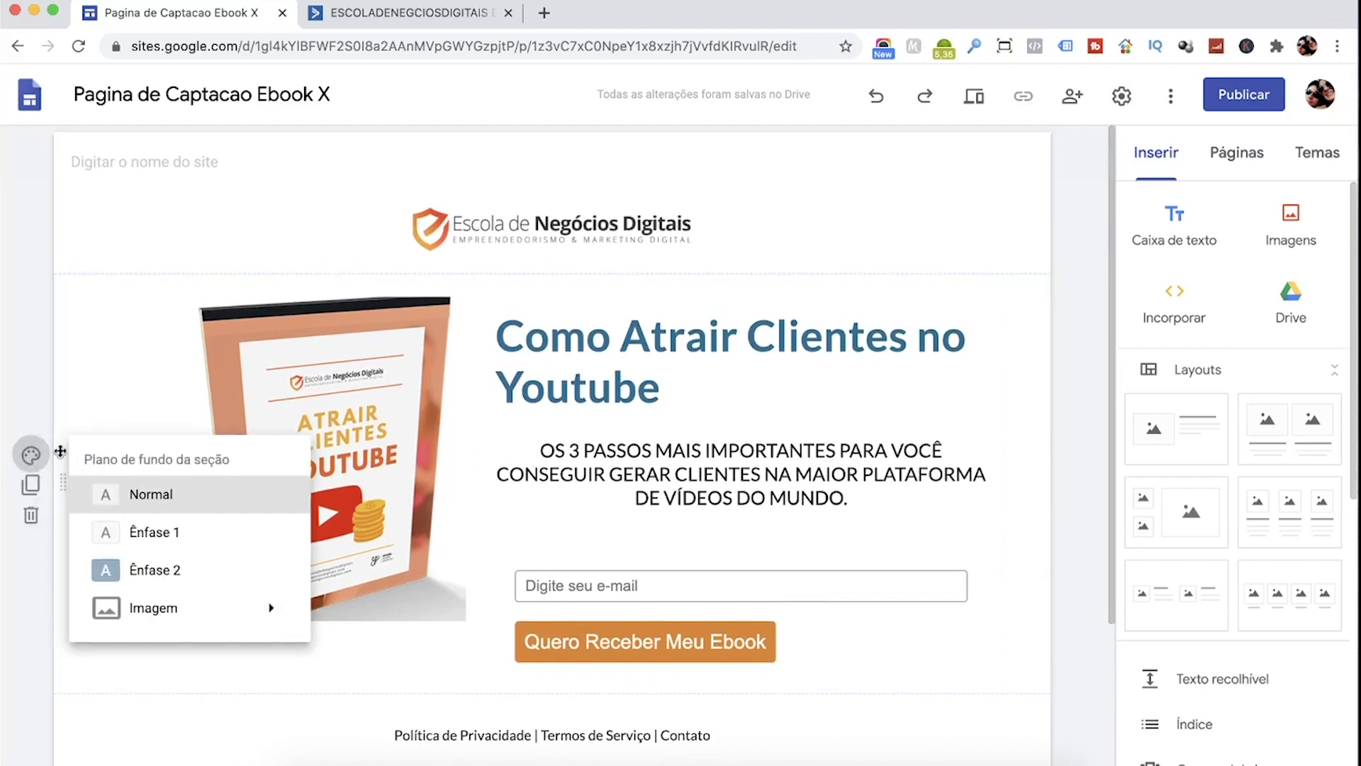
pyautogui.click(106, 533)
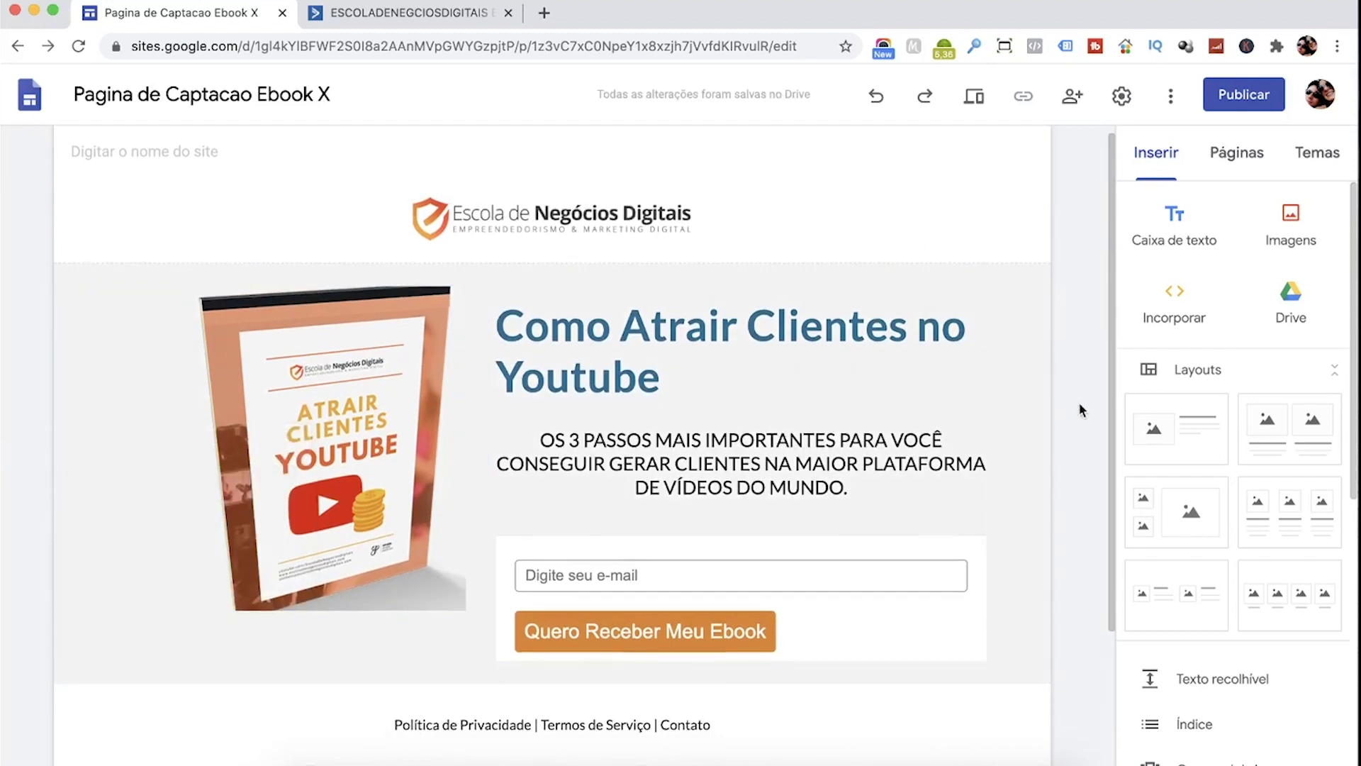
# Step: Examine the landing page from the logo header to the footer links, checking the form against the section background
pyautogui.scroll(-3, 1079, 401)
pyautogui.scroll(2, 1072, 406)
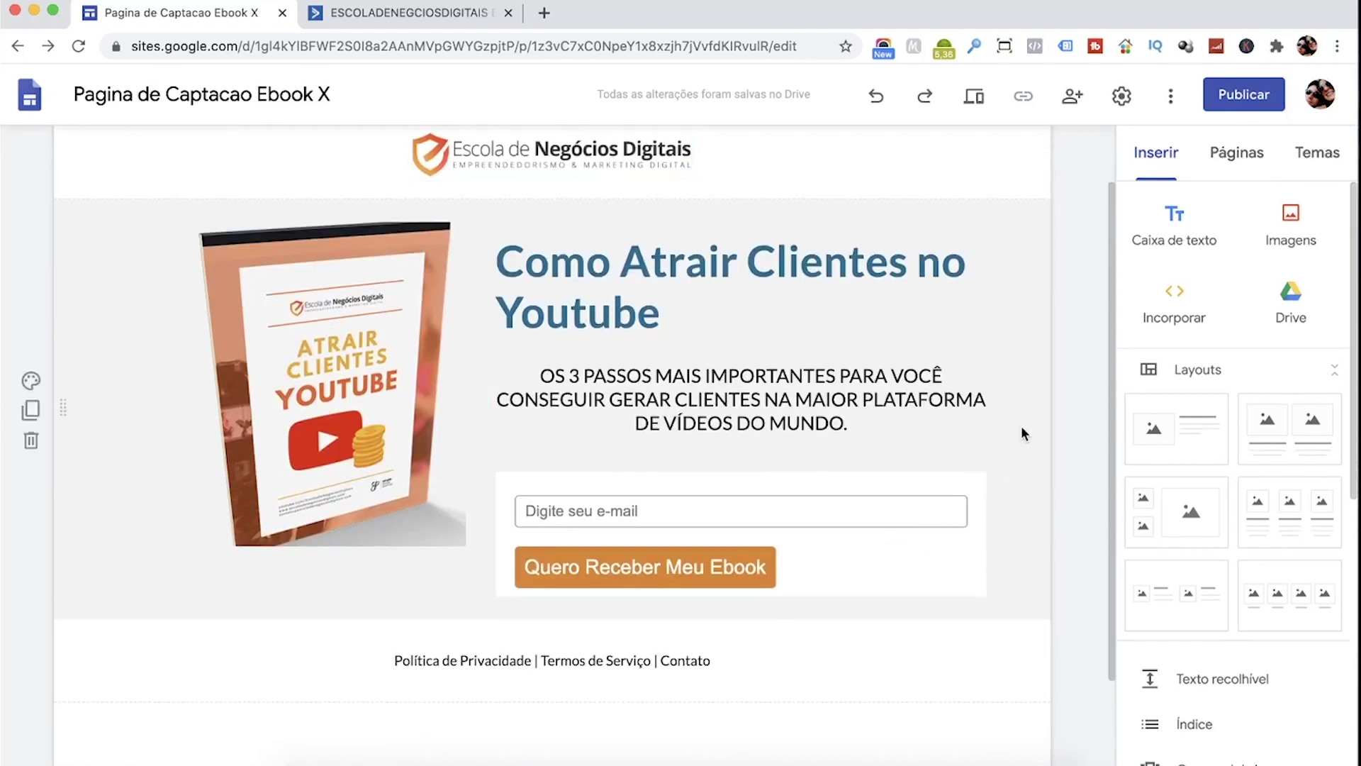
pyautogui.scroll(1, 1074, 405)
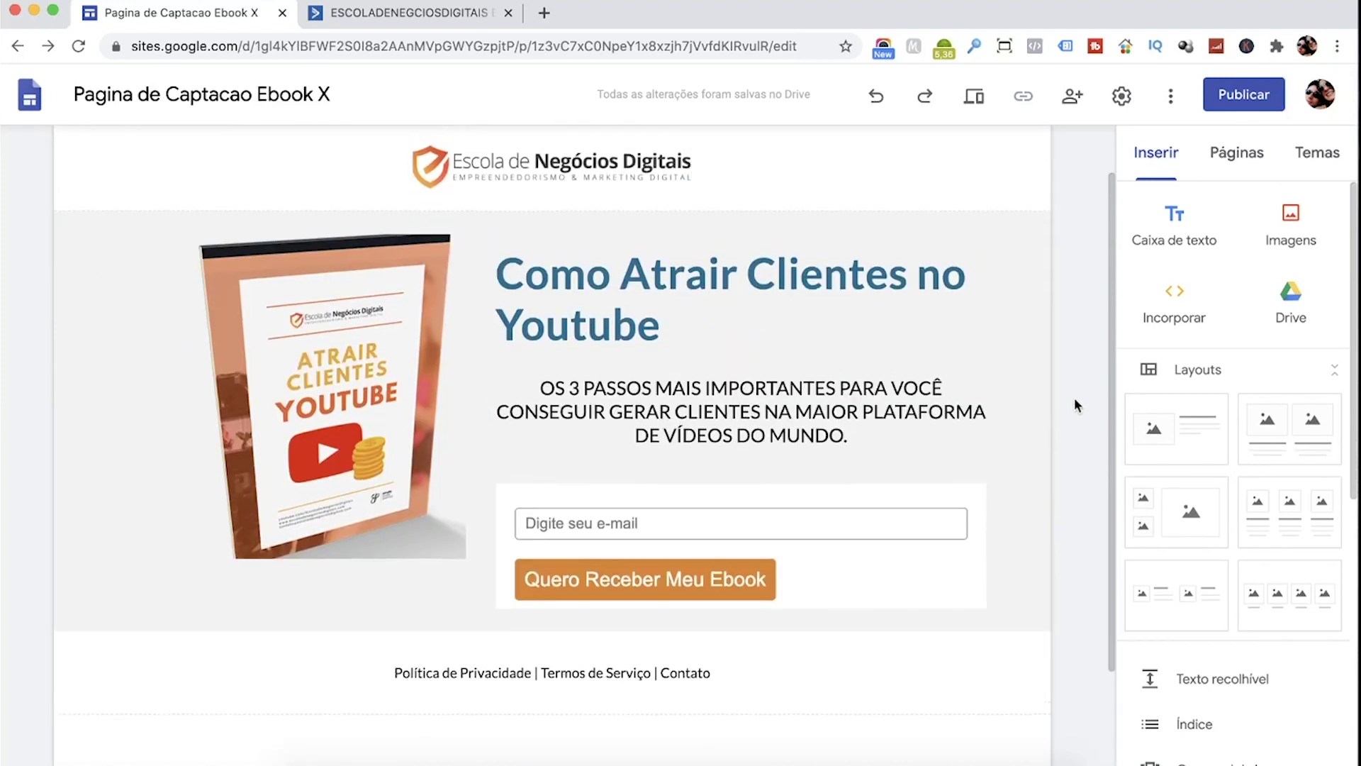
pyautogui.scroll(-2, 1074, 400)
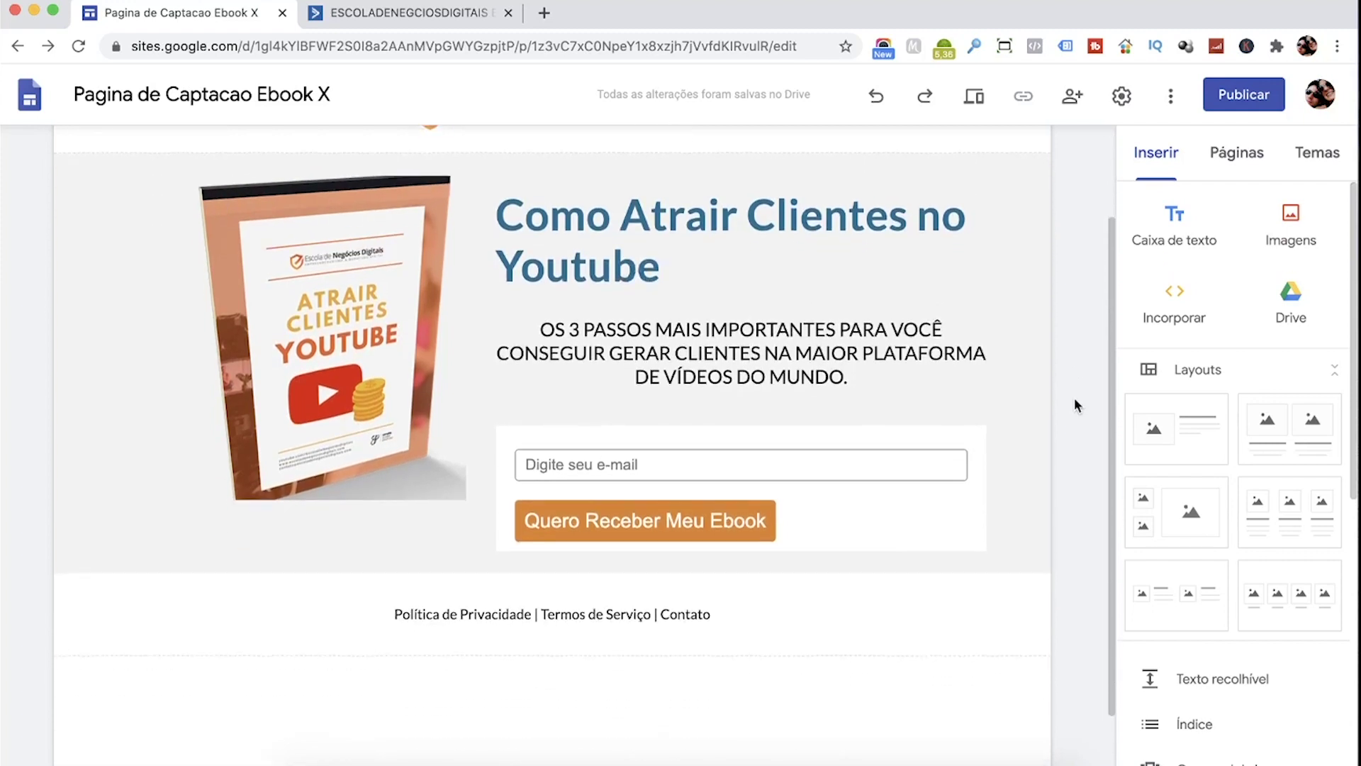
pyautogui.click(1067, 434)
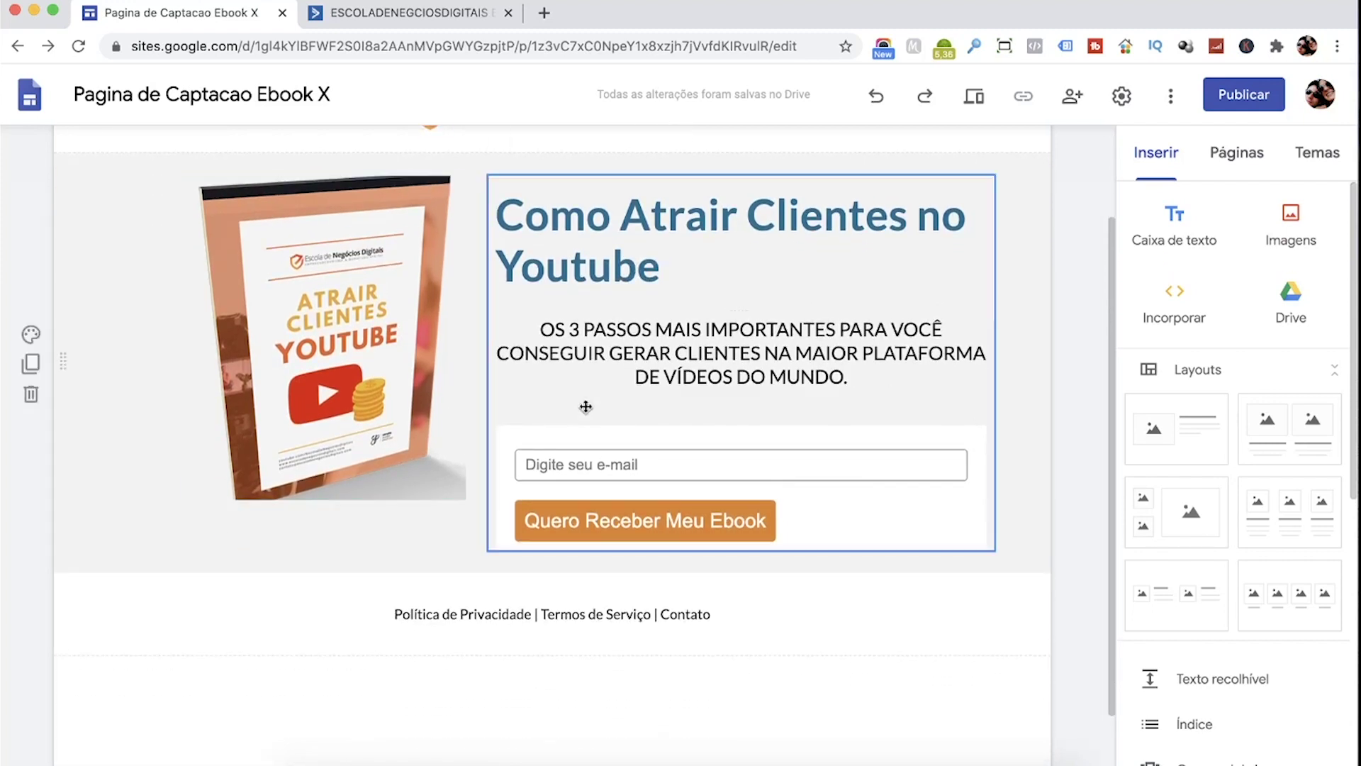
pyautogui.scroll(1, 594, 468)
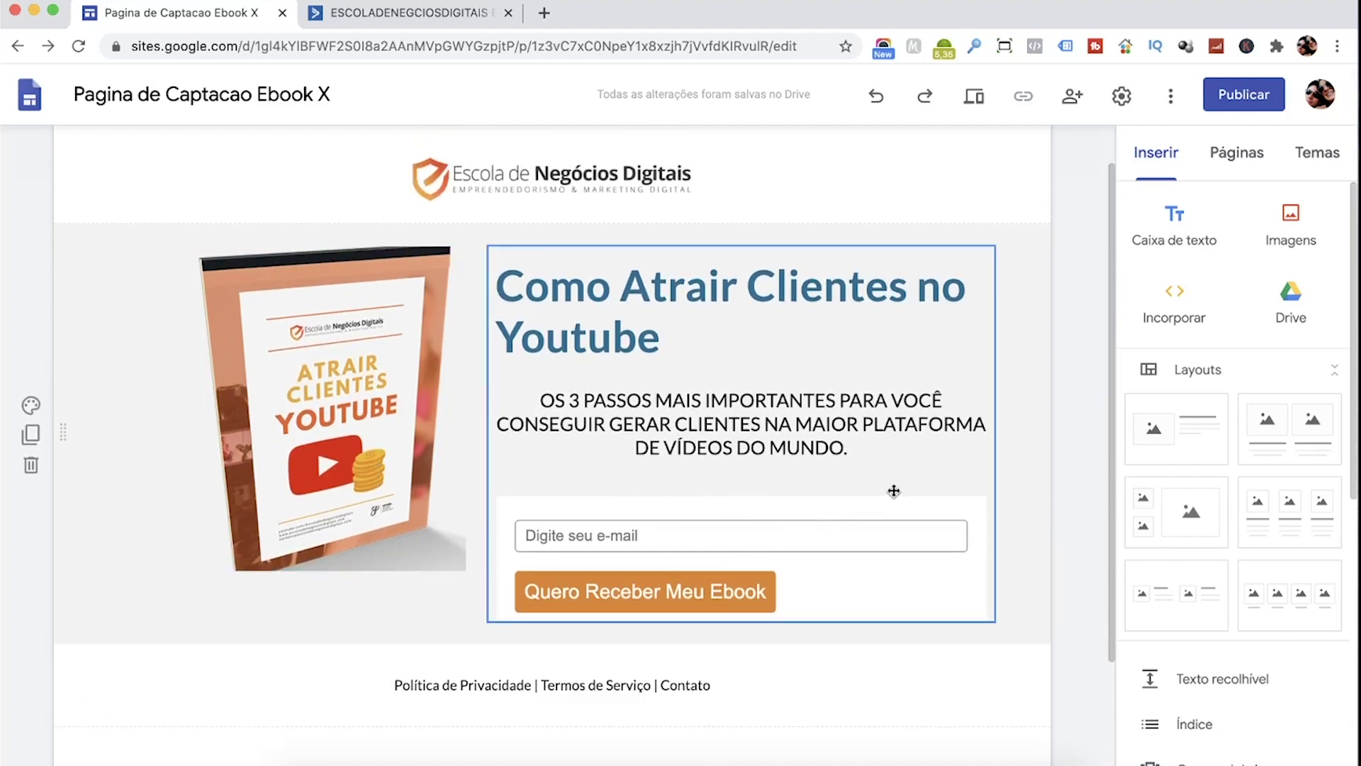
pyautogui.scroll(-2, 875, 482)
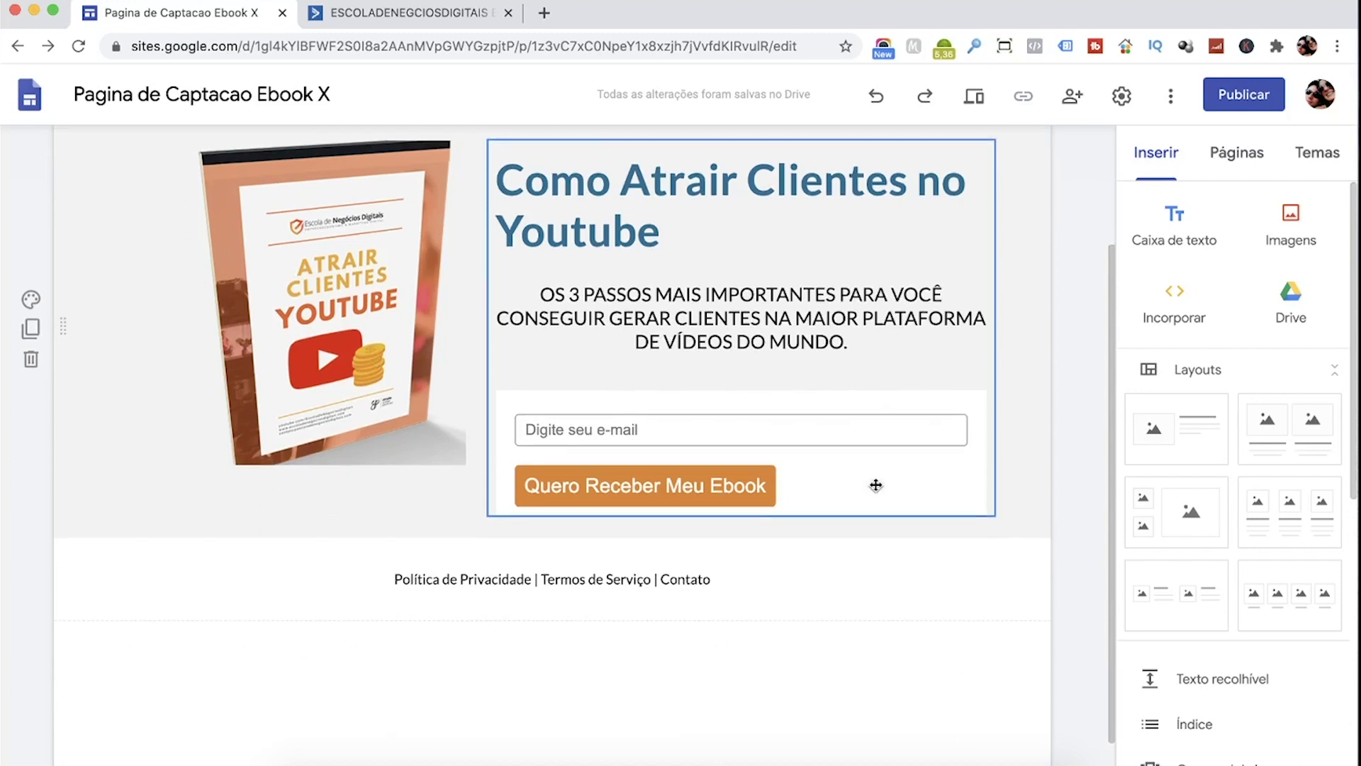
pyautogui.scroll(2, 876, 482)
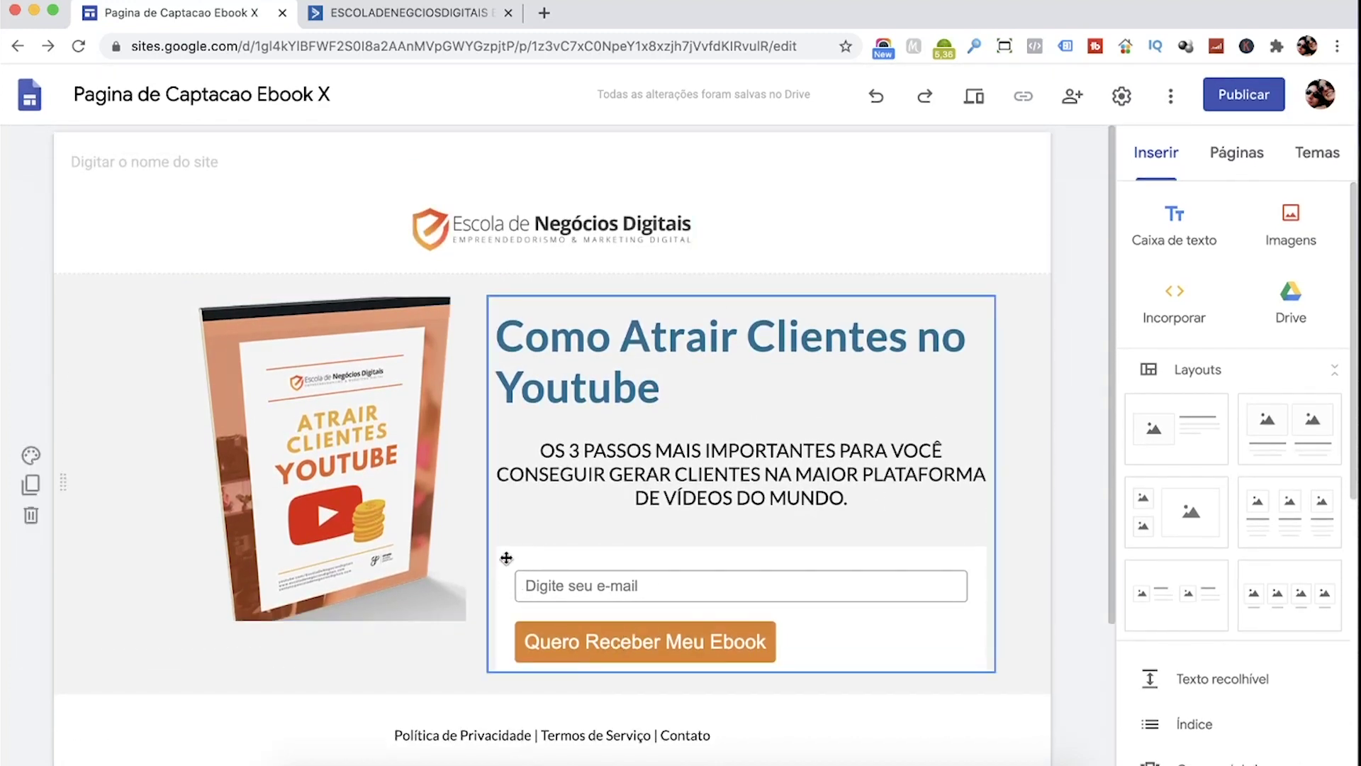
# Step: Start publishing the landing page to the web and try ebook-youtube as its web address
pyautogui.click(437, 21)
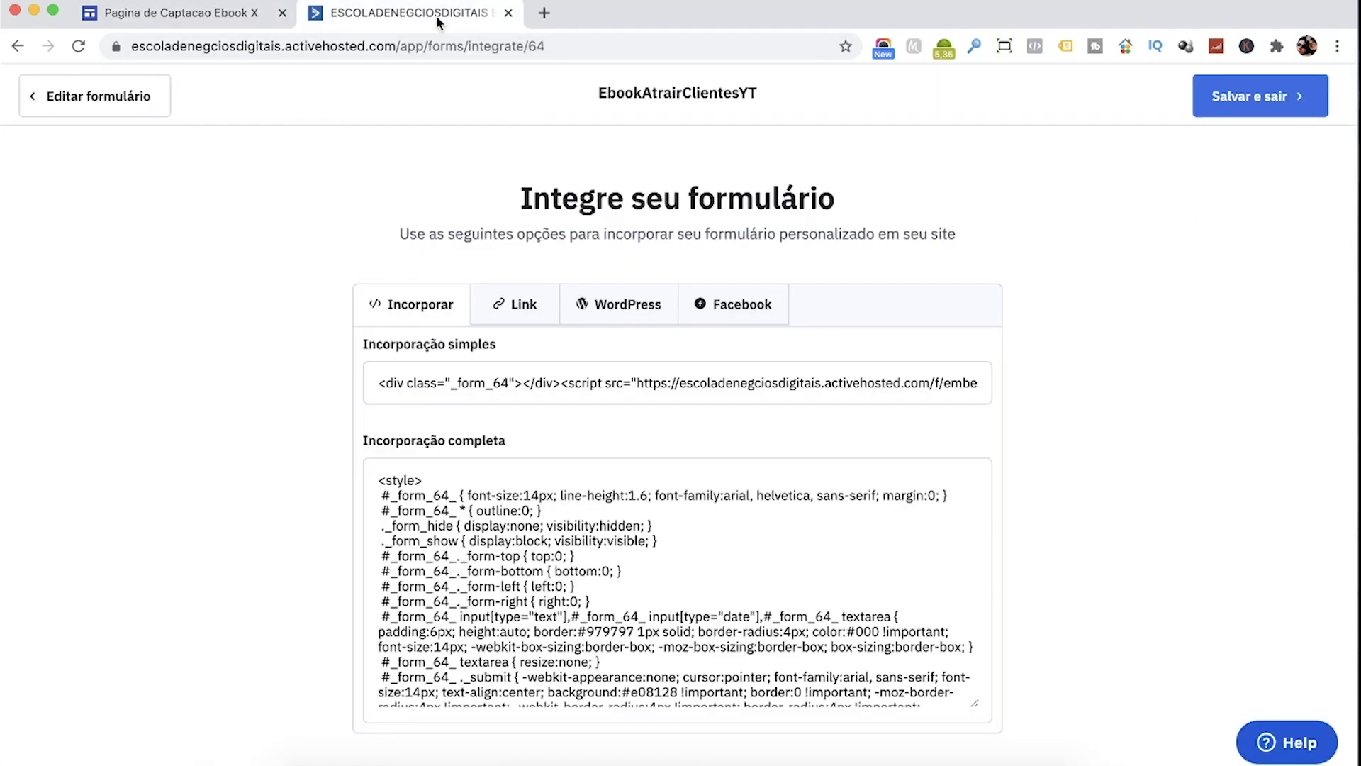
pyautogui.click(183, 14)
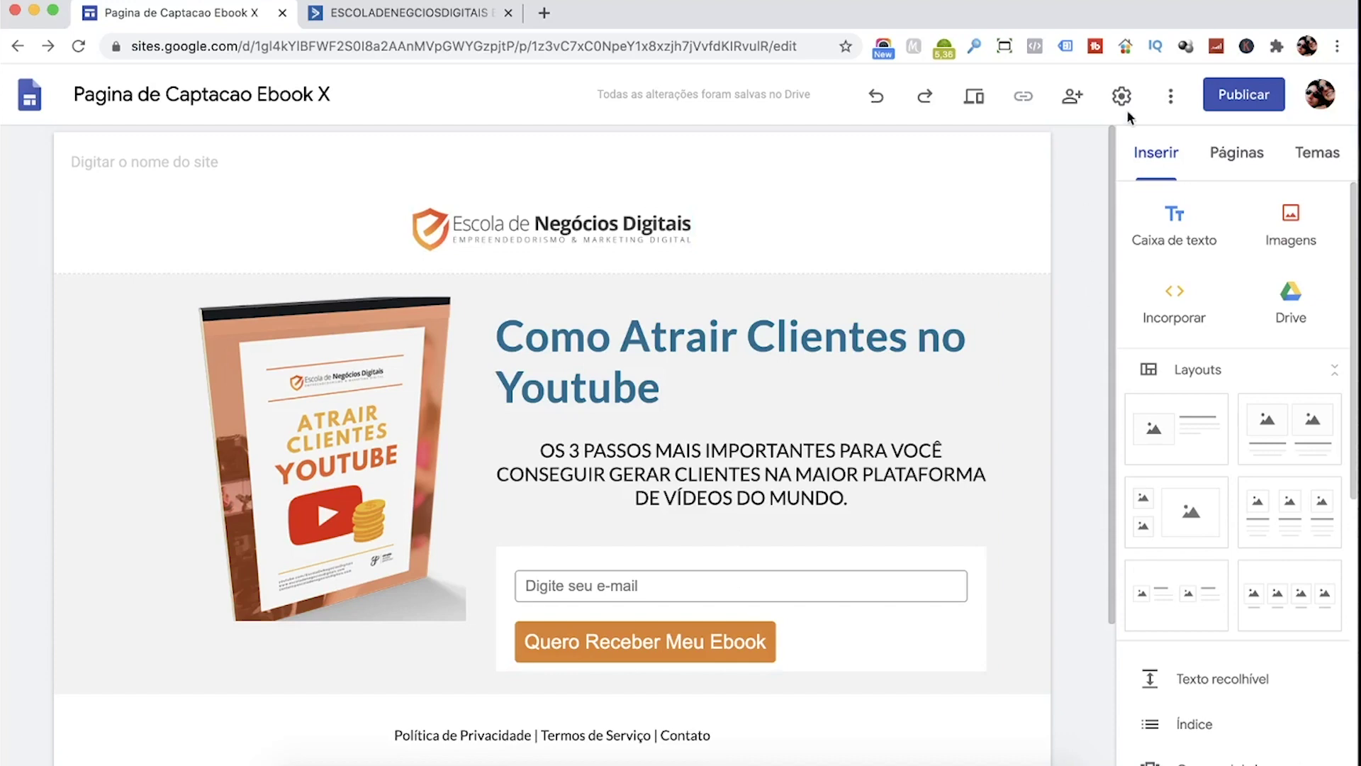
pyautogui.click(1243, 94)
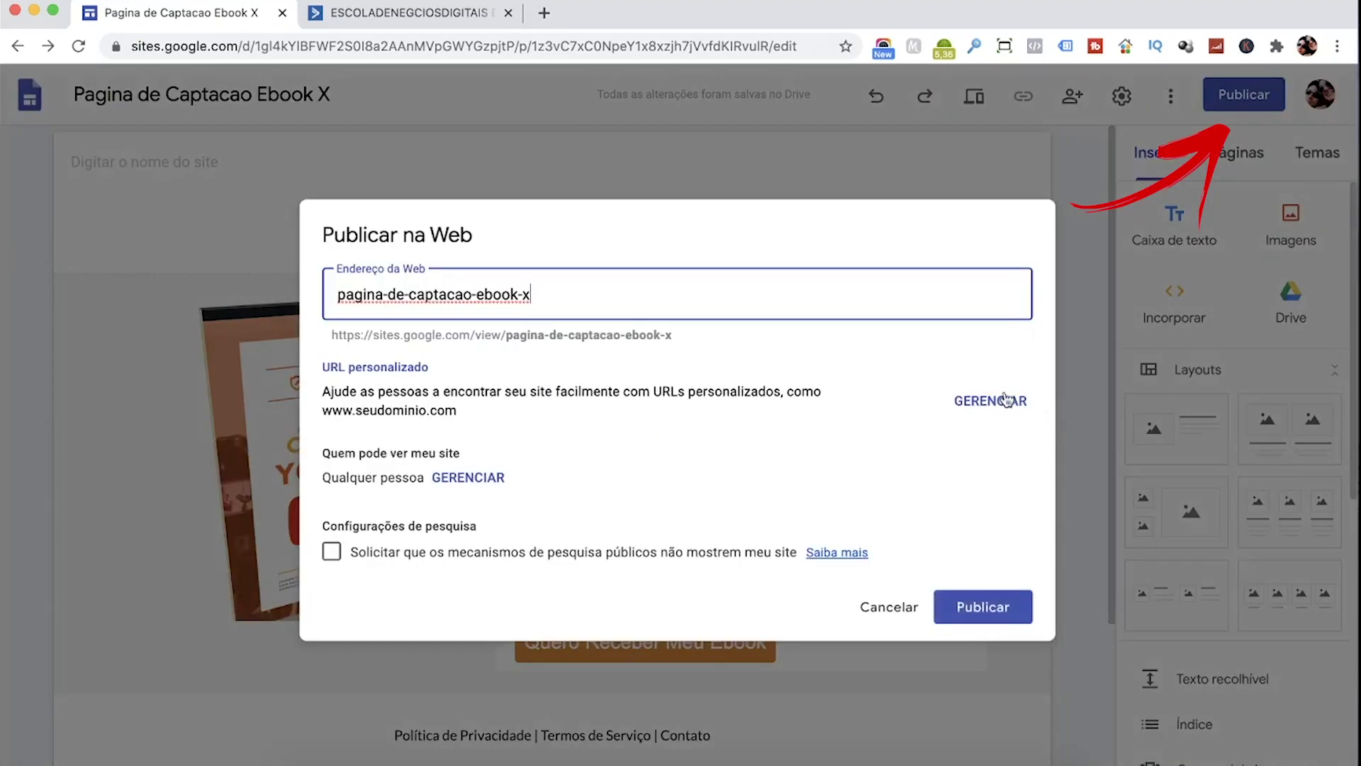
pyautogui.moveTo(581, 290); pyautogui.dragTo(303, 294)
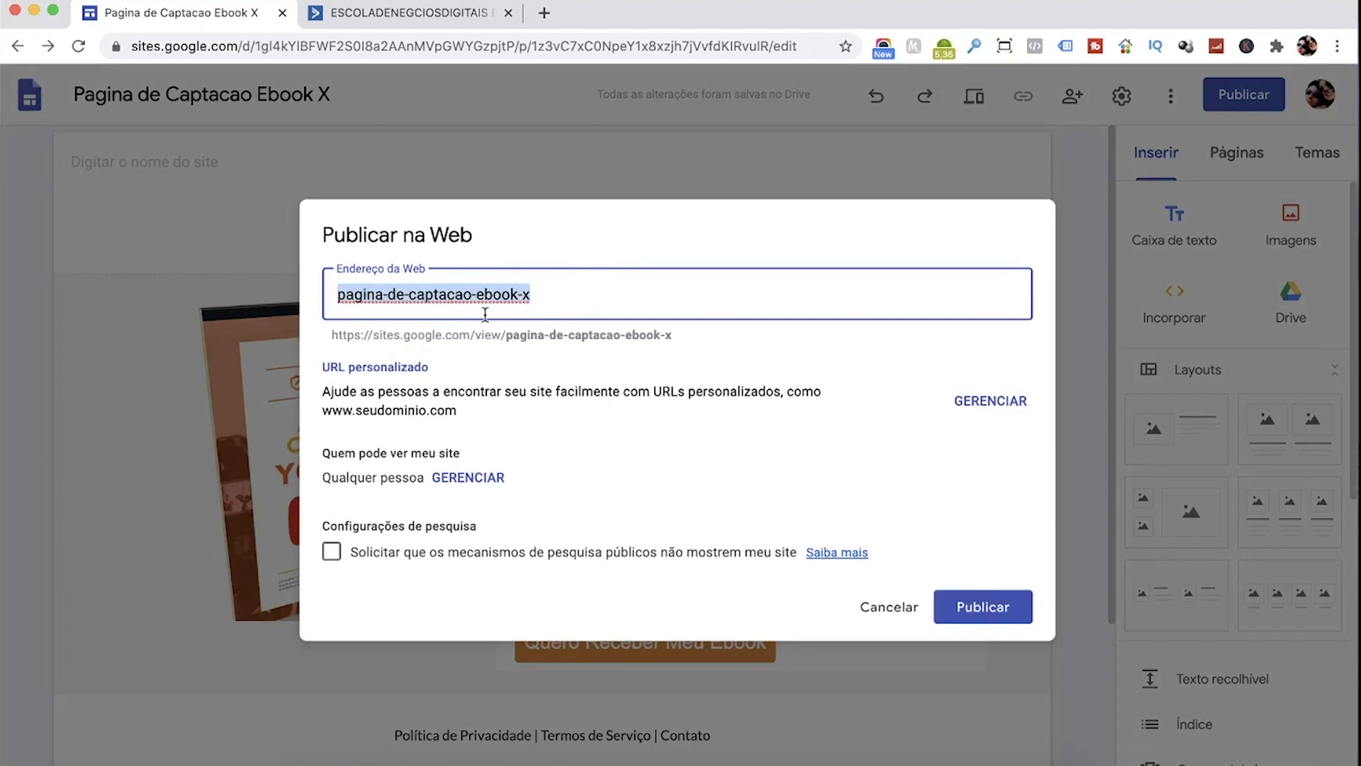
pyautogui.write('ebook-y')
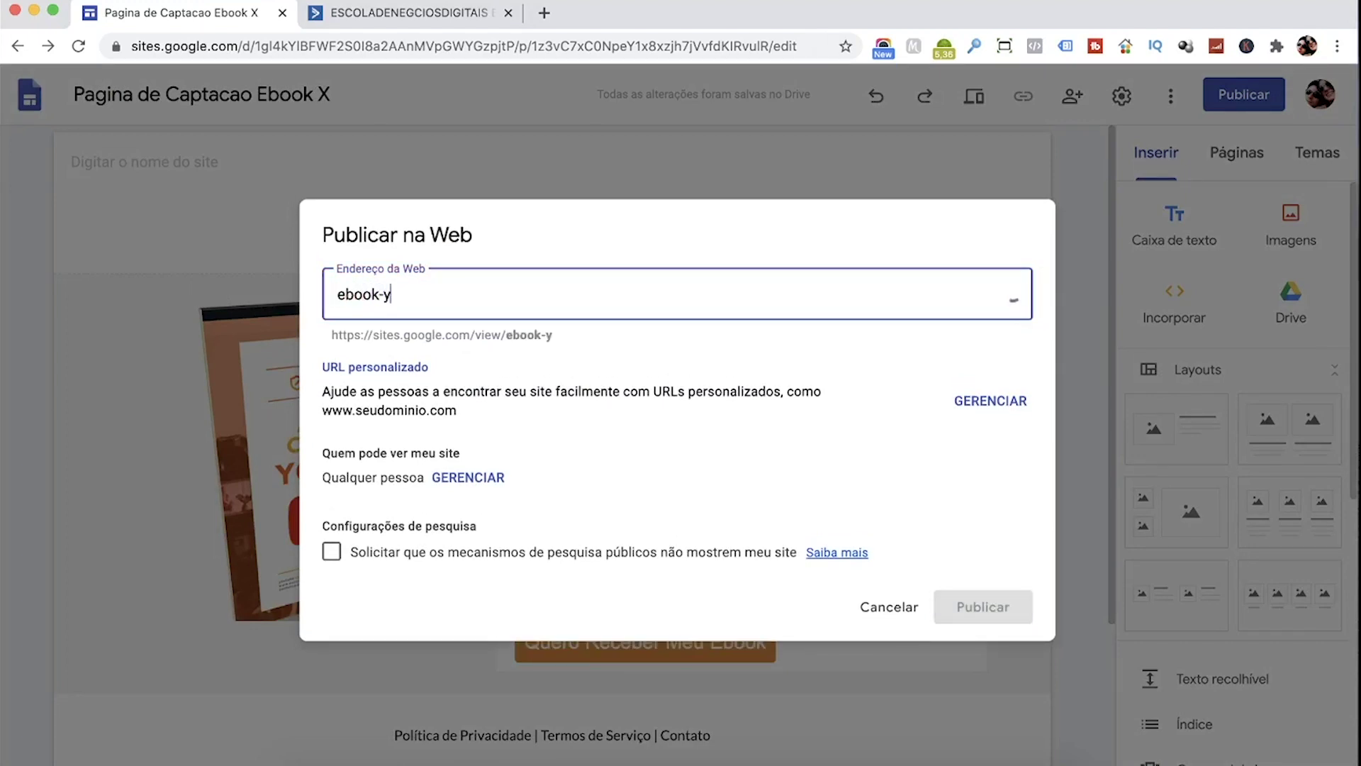
pyautogui.write('outube')
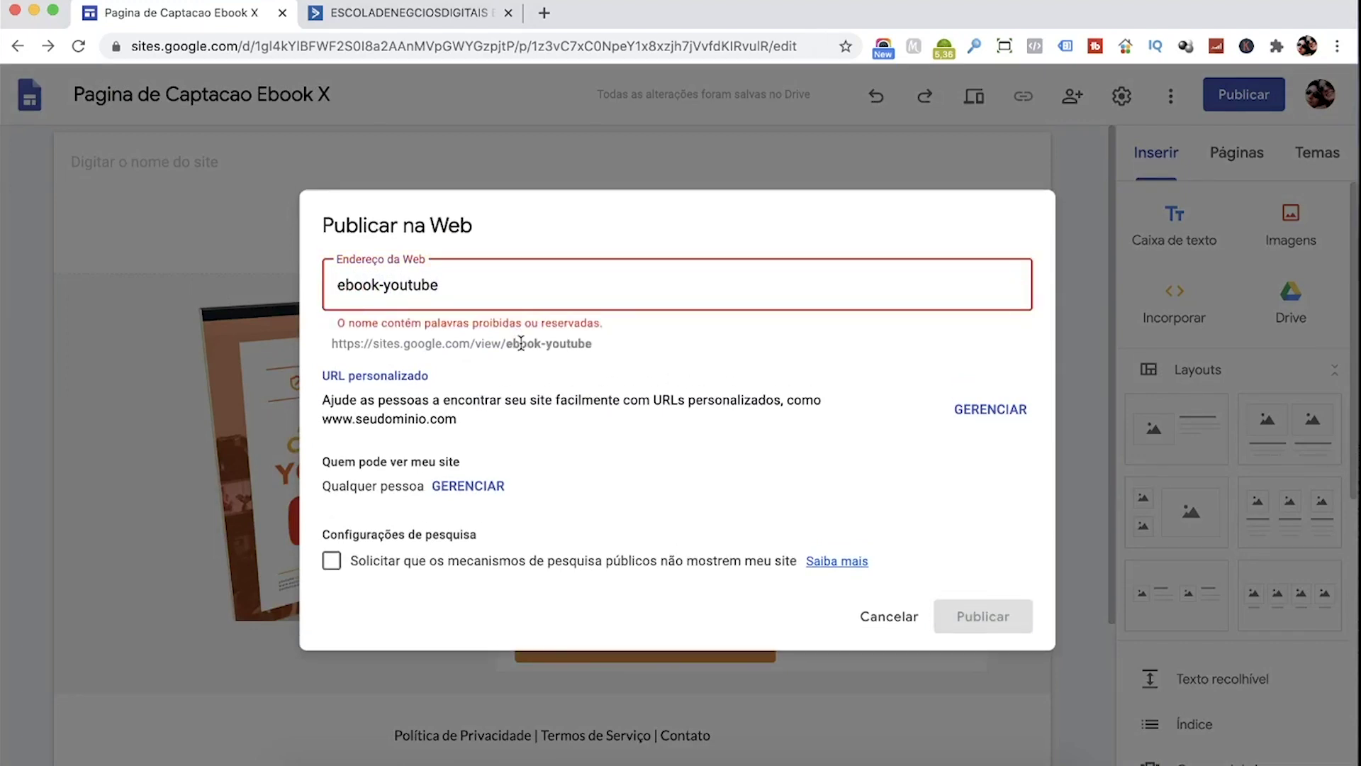
# Step: Publish the site under the web address ebook-atrair-cliente and open the live page
pyautogui.doubleClick(415, 286)
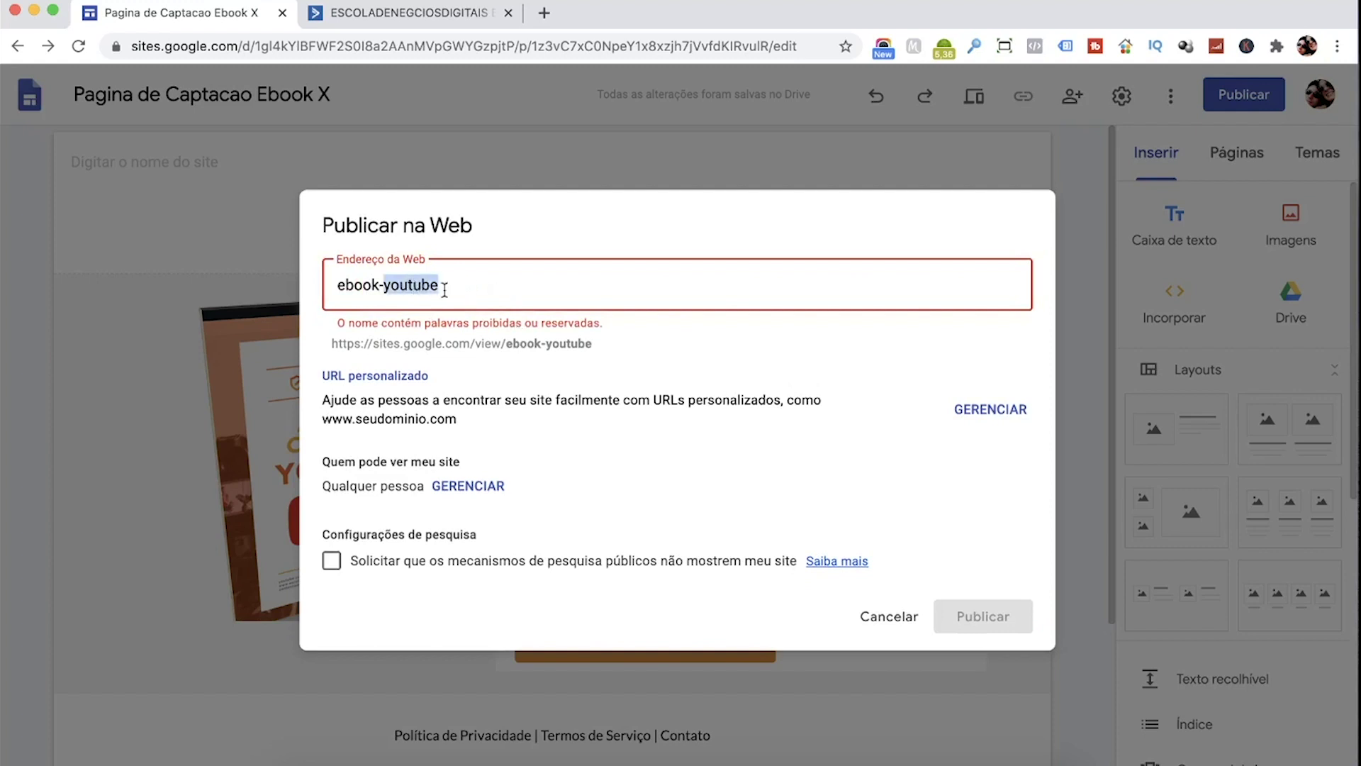
pyautogui.write('atrair-cliente')
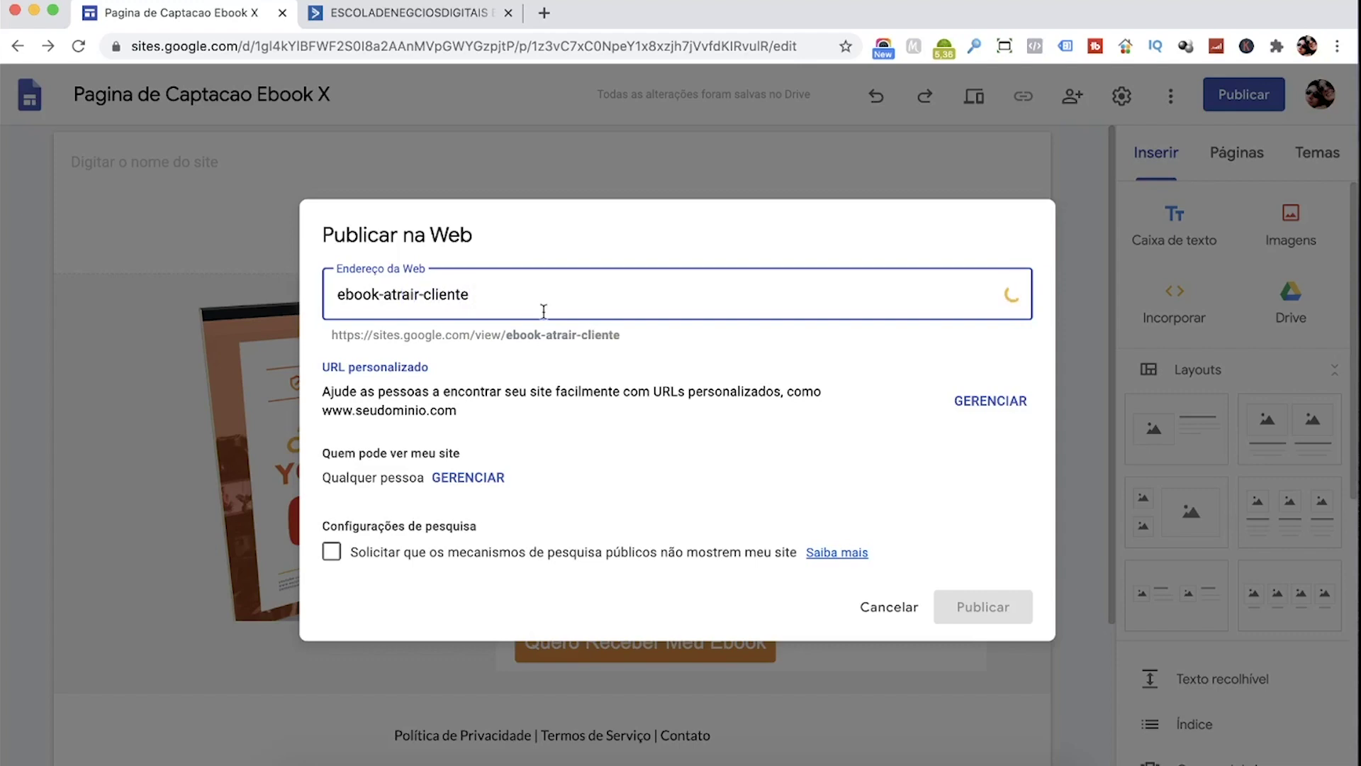
pyautogui.click(590, 333)
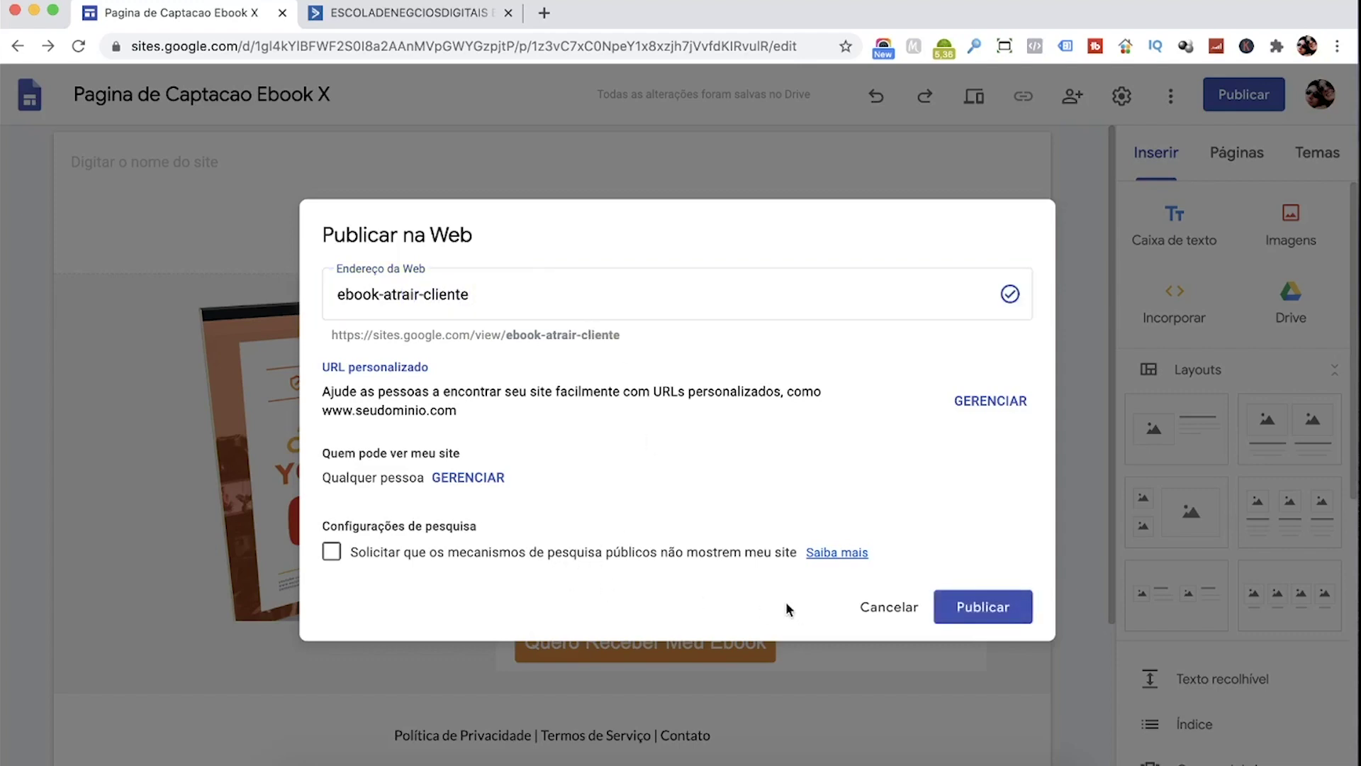
pyautogui.click(958, 607)
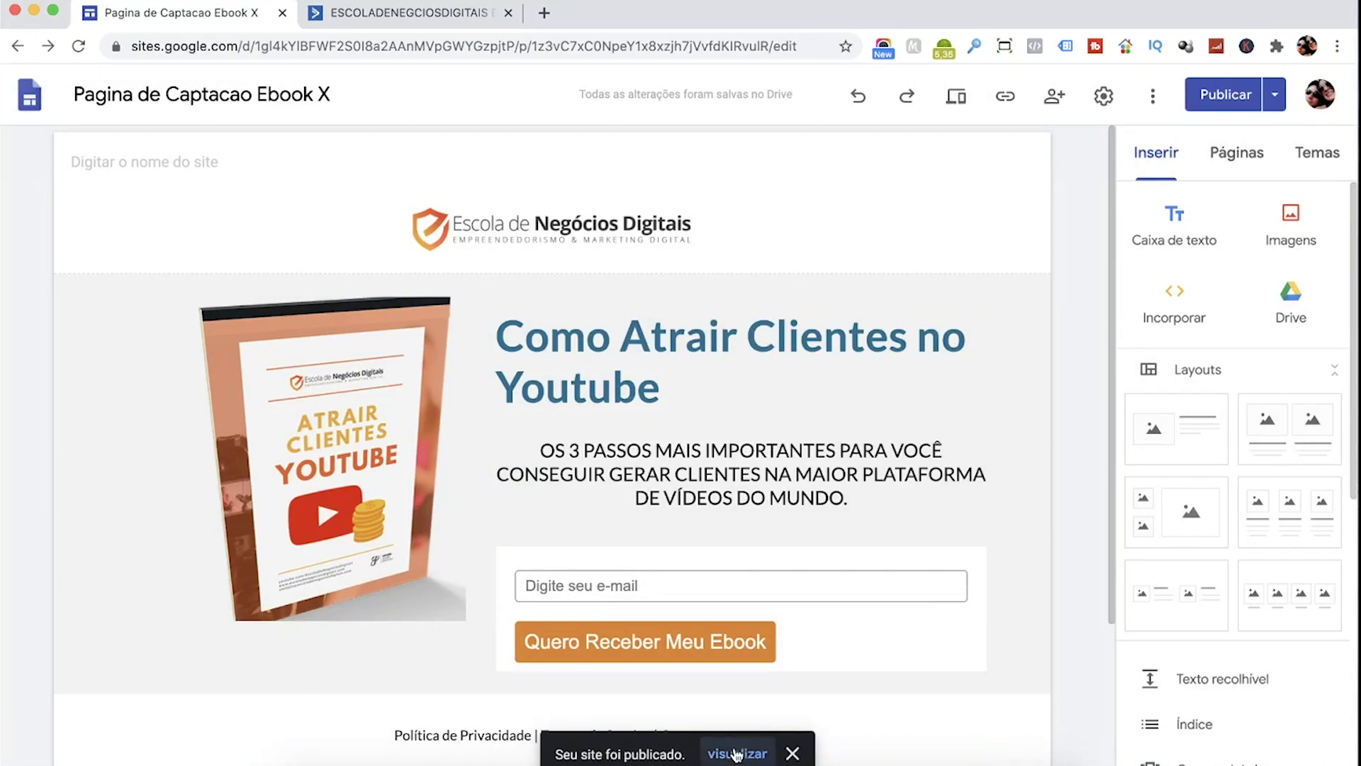
pyautogui.click(737, 753)
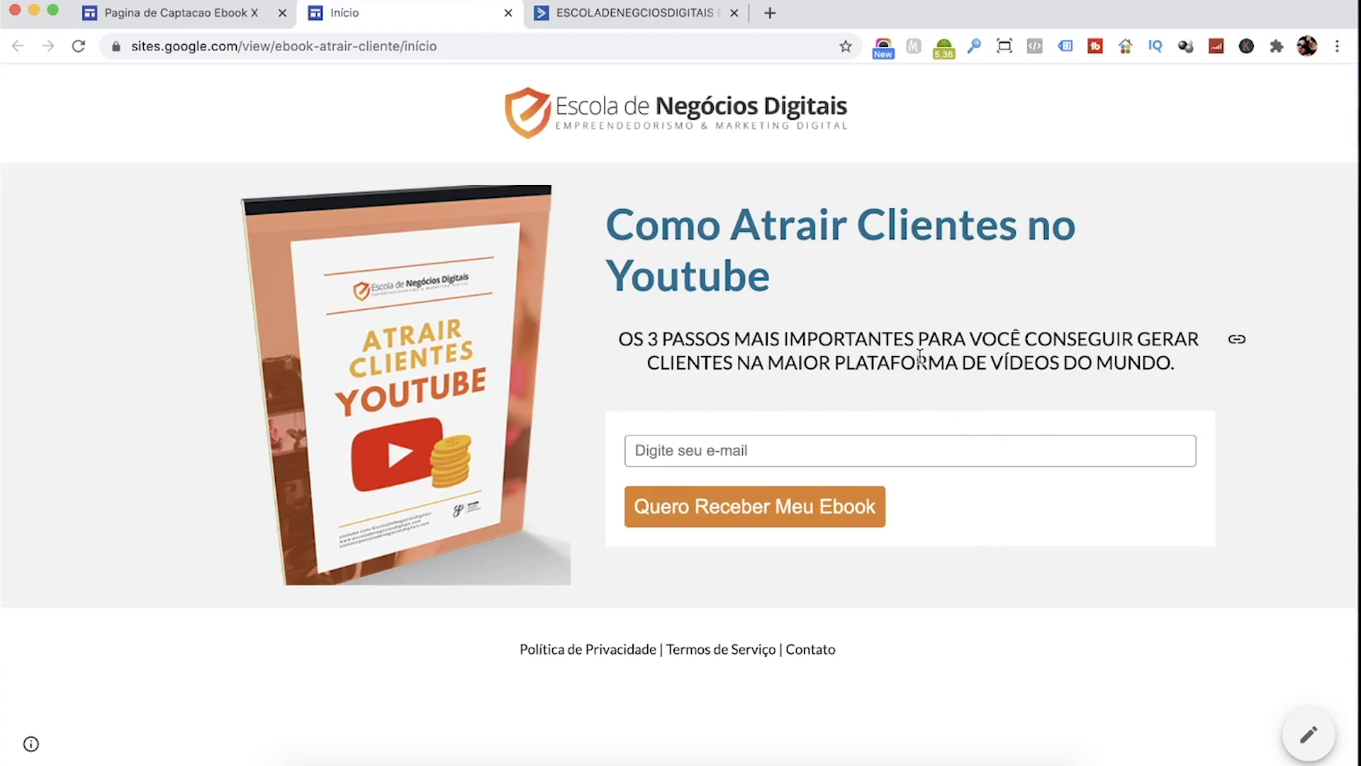
# Step: Save and exit the EbookAtrairClientesYT form in ActiveCampaign, and return to the published landing page
pyautogui.click(633, 13)
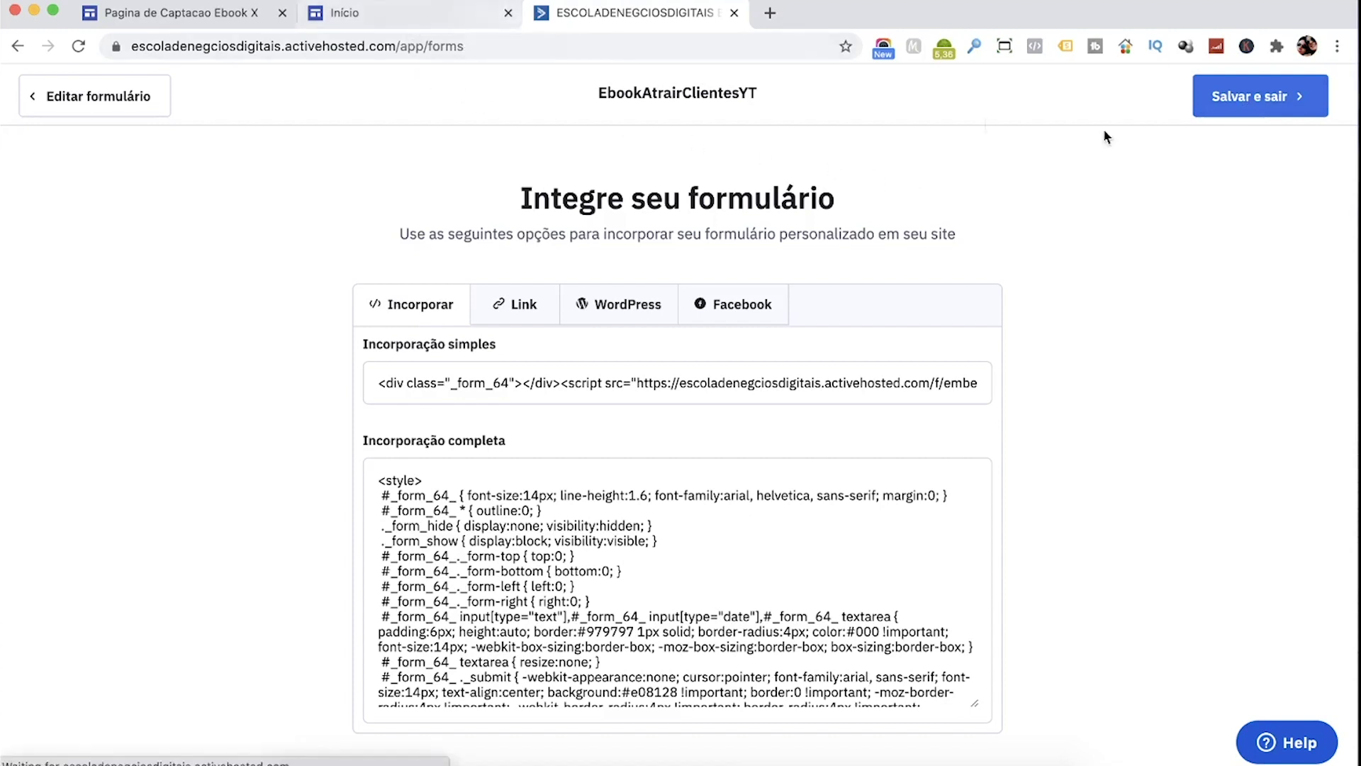
pyautogui.click(368, 12)
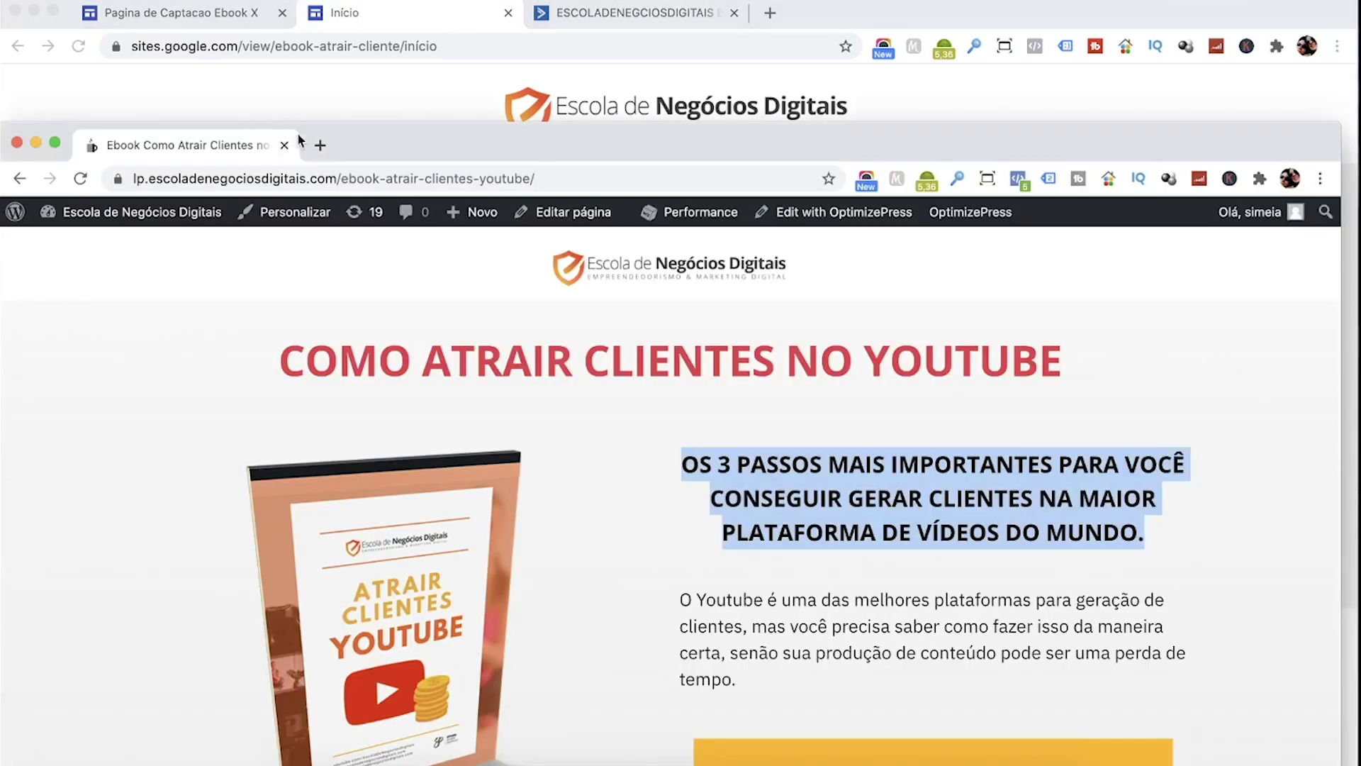
# Step: Bring the window with the existing WordPress ebook landing page into view and skim it from header to footer
pyautogui.moveTo(296, 133); pyautogui.dragTo(362, 13)
pyautogui.click(621, 299)
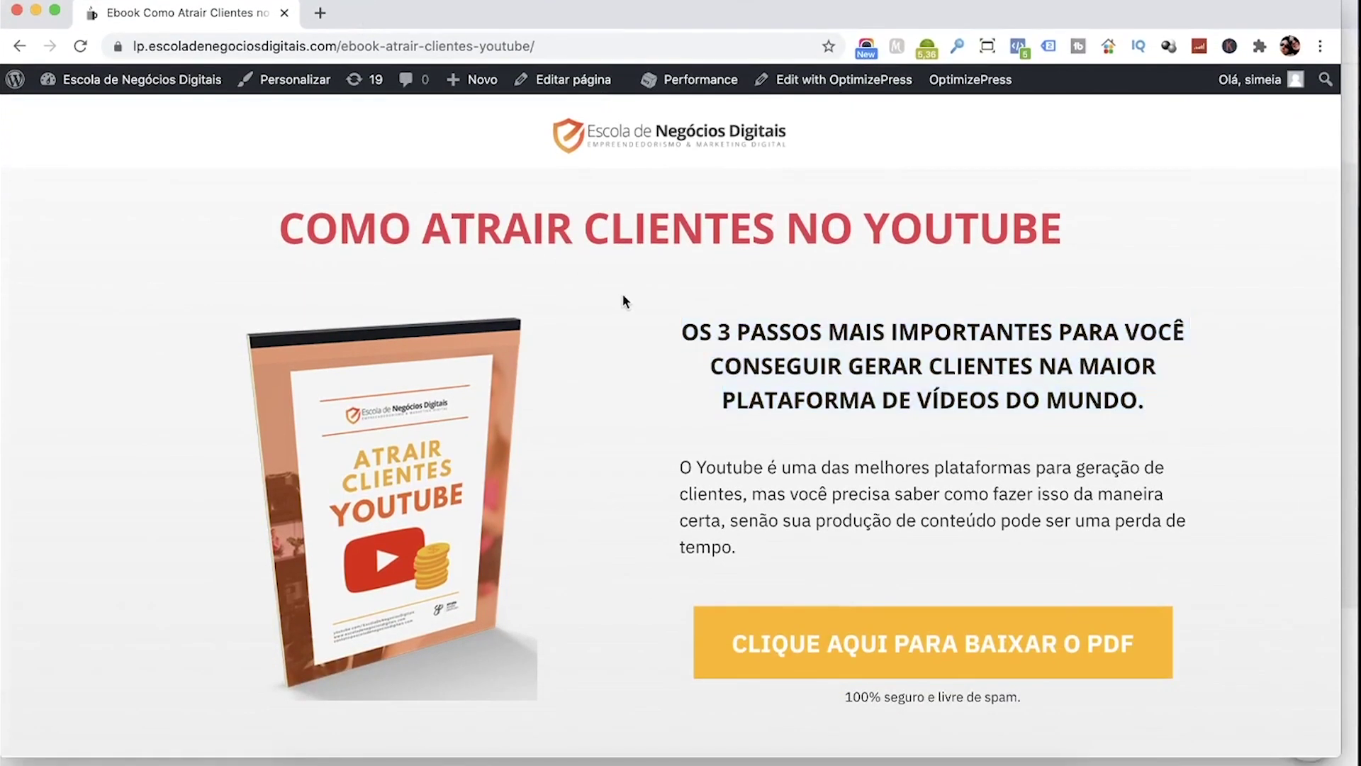
pyautogui.scroll(-5, 619, 304)
pyautogui.scroll(-10, 618, 303)
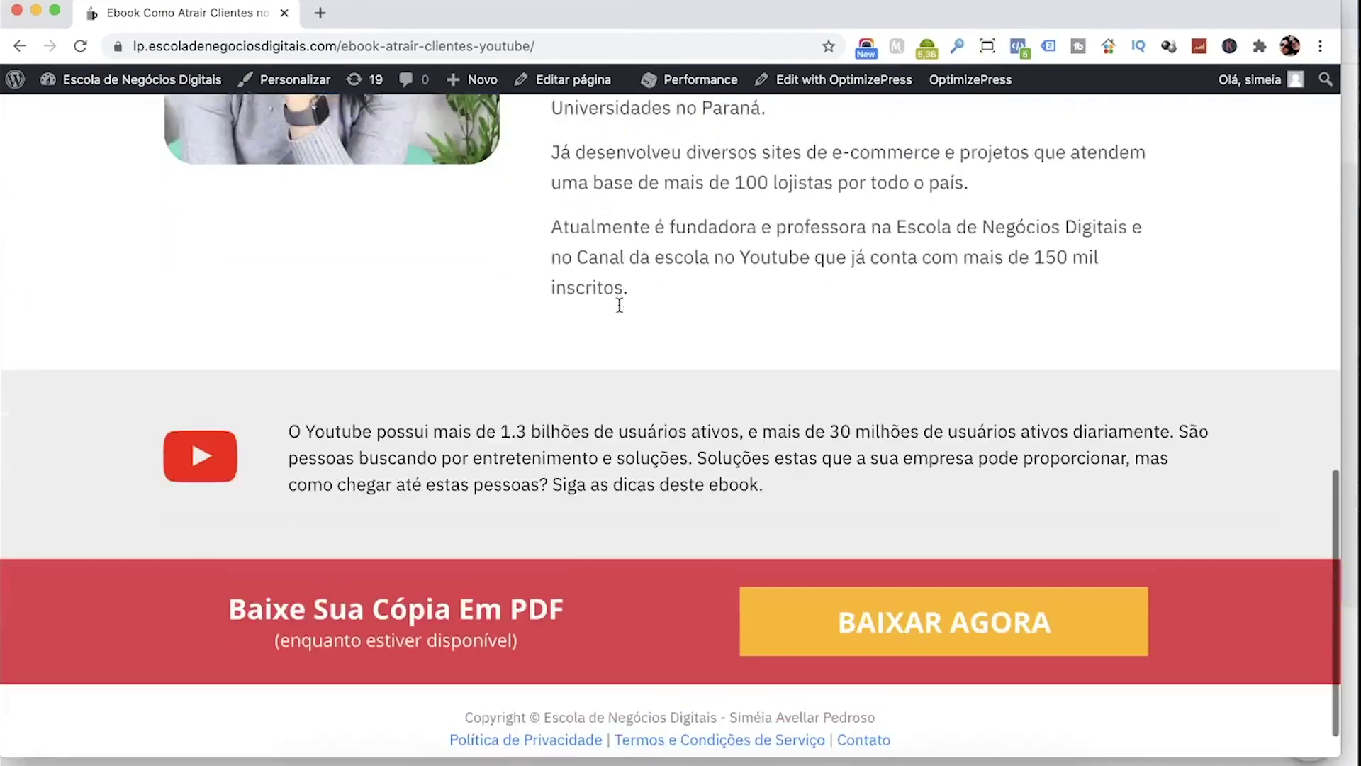
pyautogui.scroll(5, 618, 303)
pyautogui.scroll(15, 618, 303)
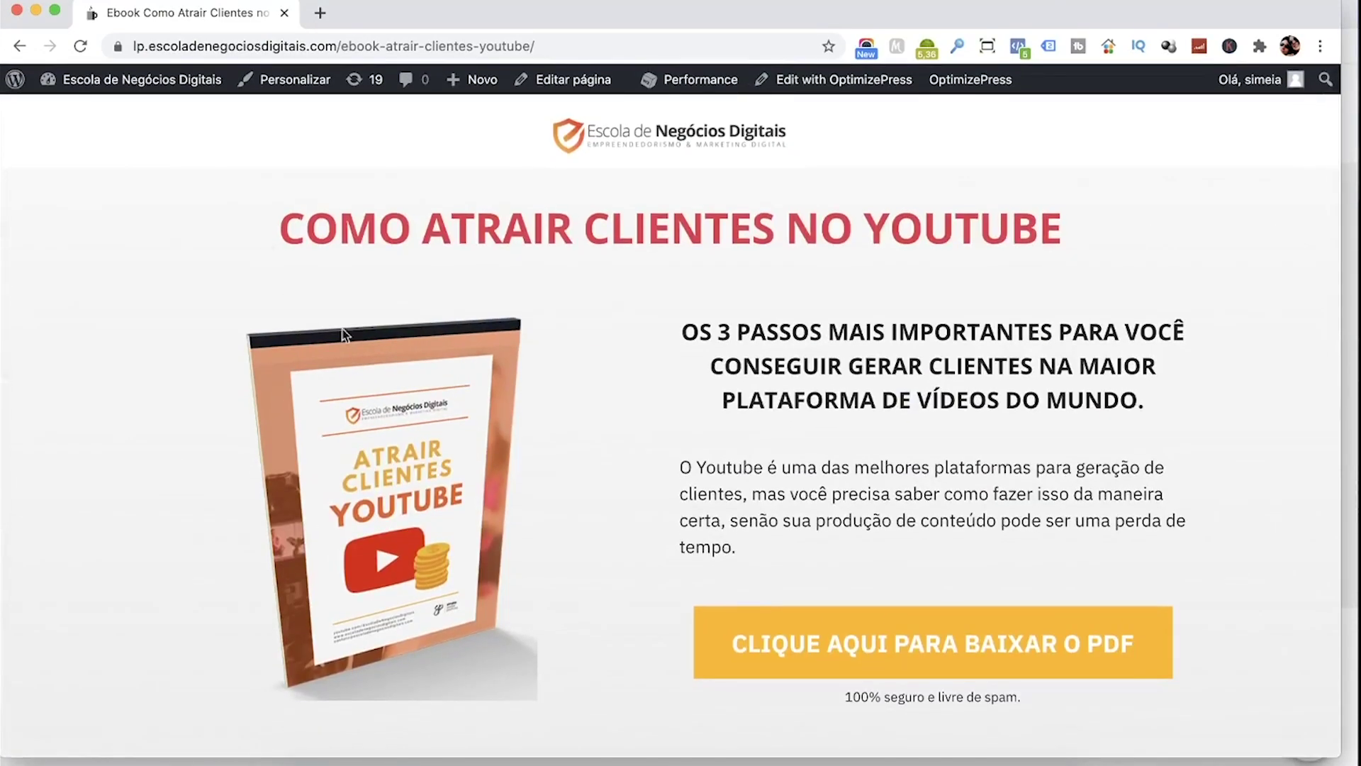
# Step: Examine the existing page's headline, subtitle, author section, YouTube text and download banner, and return to the published Google Sites page
pyautogui.moveTo(379, 229); pyautogui.dragTo(862, 228)
pyautogui.moveTo(682, 332); pyautogui.dragTo(922, 366)
pyautogui.click(945, 444)
pyautogui.scroll(-7, 673, 330)
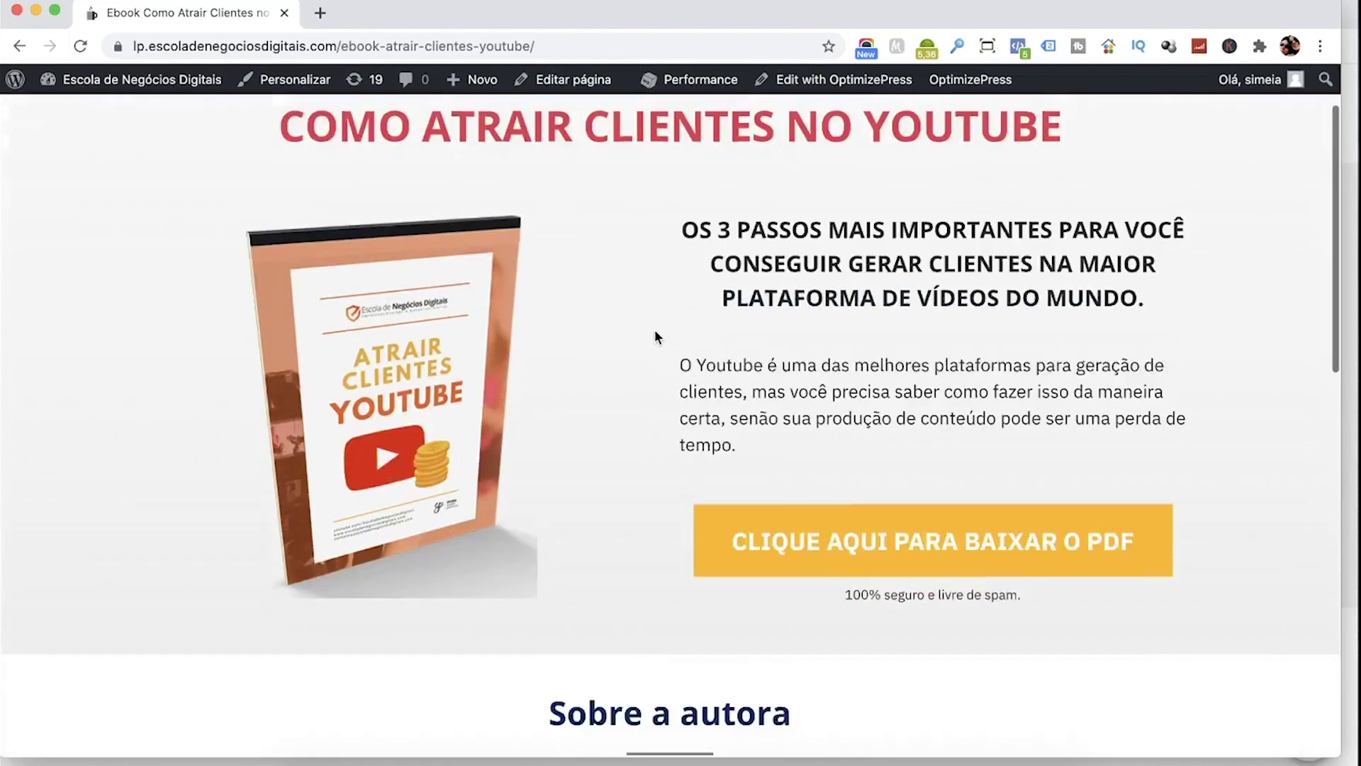
pyautogui.scroll(-6, 635, 319)
pyautogui.scroll(5, 635, 316)
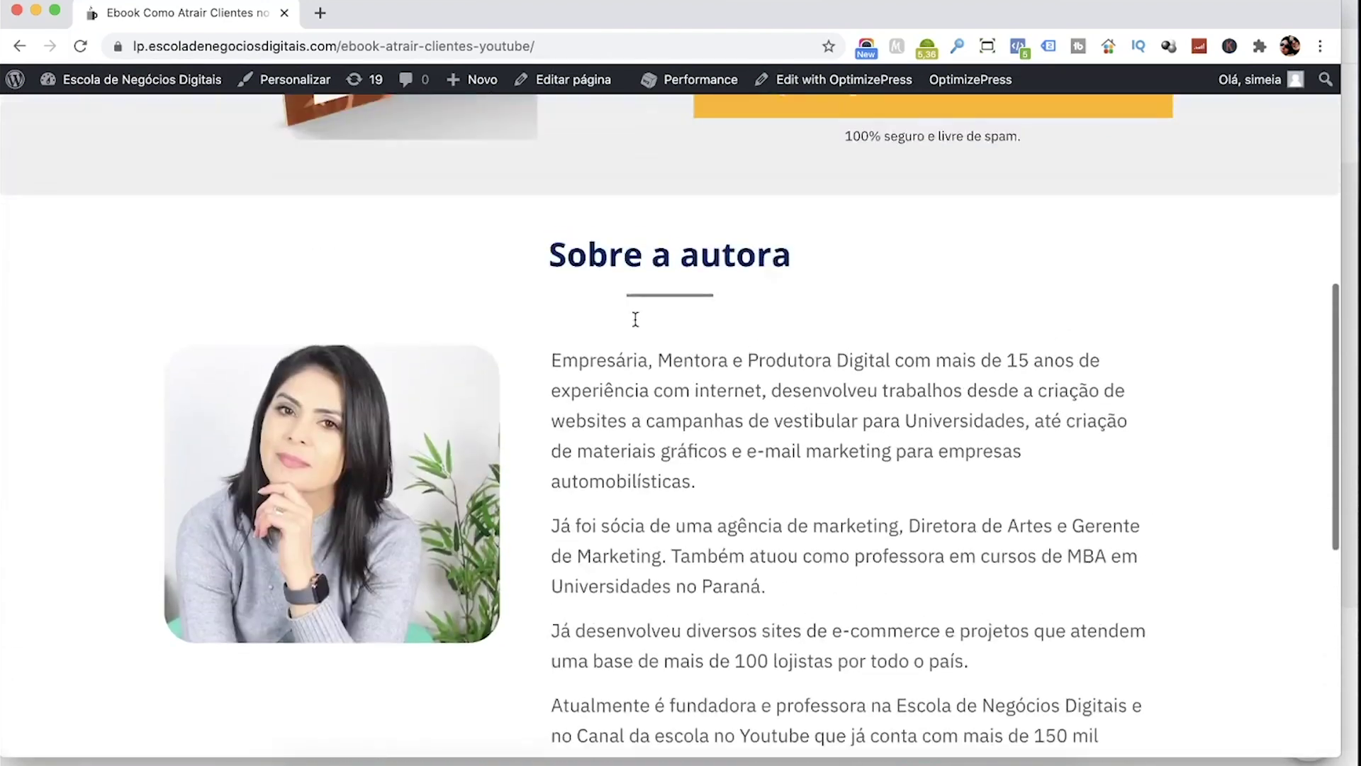
pyautogui.moveTo(574, 256); pyautogui.dragTo(679, 275)
pyautogui.scroll(-8, 666, 316)
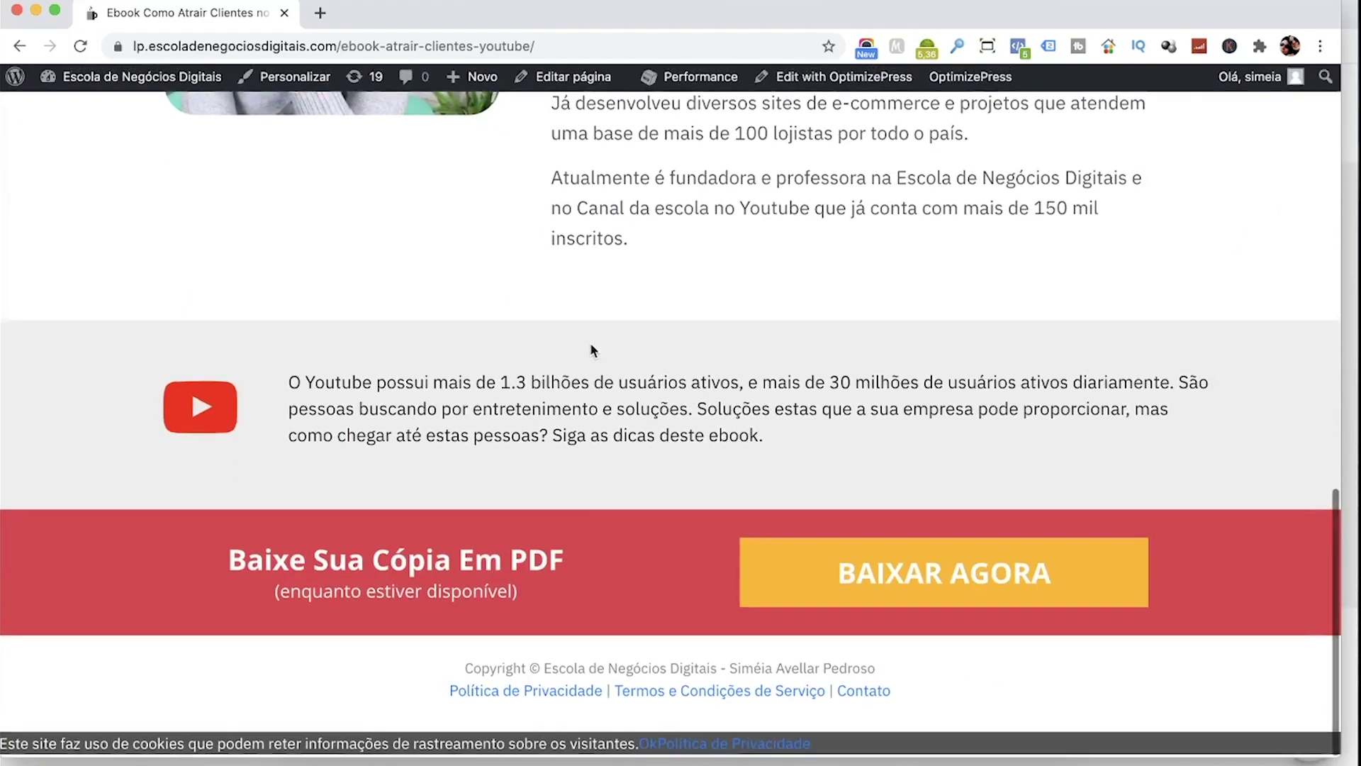
pyautogui.moveTo(326, 374); pyautogui.dragTo(645, 477)
pyautogui.click(645, 476)
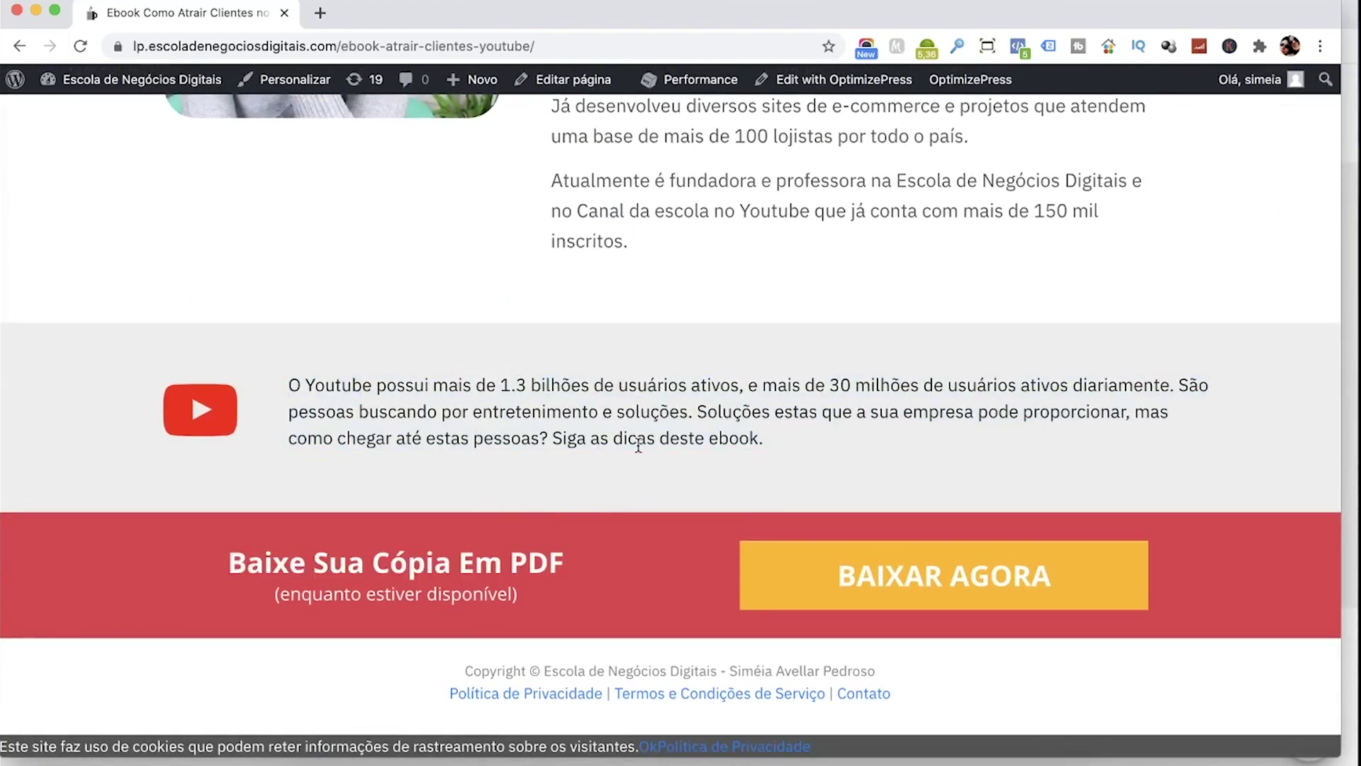
pyautogui.scroll(15, 638, 446)
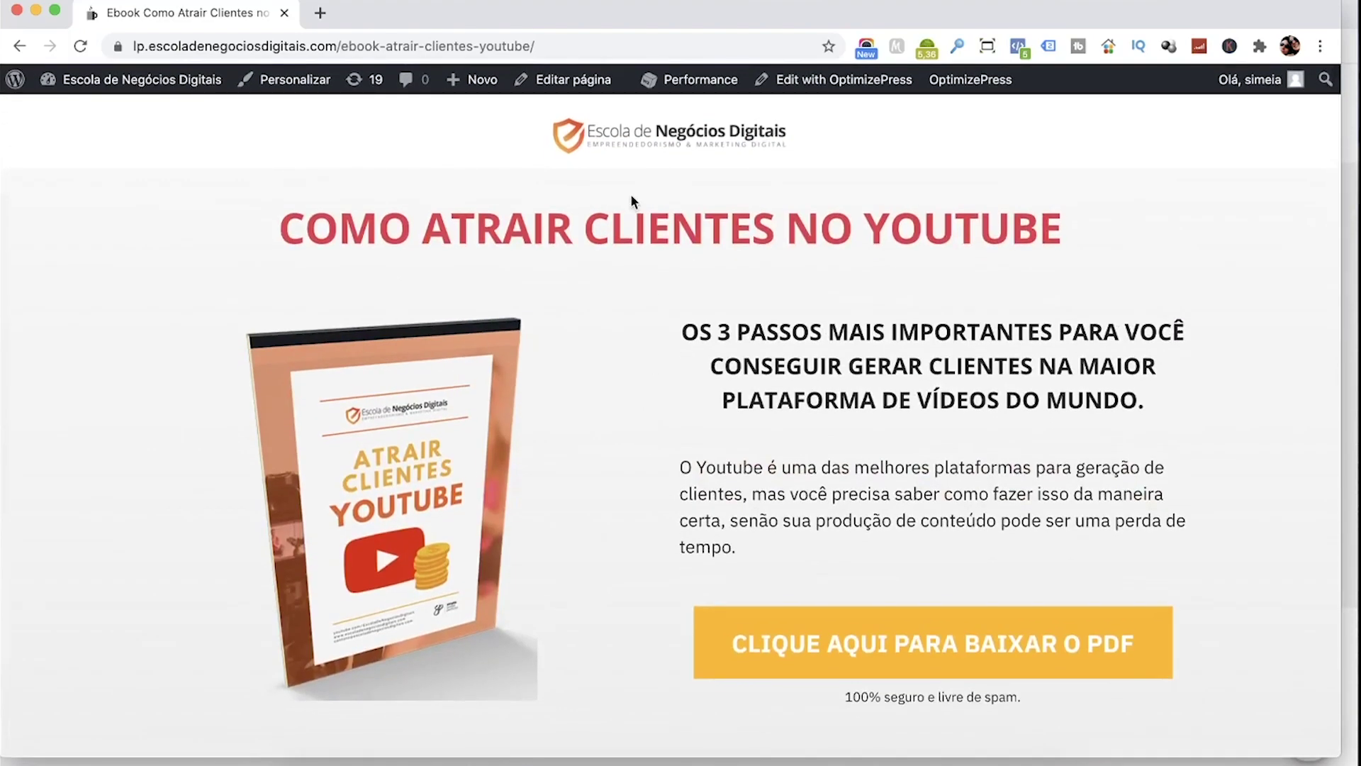
pyautogui.moveTo(526, 15); pyautogui.dragTo(501, 364)
pyautogui.click(439, 292)
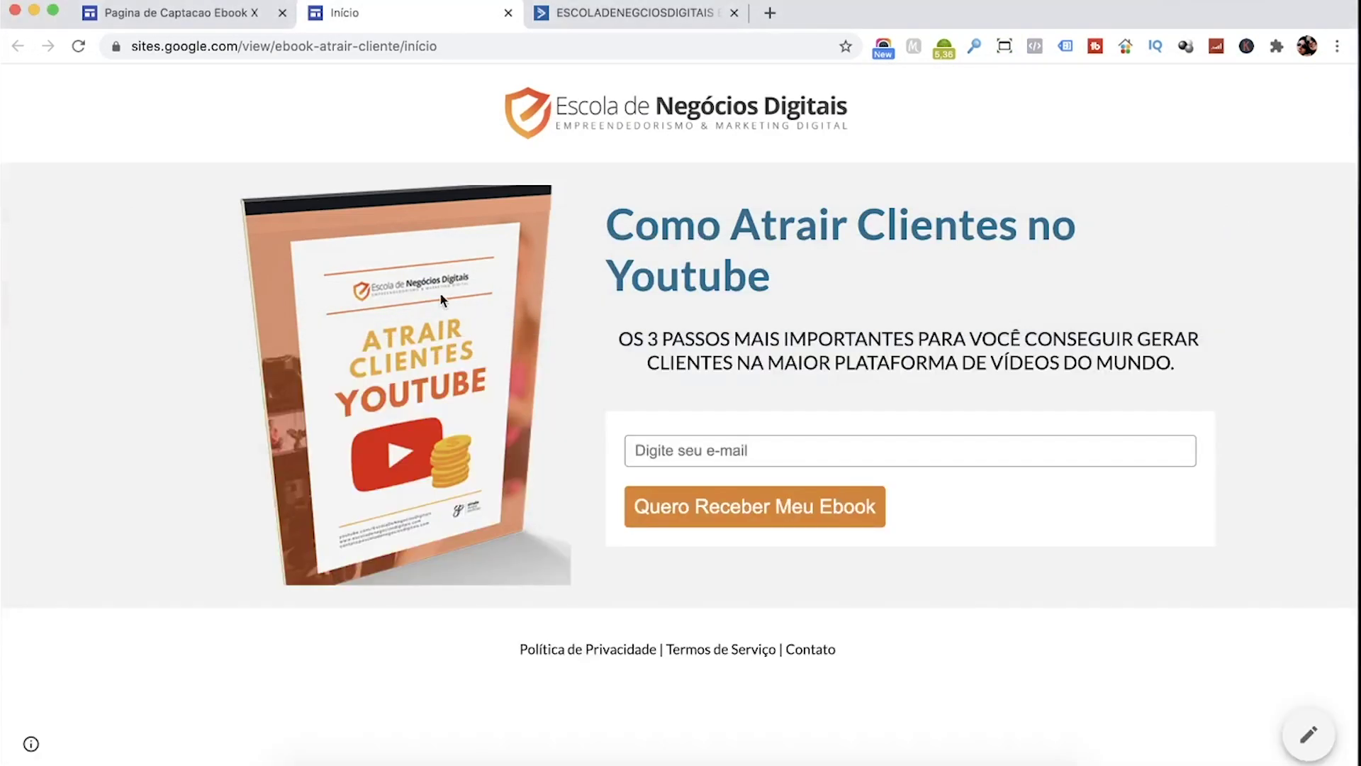